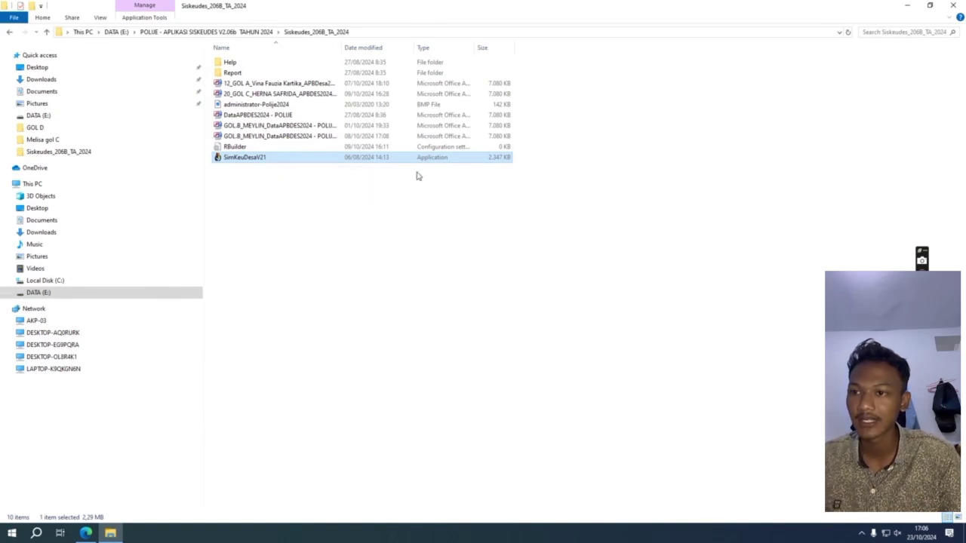
Launch SimKeuDesaV21, point it to the GOL C APBDES2024 database, and test the connection successfully.
click(300, 160)
double_click(315, 160)
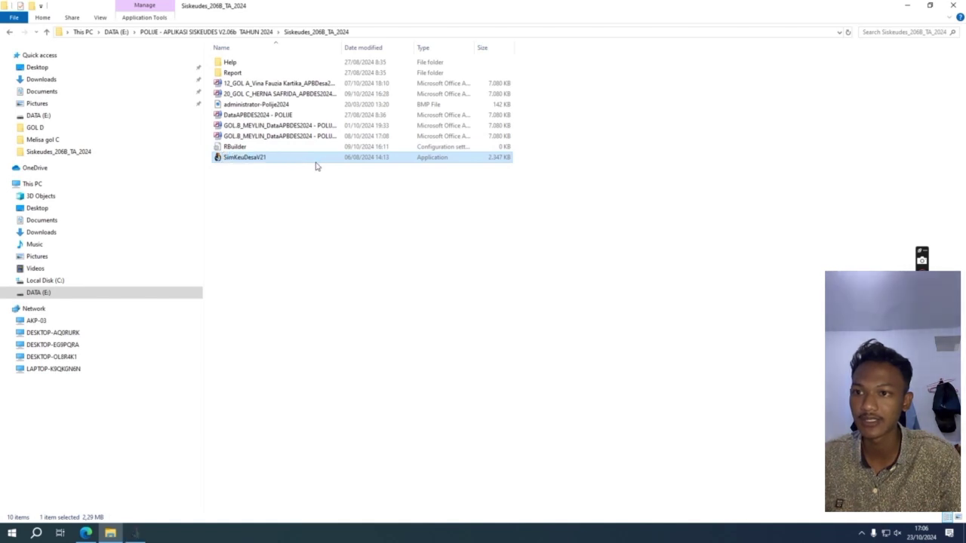
click(566, 255)
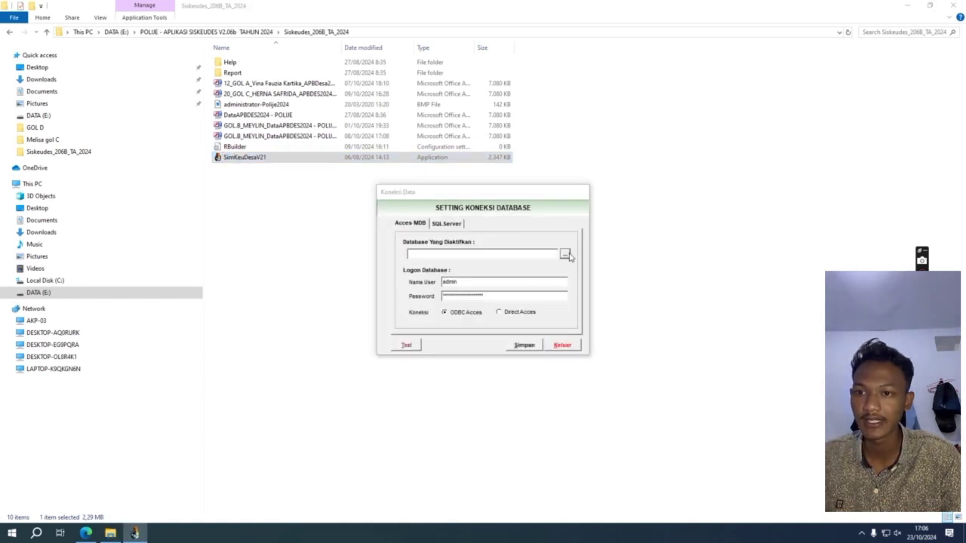
click(468, 189)
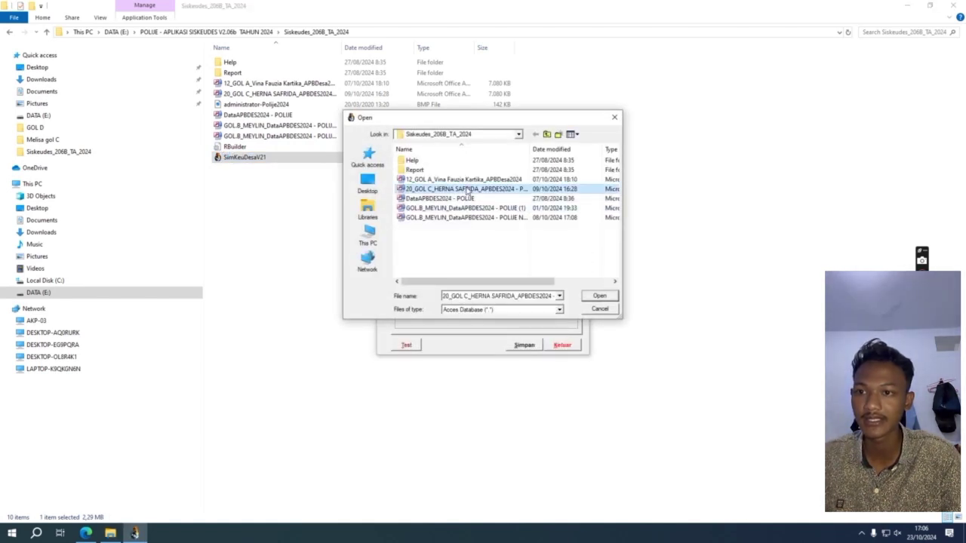
click(609, 297)
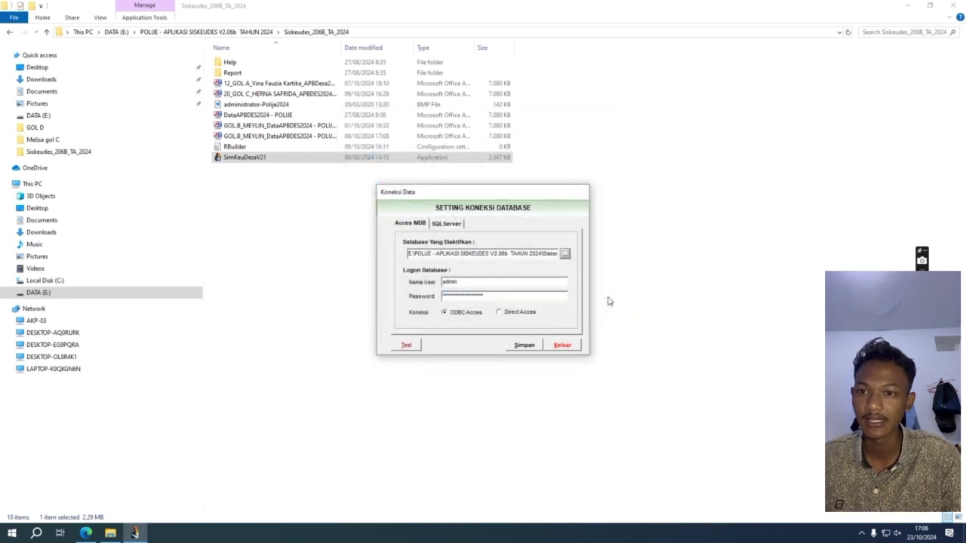
click(406, 345)
click(528, 300)
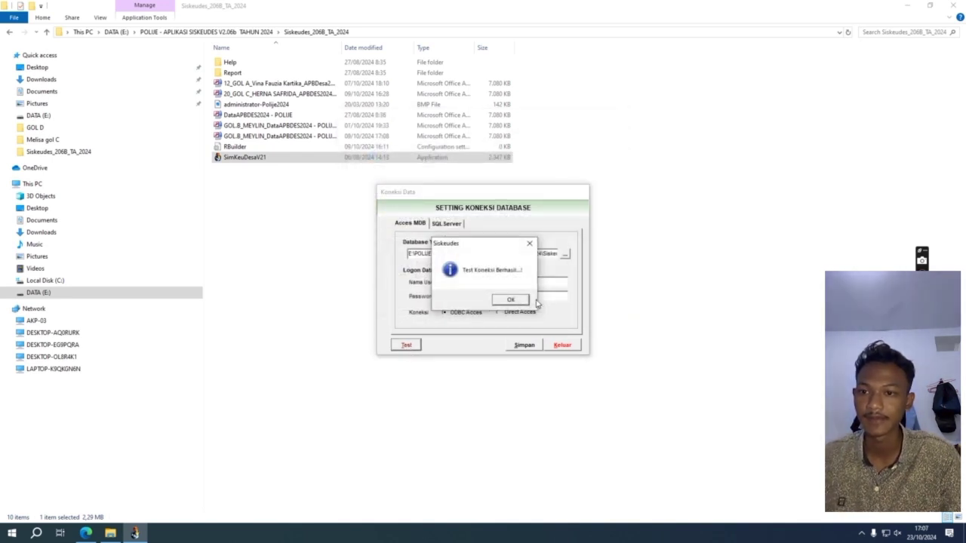
click(528, 301)
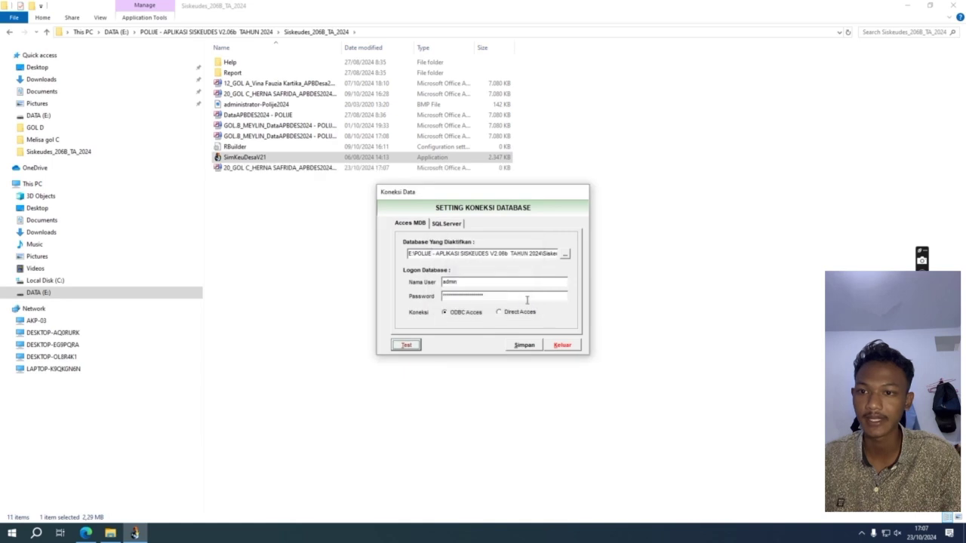
Save the database connection configuration and relaunch Siskeudes.
click(535, 347)
click(498, 301)
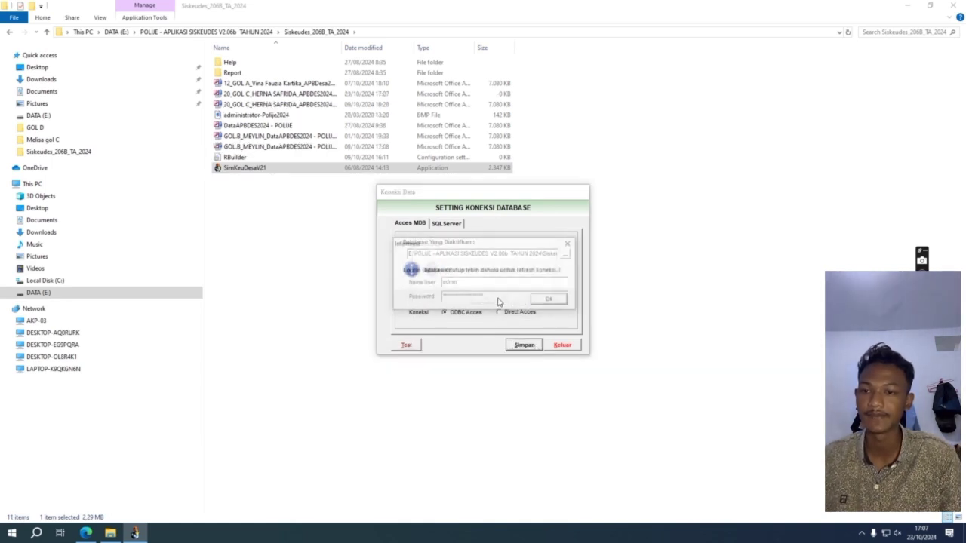
click(543, 300)
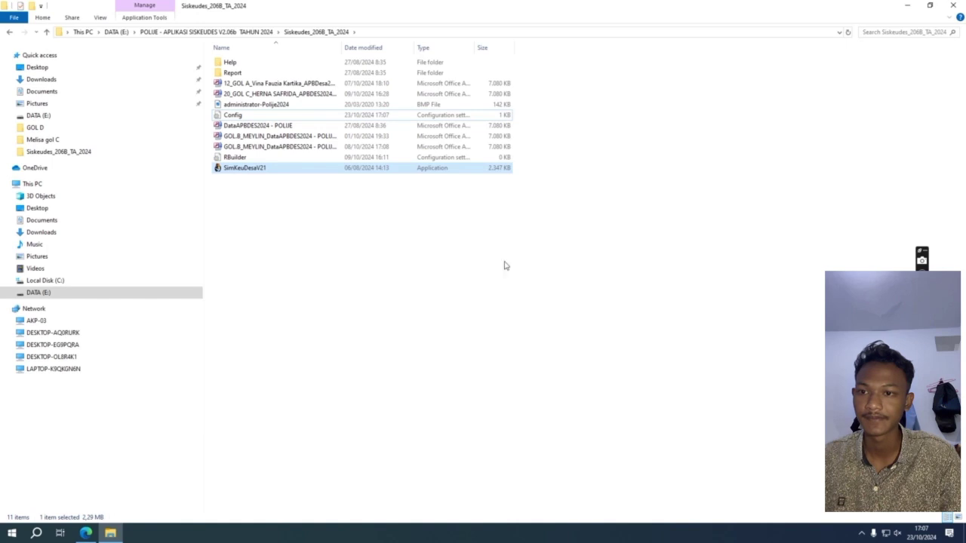
double_click(358, 168)
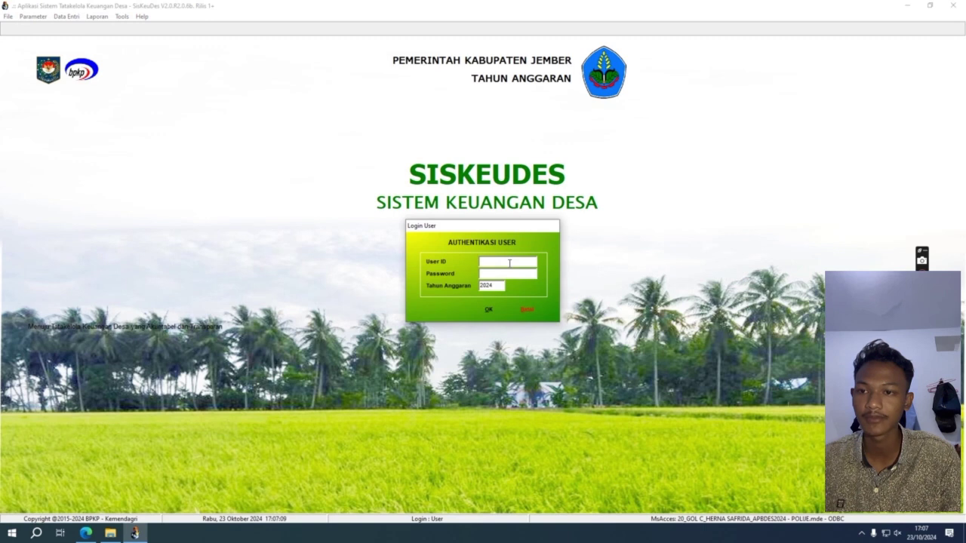
Log in with the user's credentials for Tahun Anggaran 2024.
text(a)
text(OLO)
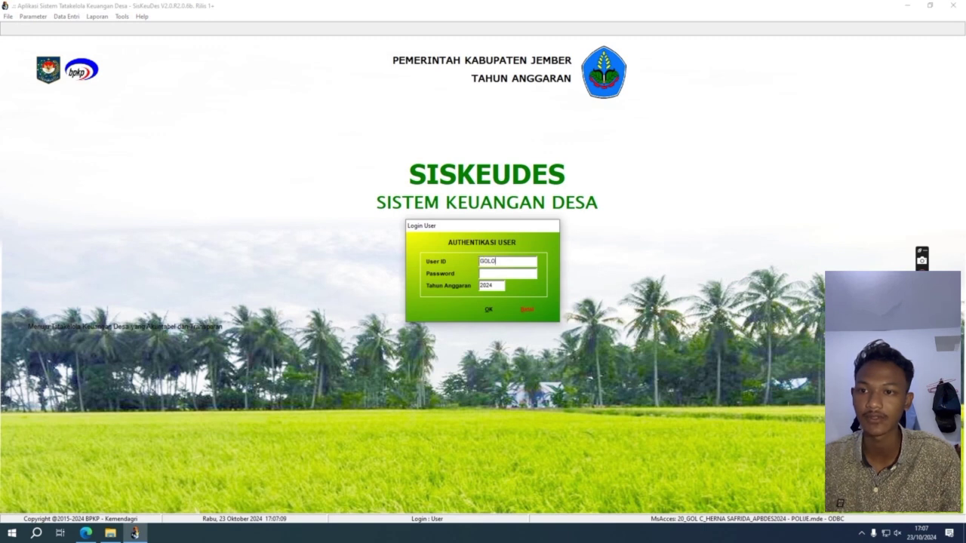
text(NGAN C)
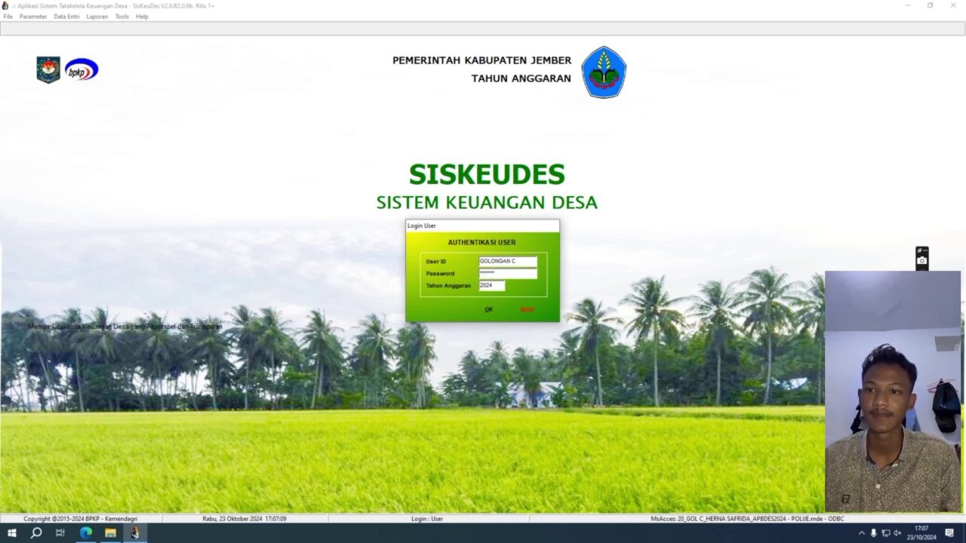
click(487, 309)
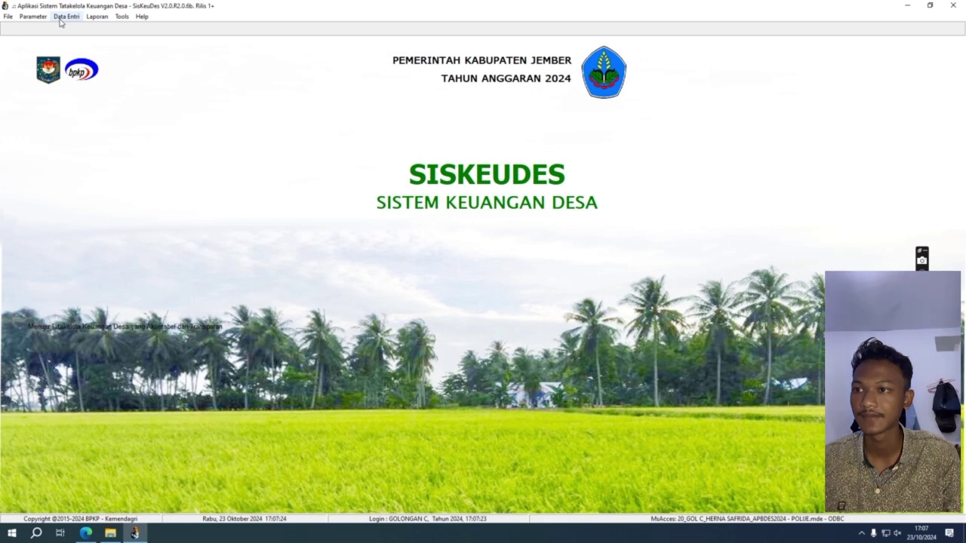
Open Data Entri > Perencanaan > Data Umum dan RPJM Desa and show the Data Umum Desa form.
click(61, 21)
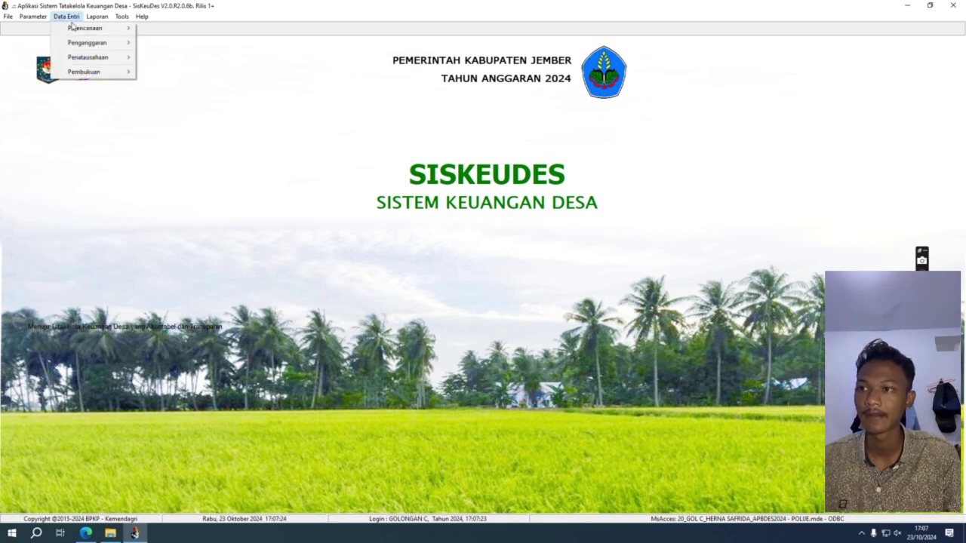
mouse_move(80, 30)
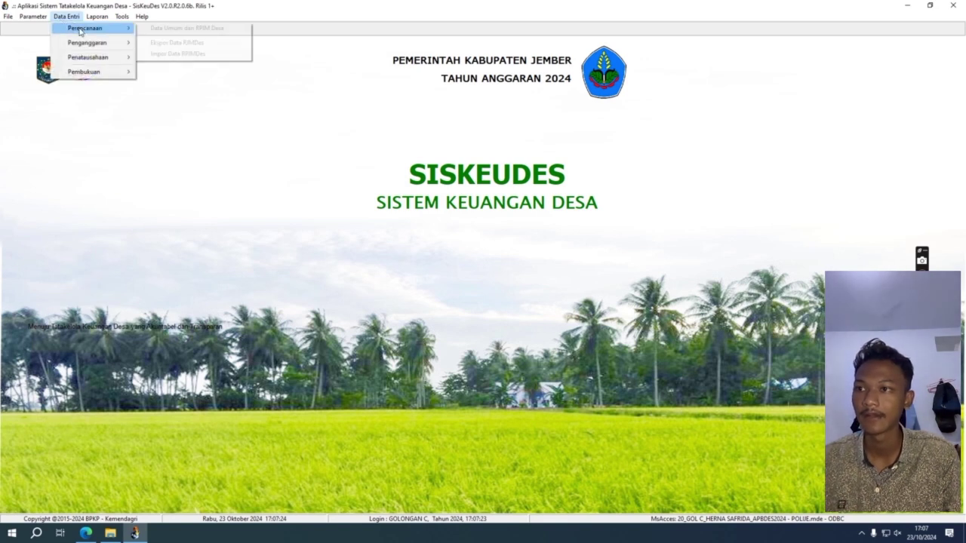
click(158, 30)
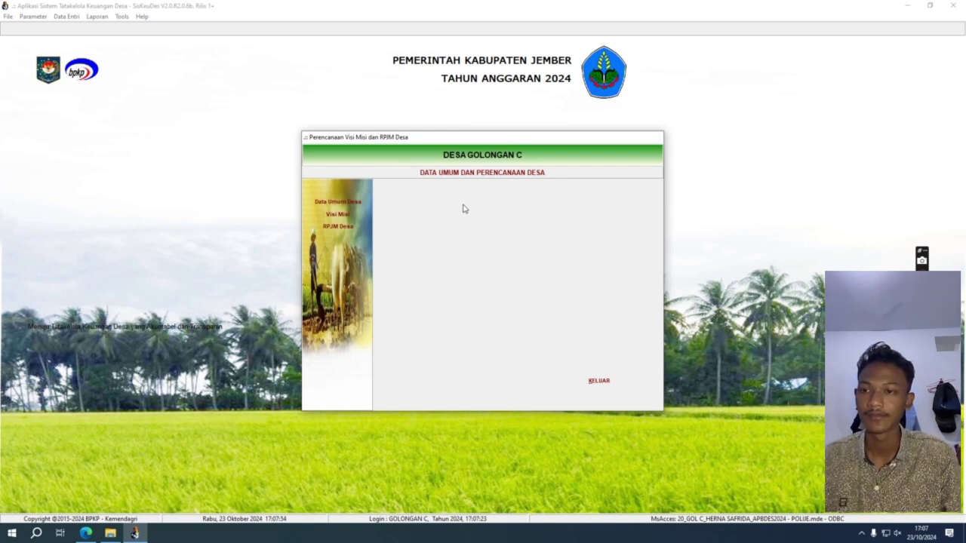
click(367, 202)
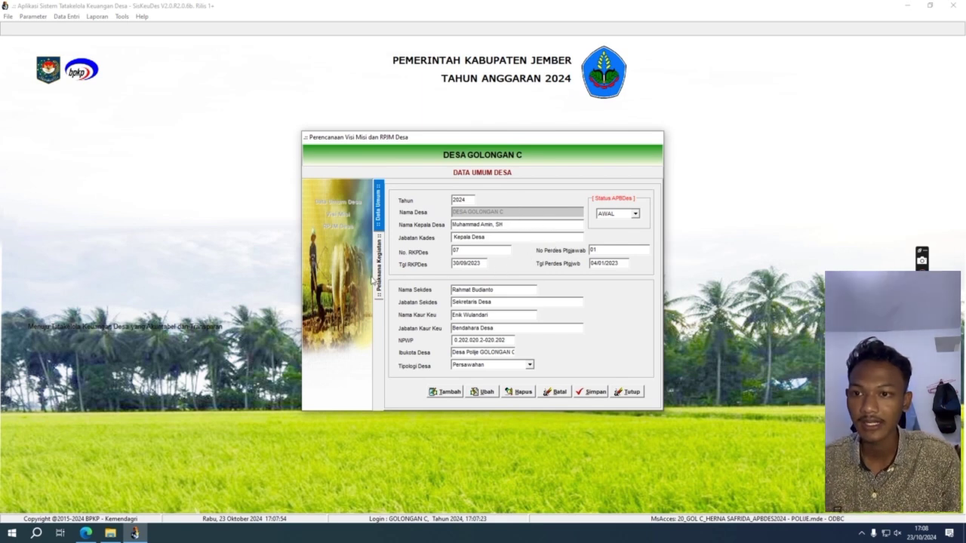
Save the village data, review the six activity executors without adding one, and close the form.
click(453, 393)
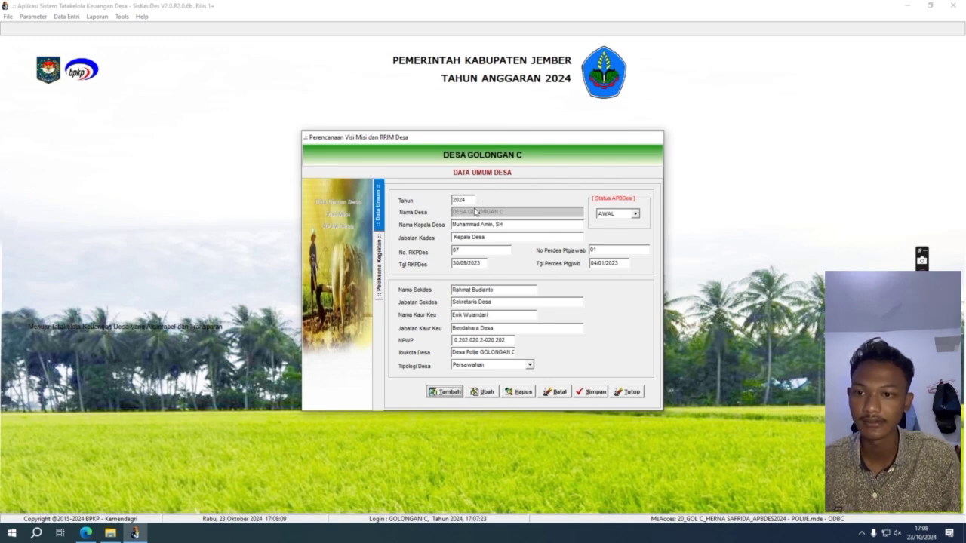
click(590, 394)
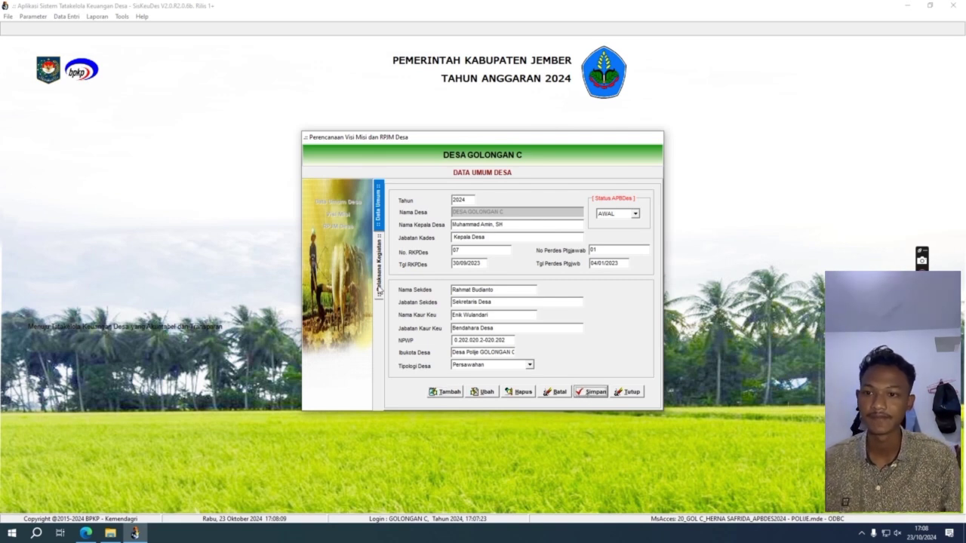
click(379, 291)
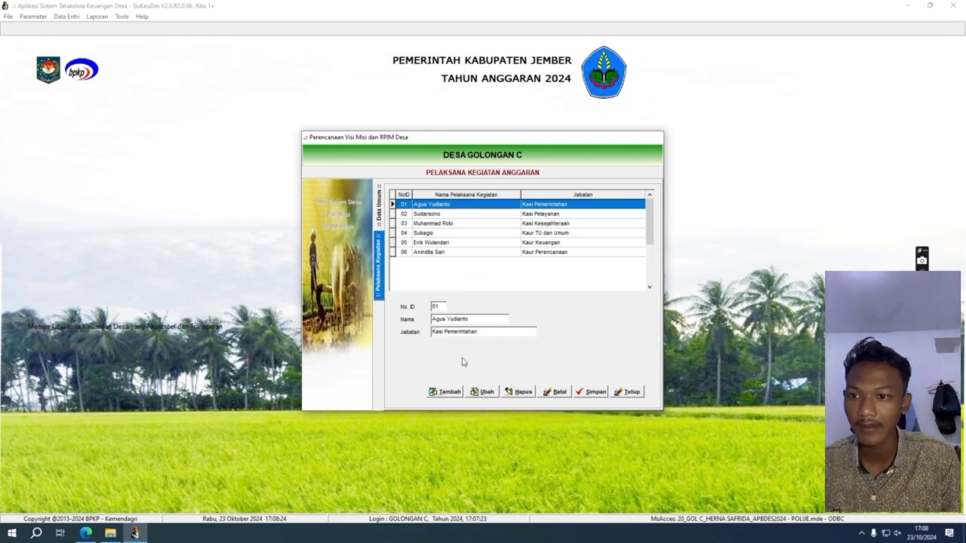
click(450, 393)
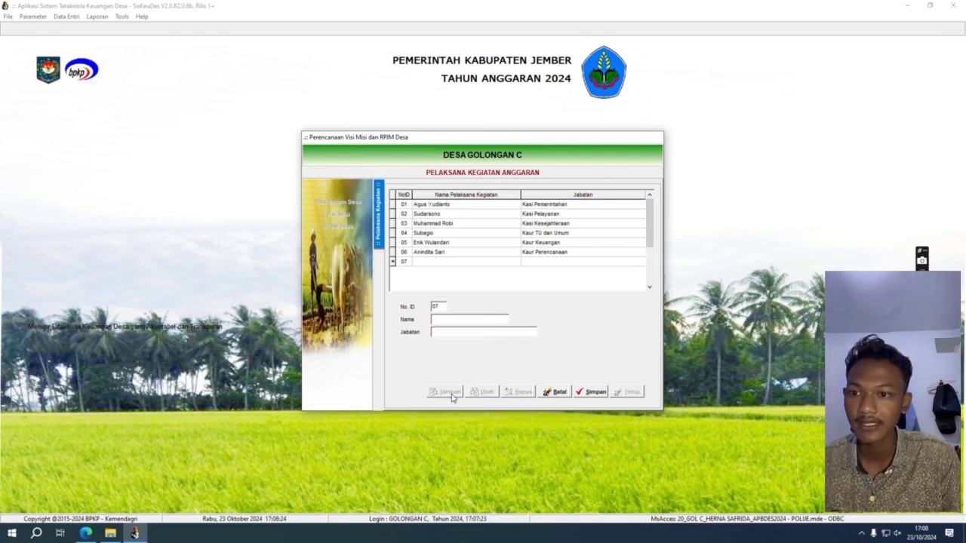
click(584, 394)
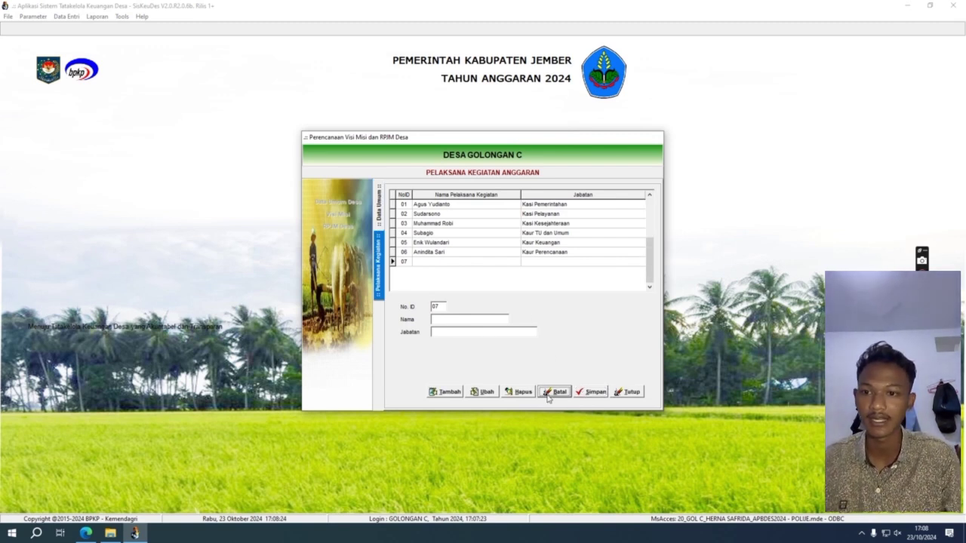
click(633, 397)
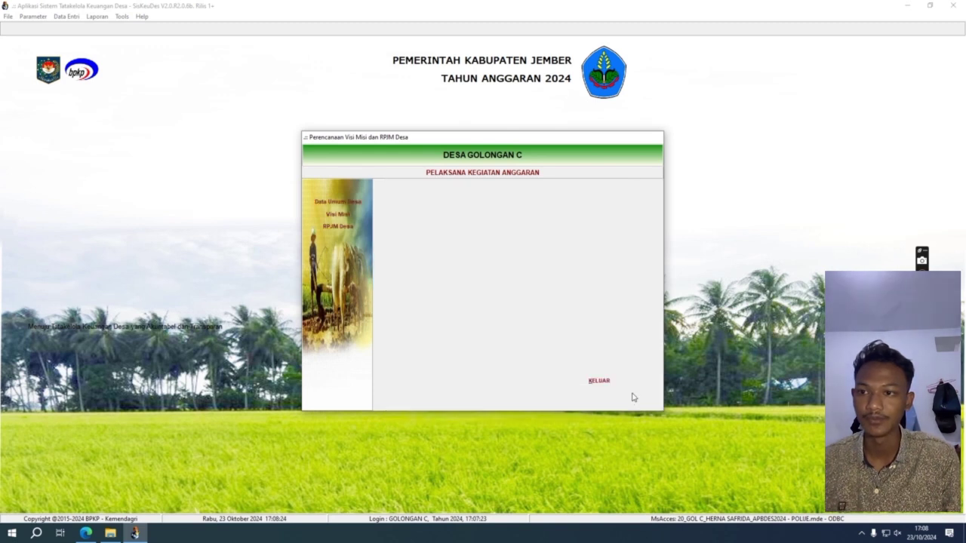
click(352, 217)
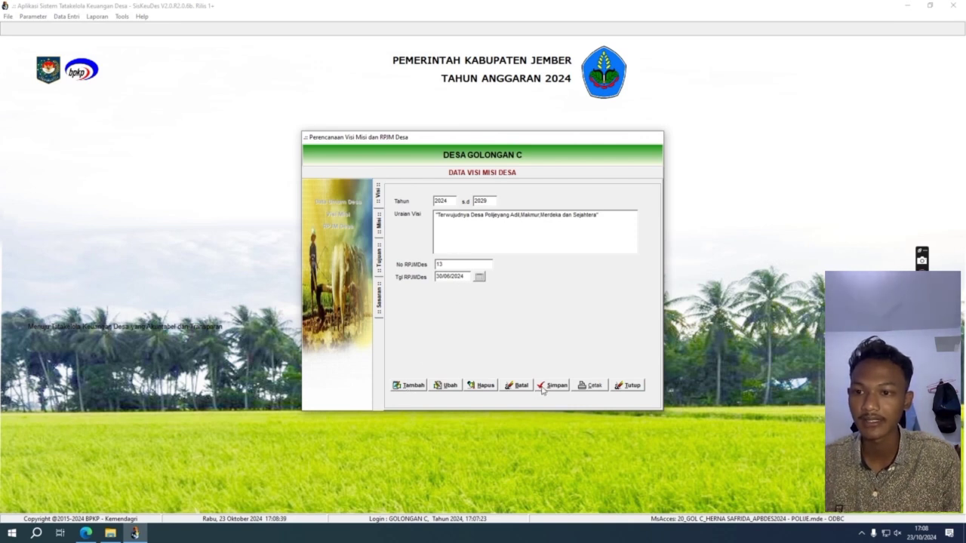
click(379, 230)
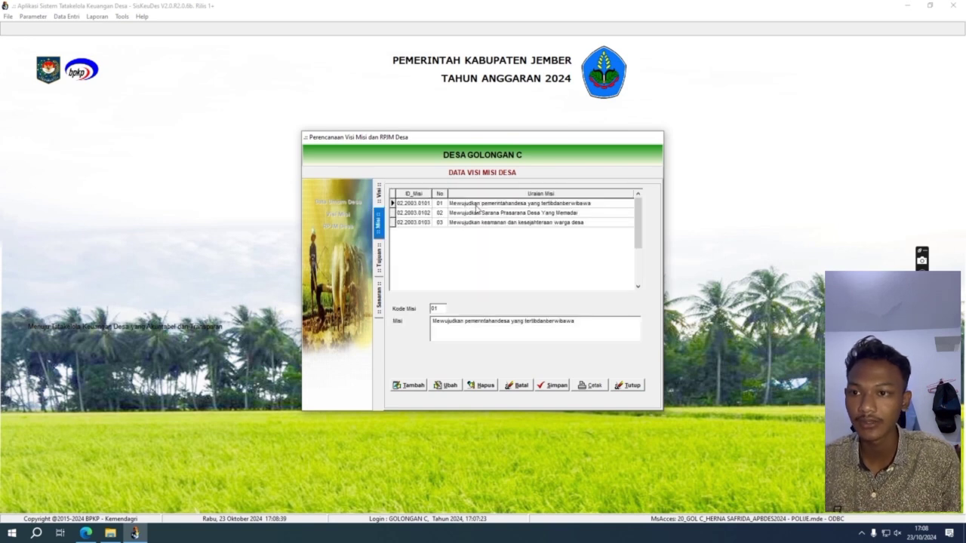
click(414, 386)
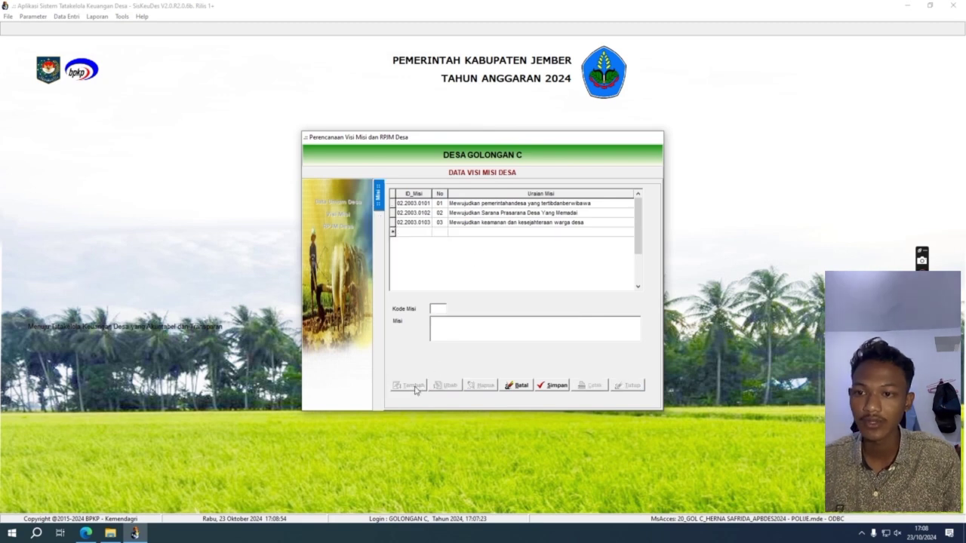
click(552, 387)
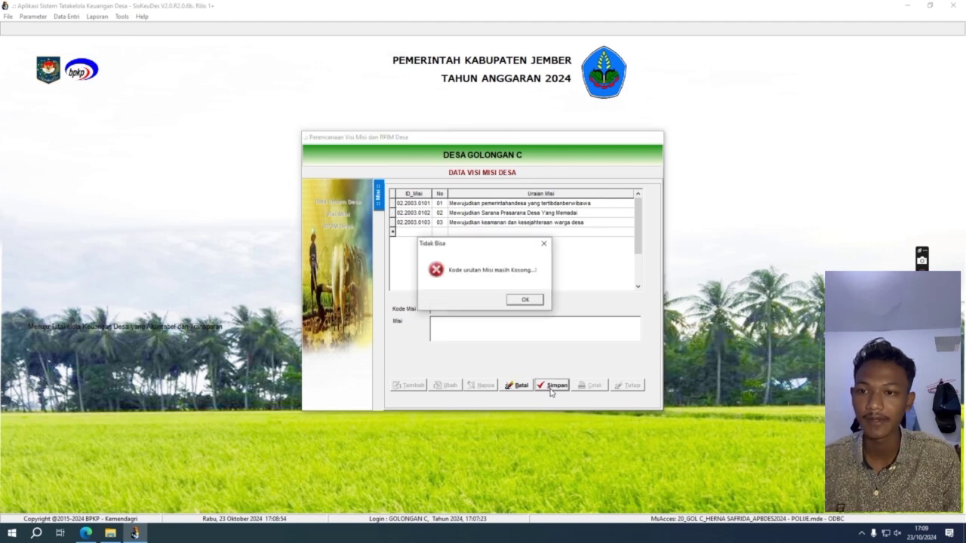
click(529, 301)
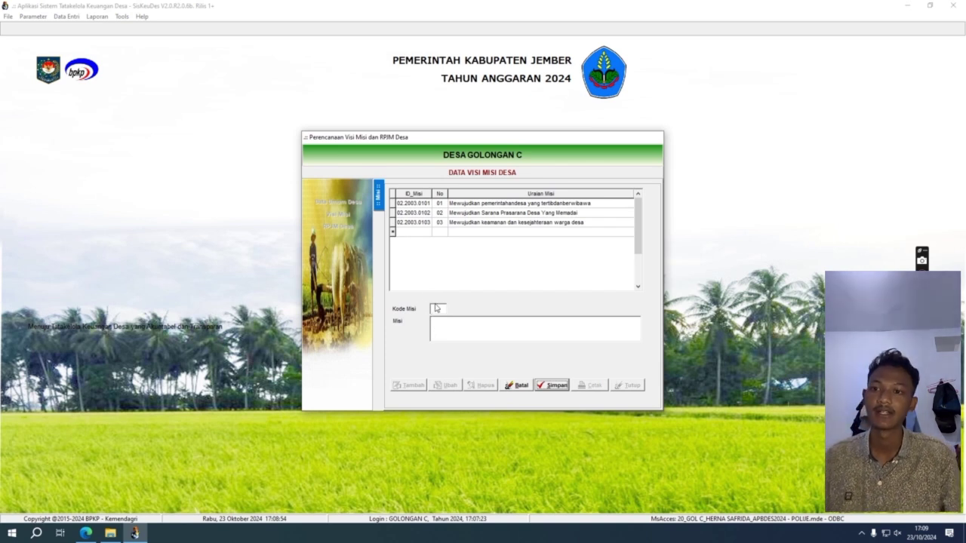
click(527, 386)
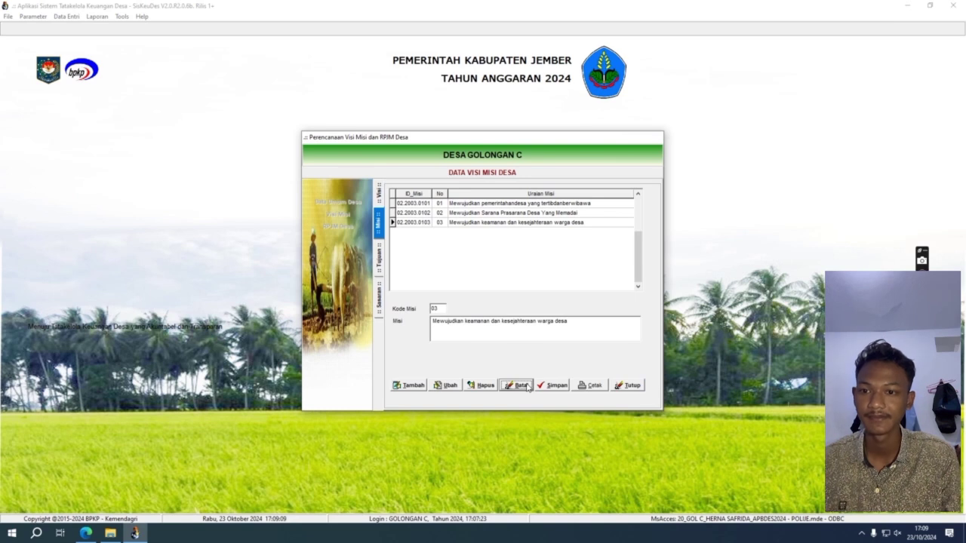
click(379, 274)
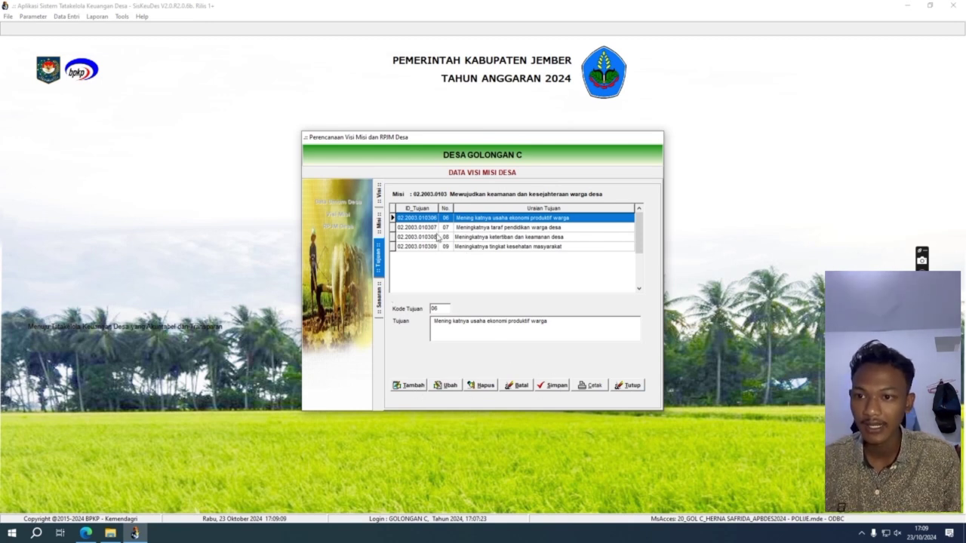
double_click(446, 219)
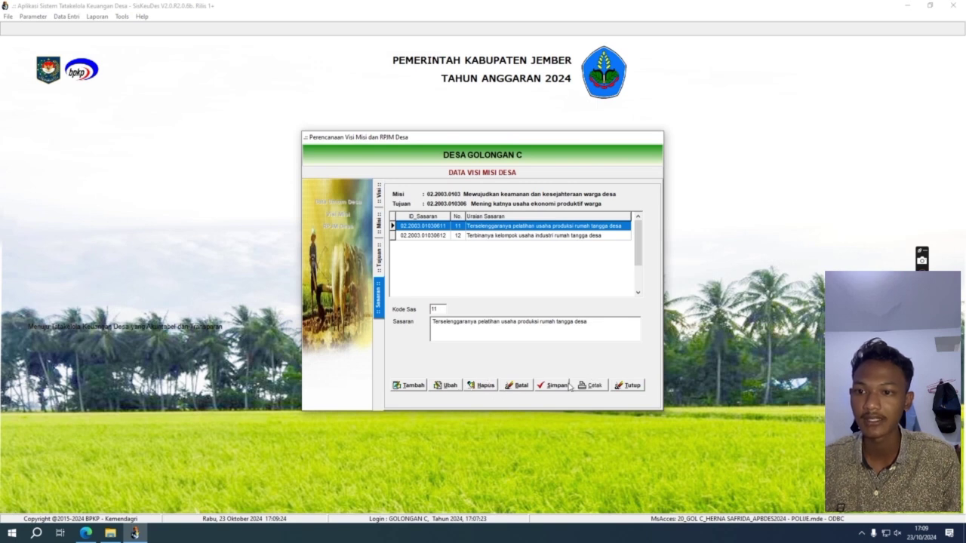
click(632, 391)
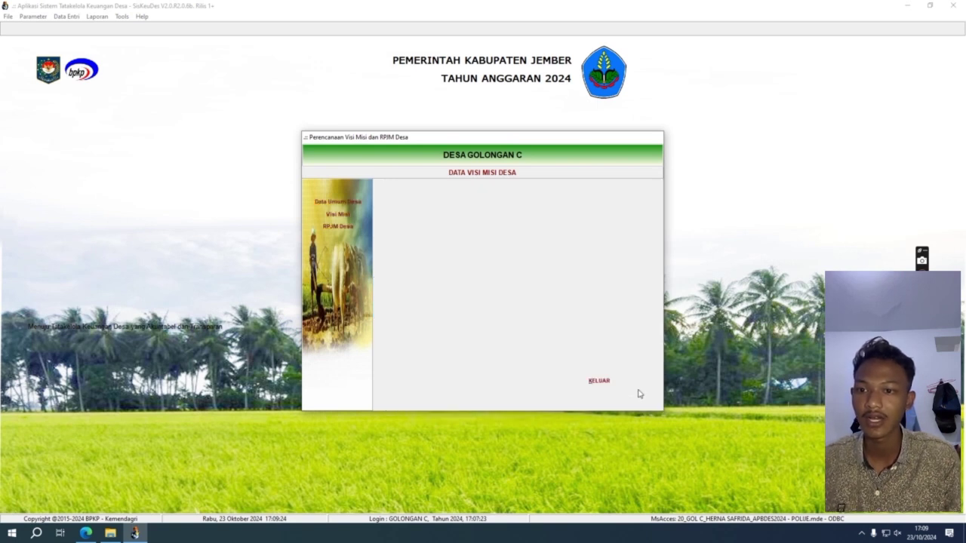
Open the RPJM activity plan, dismiss the conversion error, and drill into the first Sub Bidang's activities.
click(320, 228)
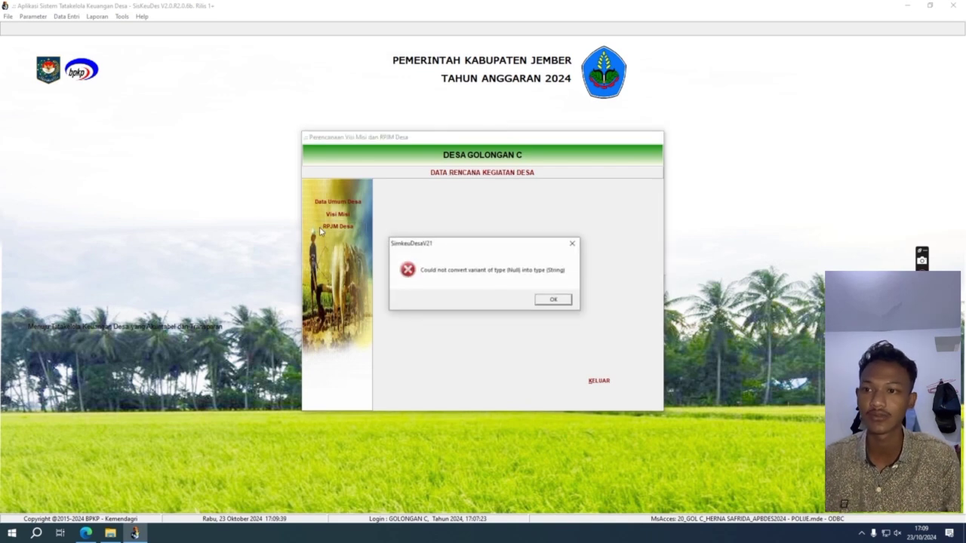
click(543, 303)
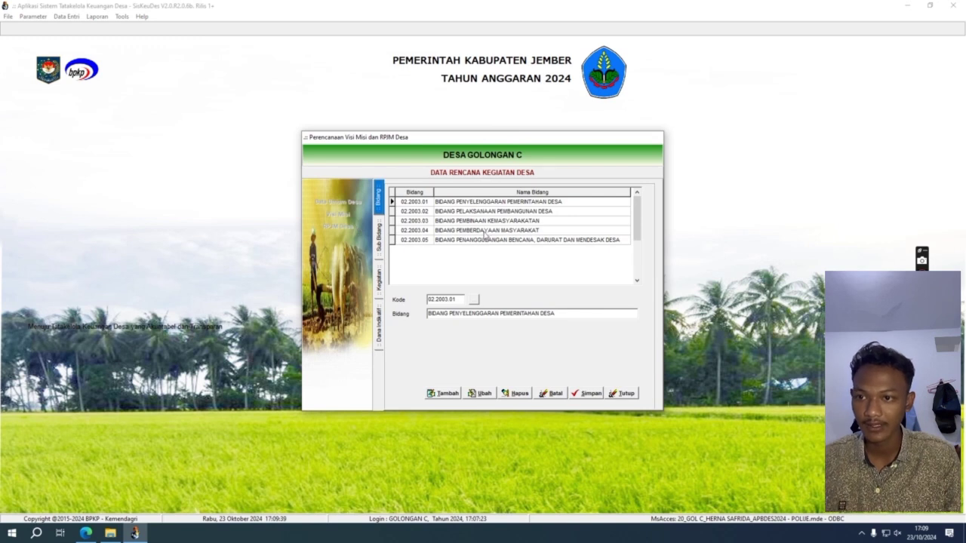
double_click(435, 203)
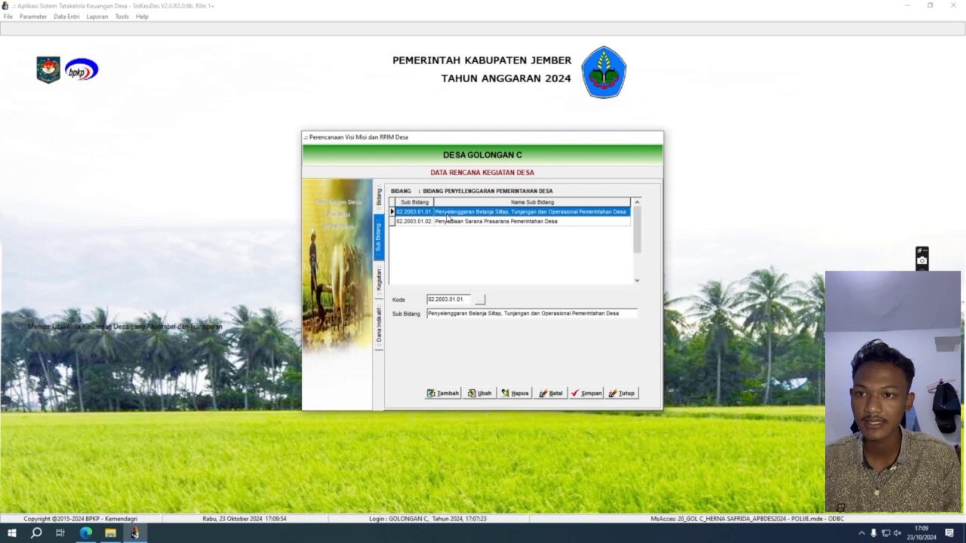
double_click(448, 215)
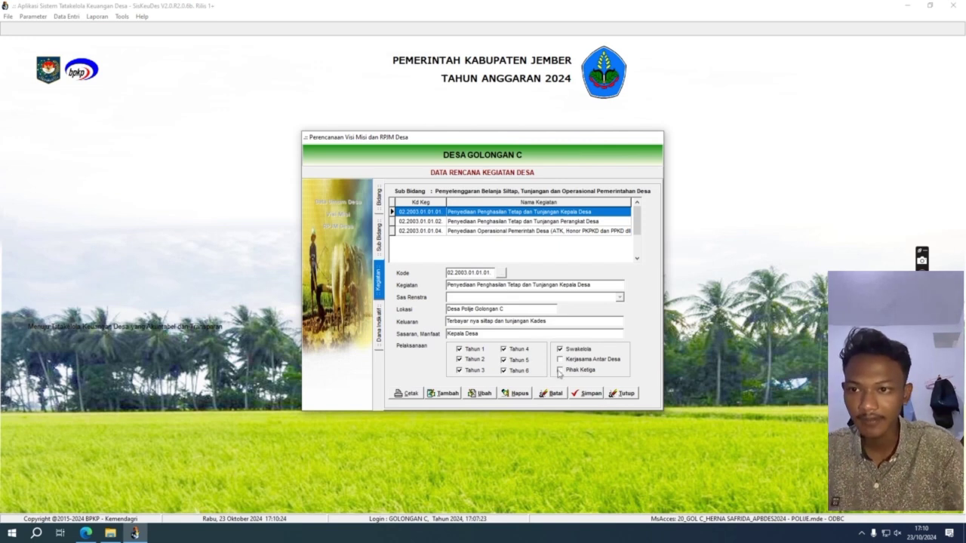
Show the Dana Indikatif details for activity 02.2003.01.01.01, the village head's fixed income.
double_click(492, 214)
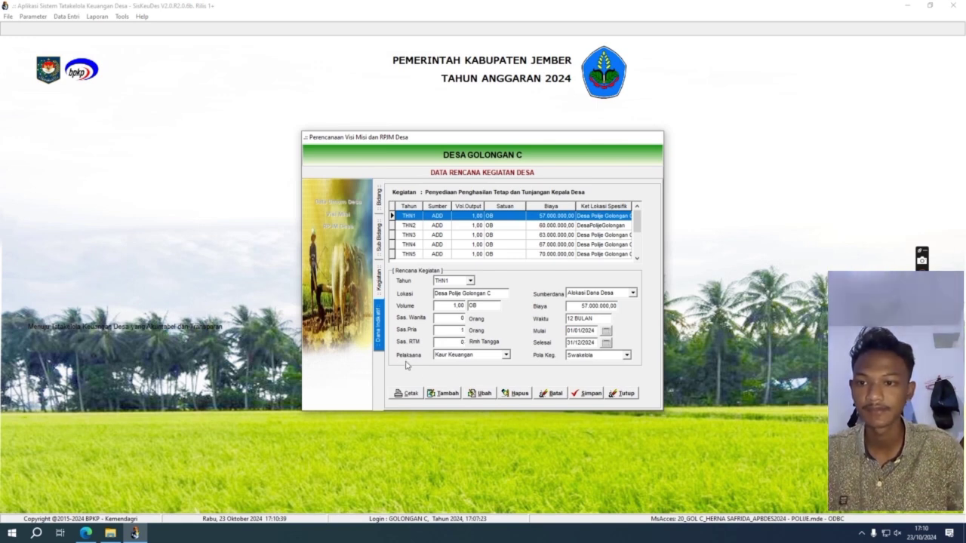
Keep year 1 as Kaur Keuangan, Alokasi Dana Desa and Swakelola, then cancel and close the window.
click(507, 357)
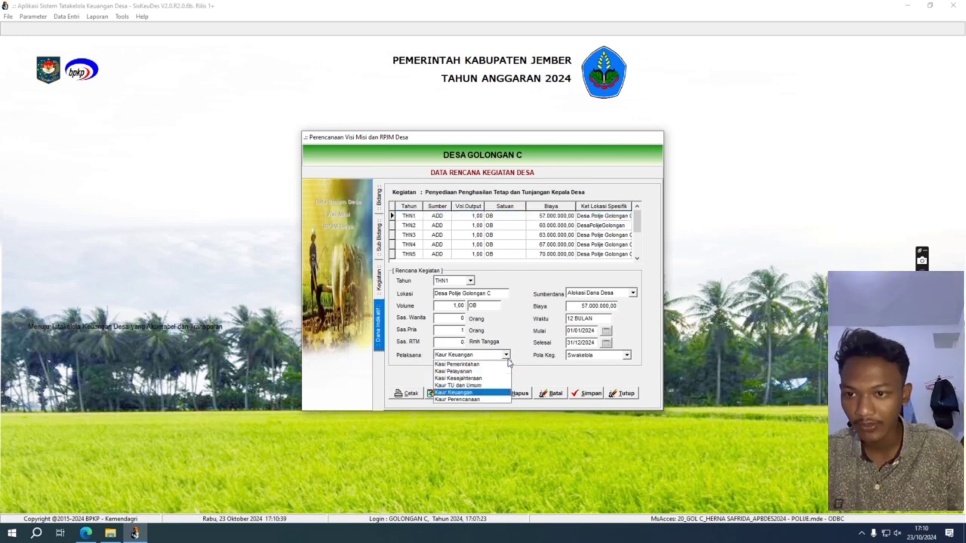
click(550, 373)
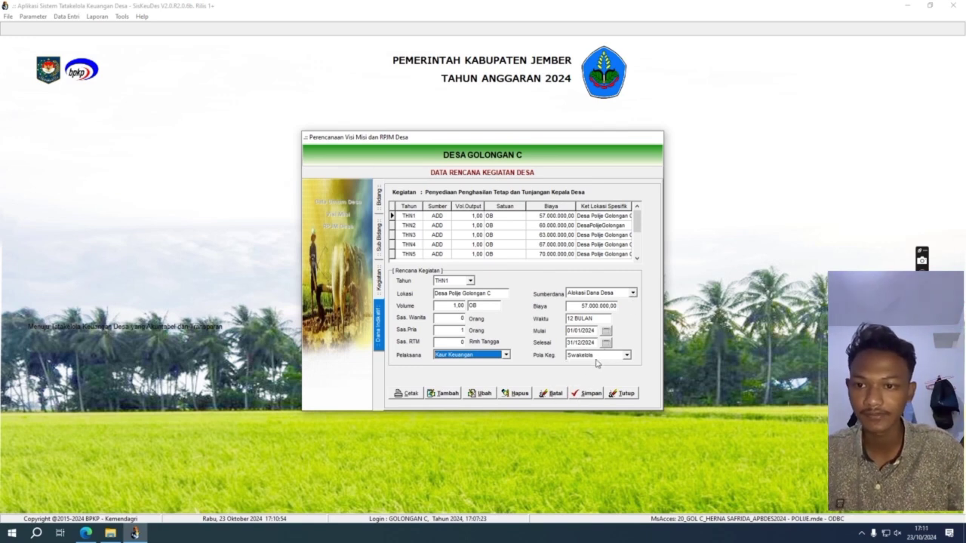
click(634, 294)
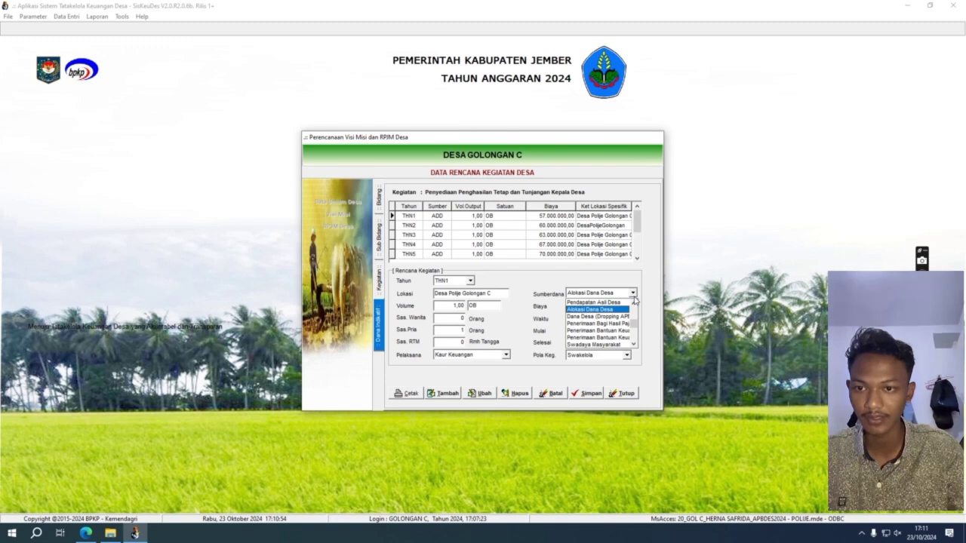
click(652, 320)
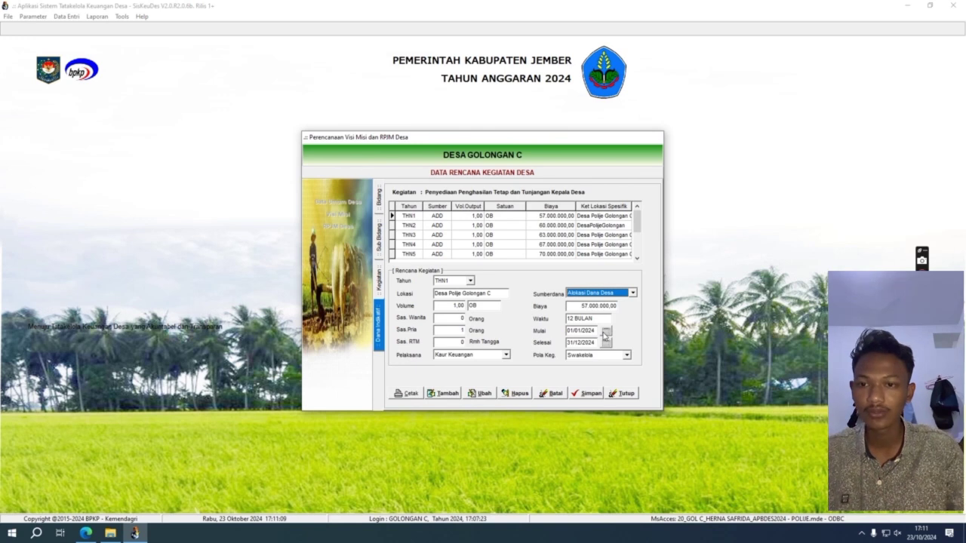
click(582, 333)
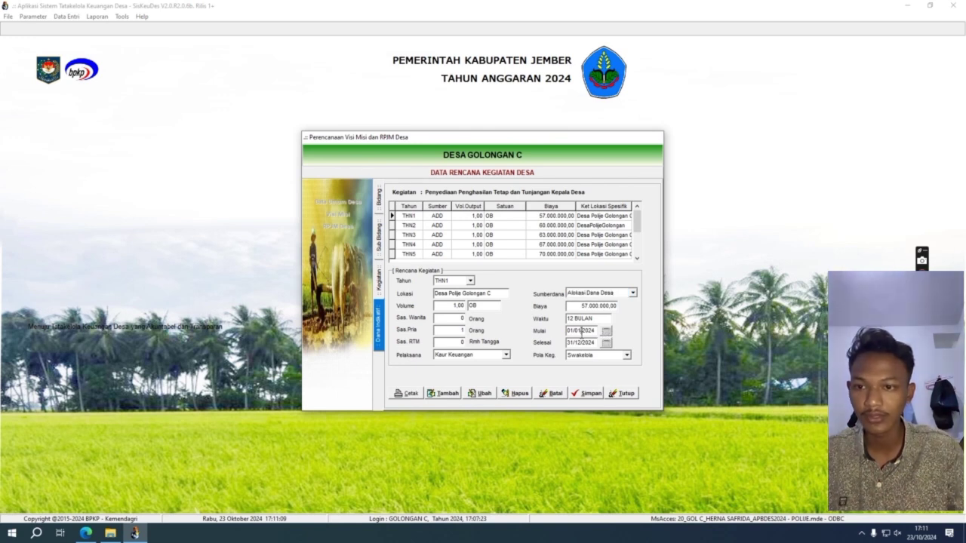
click(626, 356)
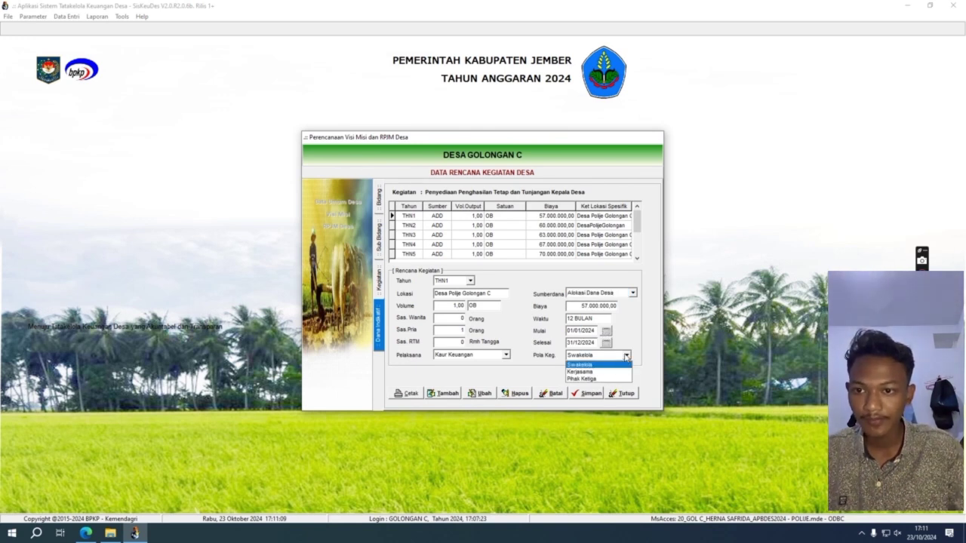
click(640, 363)
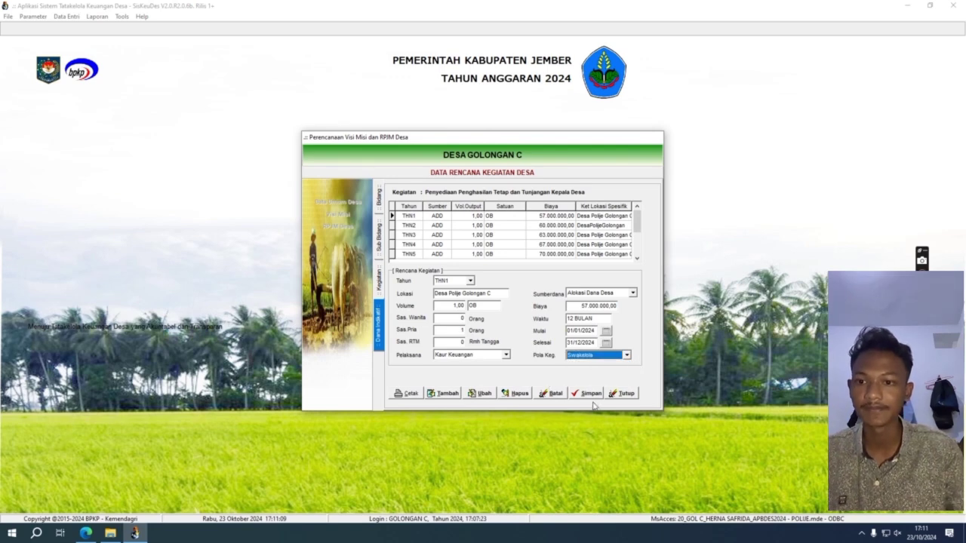
click(565, 395)
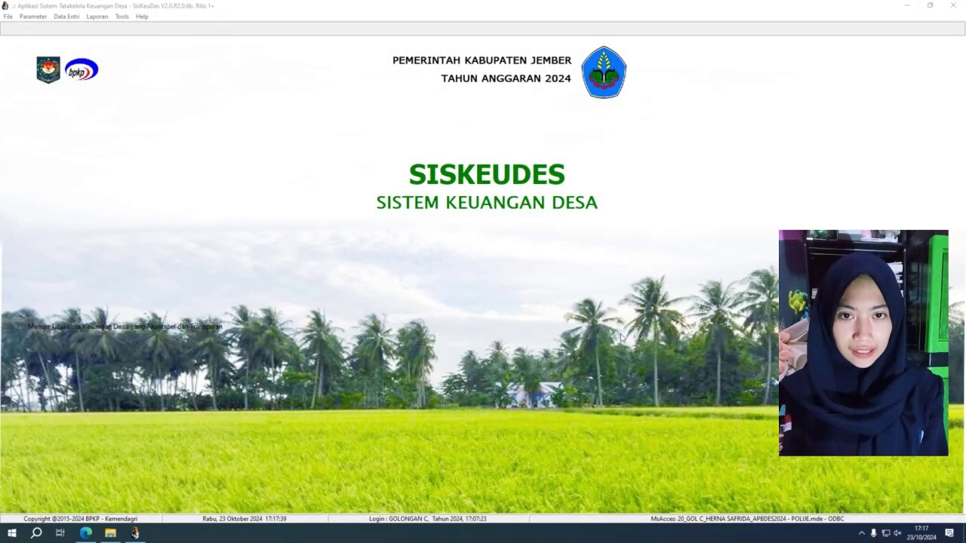
click(75, 16)
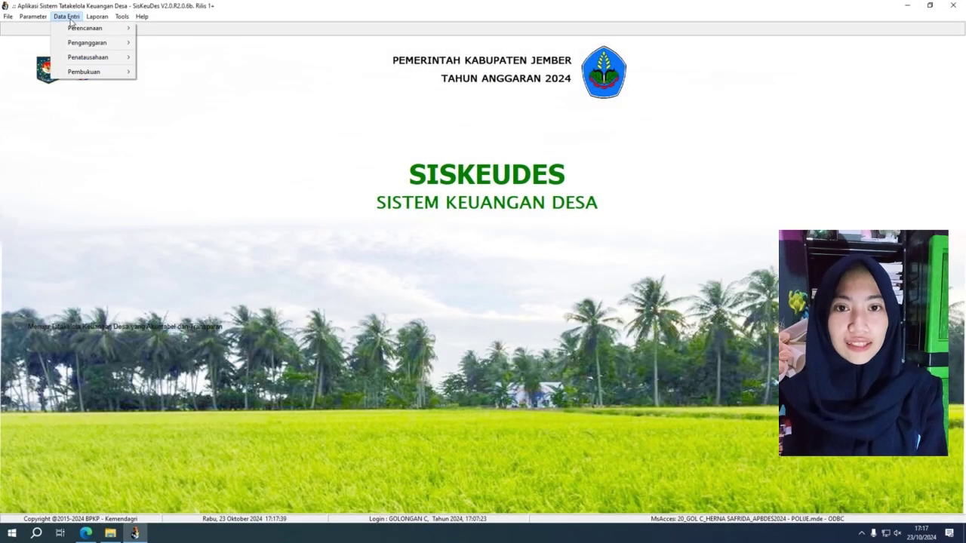
Open Penganggaran > Isian Data Anggaran and show the five Bidang in the Kegiatan data.
mouse_move(98, 46)
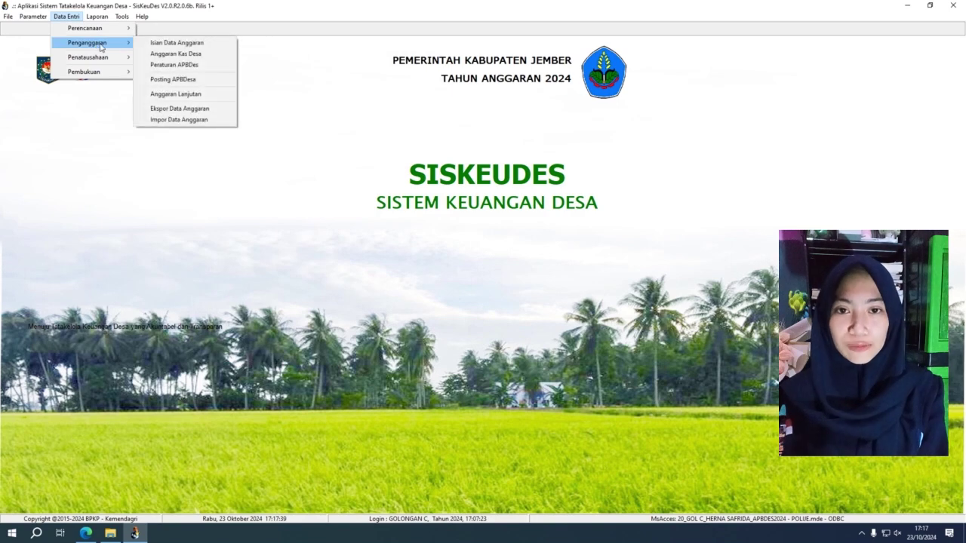
click(151, 44)
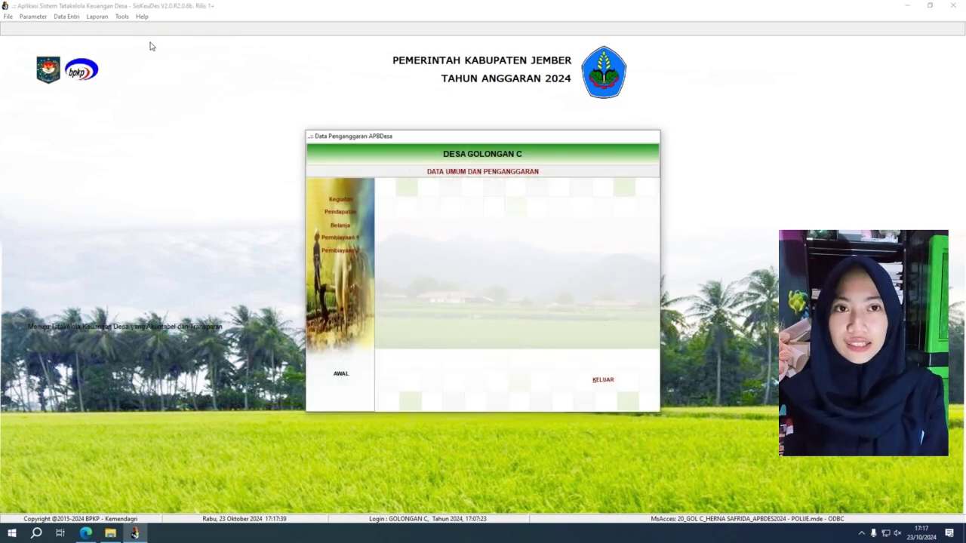
click(360, 203)
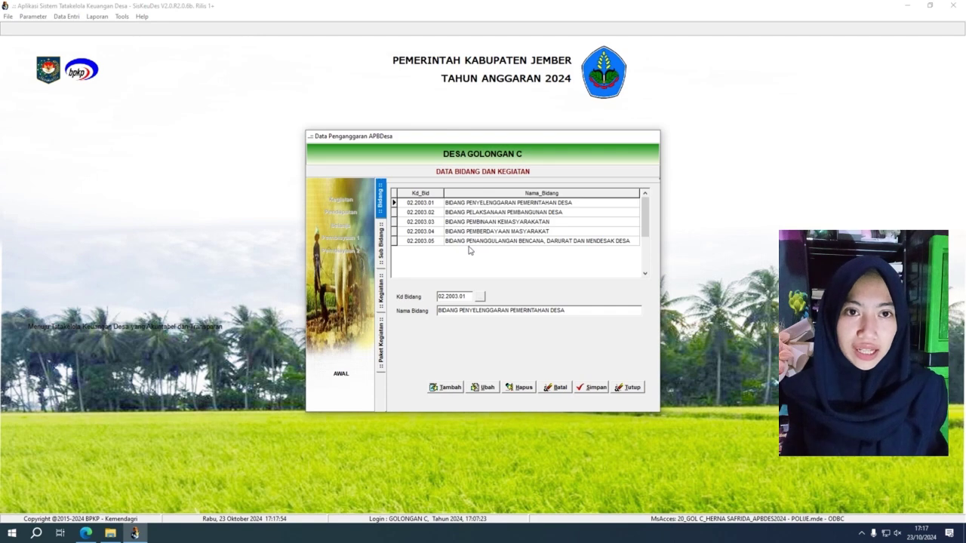
Try adding Bidang Penyelenggaraan Pemerintahan Desa again, then cancel the duplicate entry.
click(450, 388)
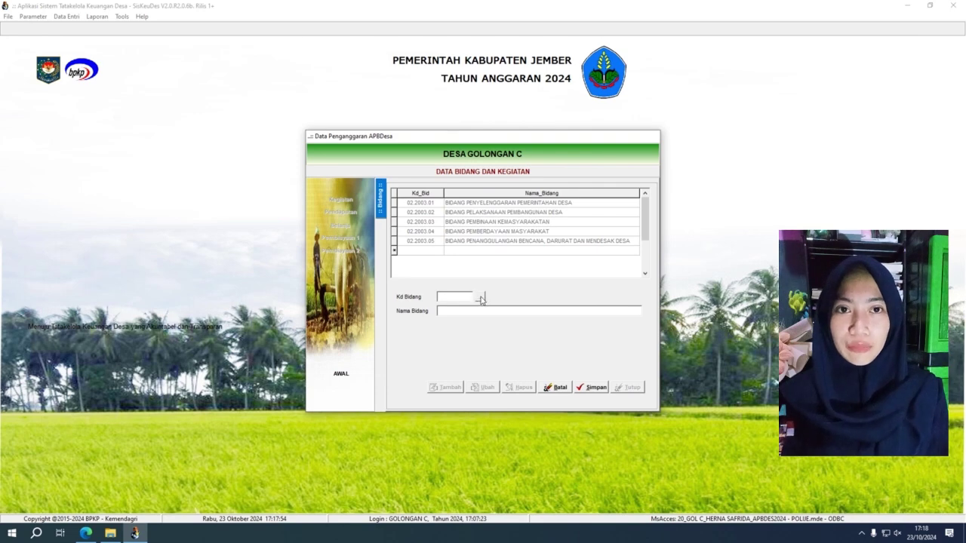
click(480, 298)
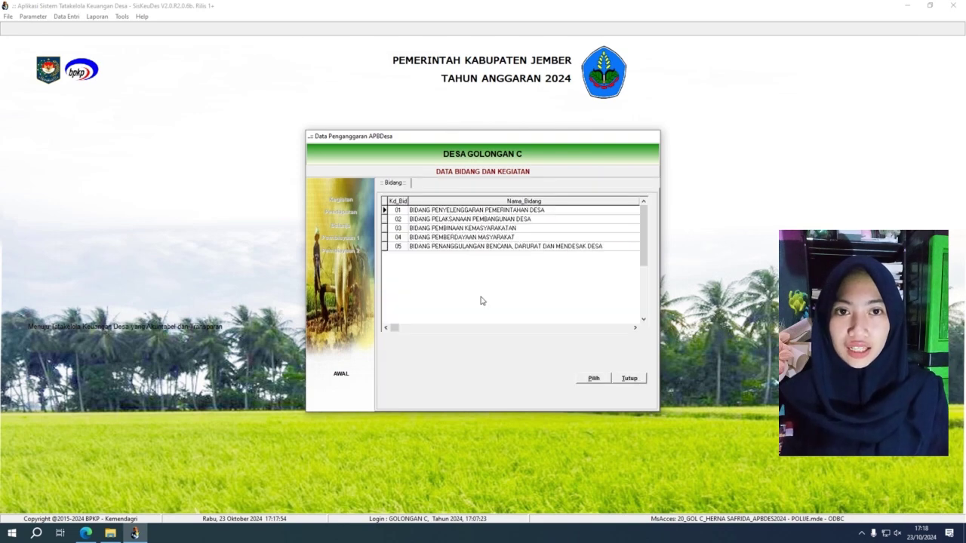
click(490, 211)
click(593, 379)
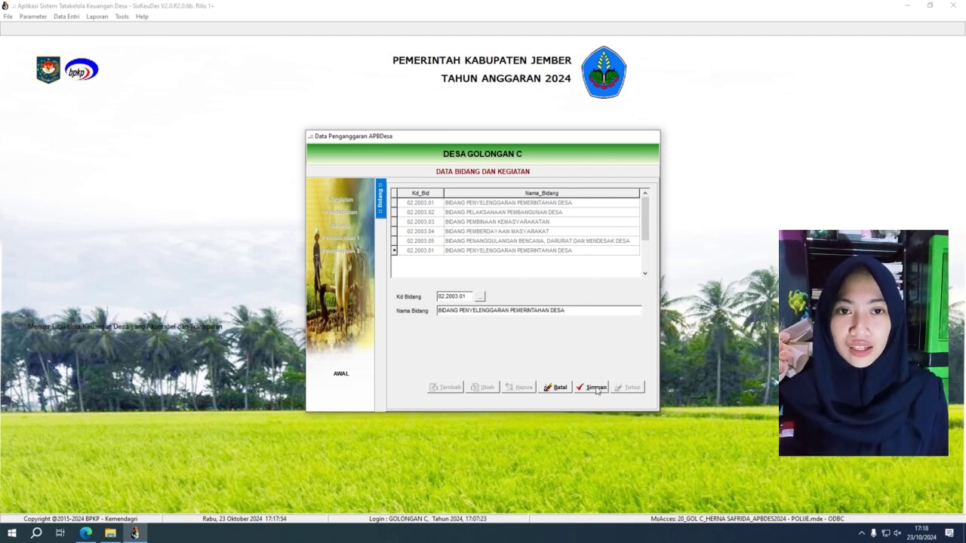
click(563, 388)
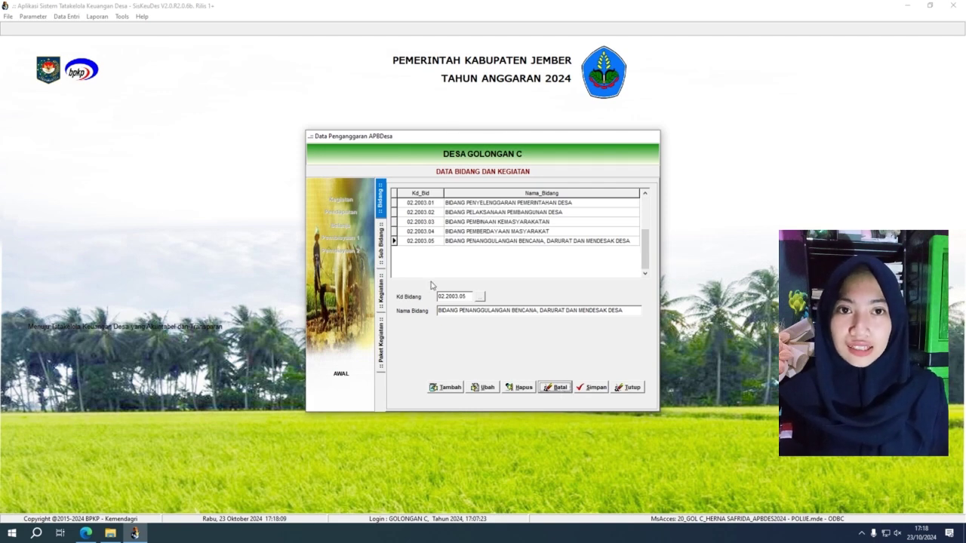
Open Bidang 02.2003.01's Sub Bidang list, browse the available sub-fields, and cancel without adding one.
double_click(438, 204)
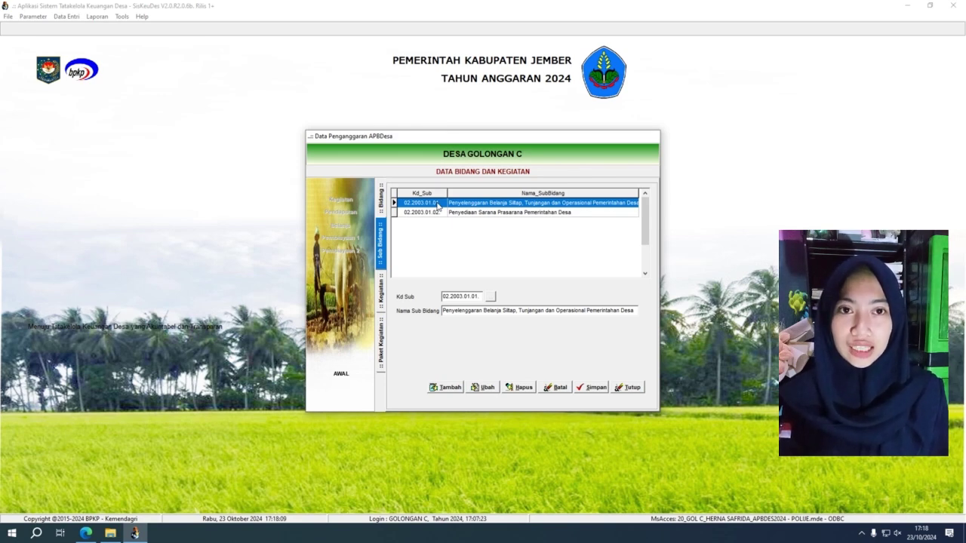
click(445, 389)
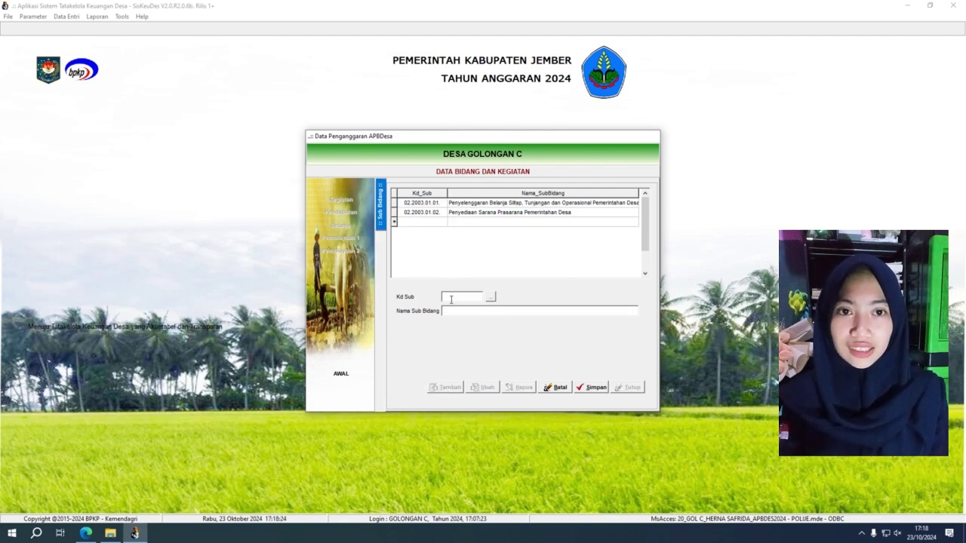
click(492, 299)
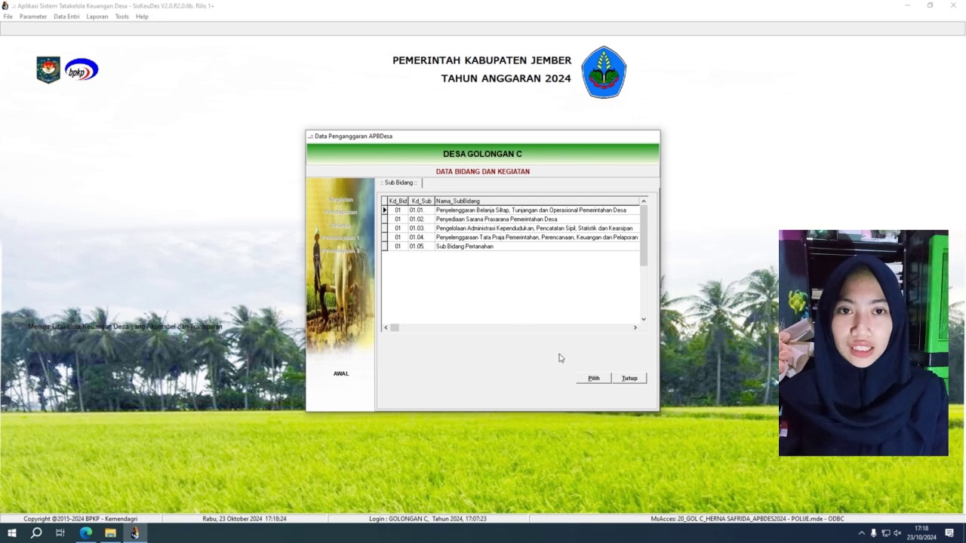
click(642, 381)
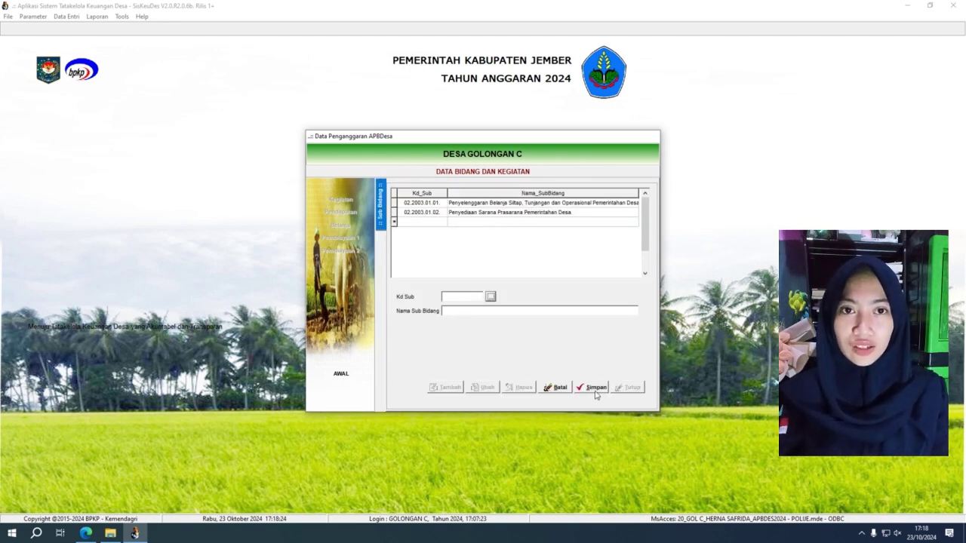
click(557, 387)
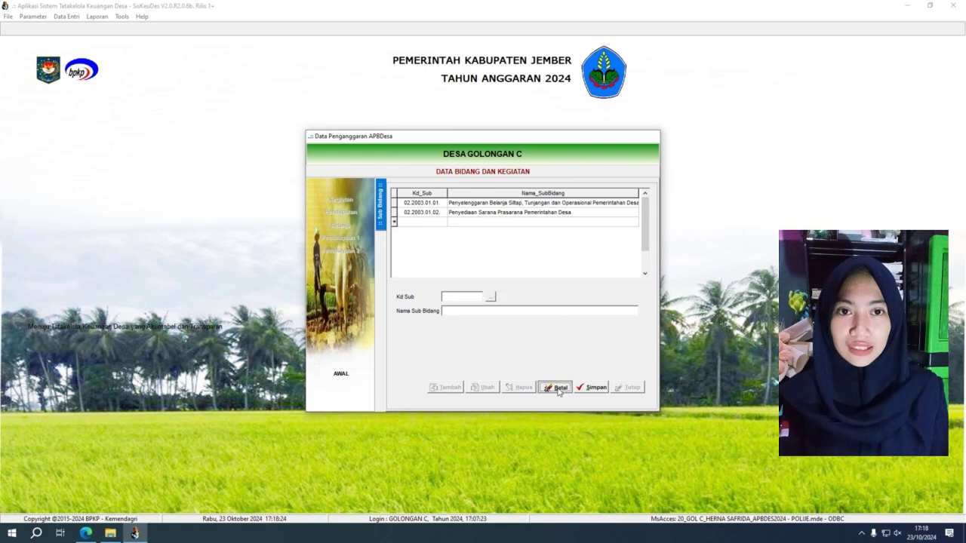
Open the activities of Sub Bidang 02.2003.01.01 and start a new activity 01.01.08.
double_click(450, 203)
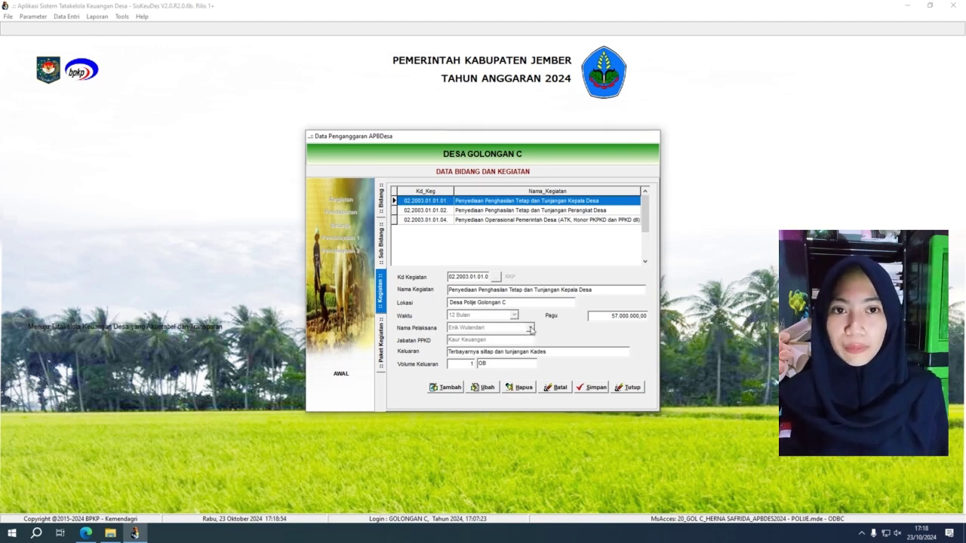
click(451, 387)
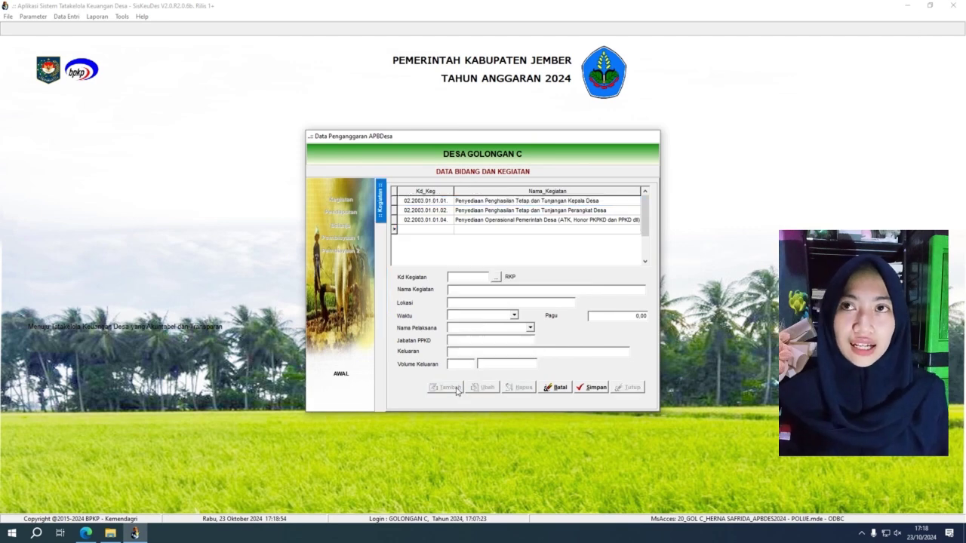
click(494, 278)
click(496, 273)
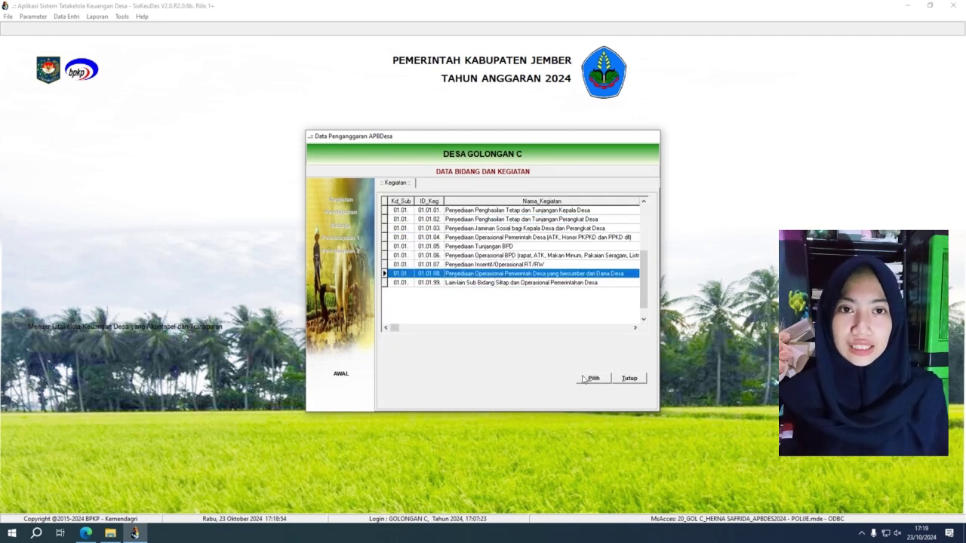
click(583, 380)
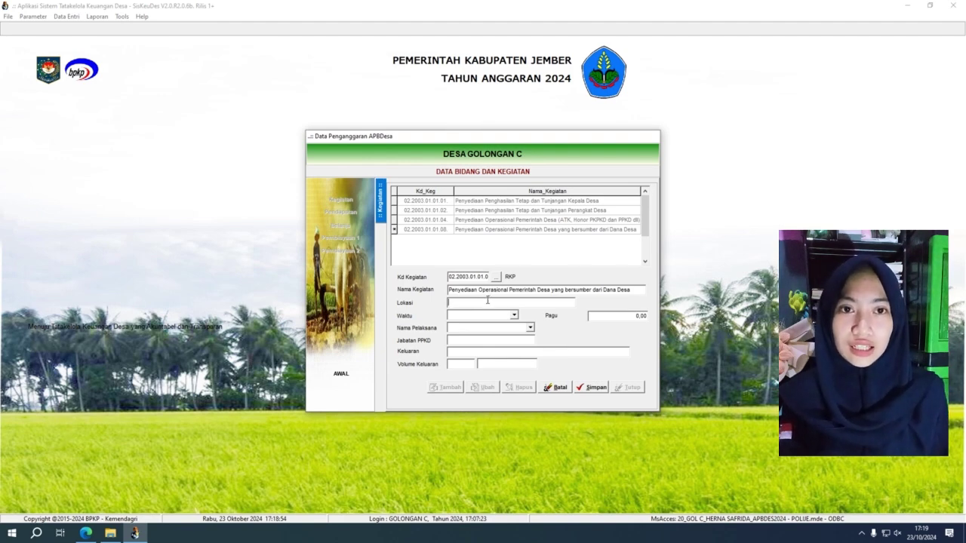
Draft a 6 Bulan duration, implementer, output, volume unit and ceiling, then cancel the activity.
text(POL)
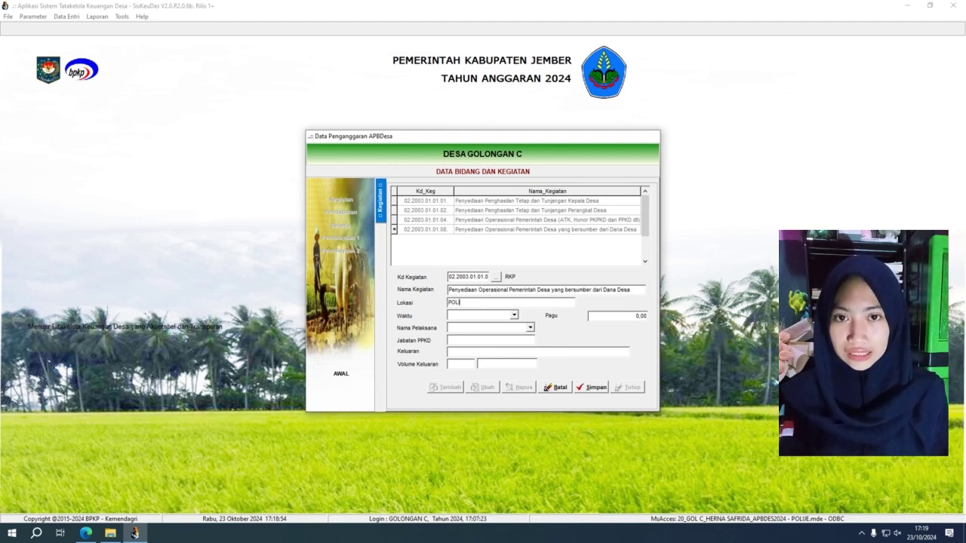
text(UE C)
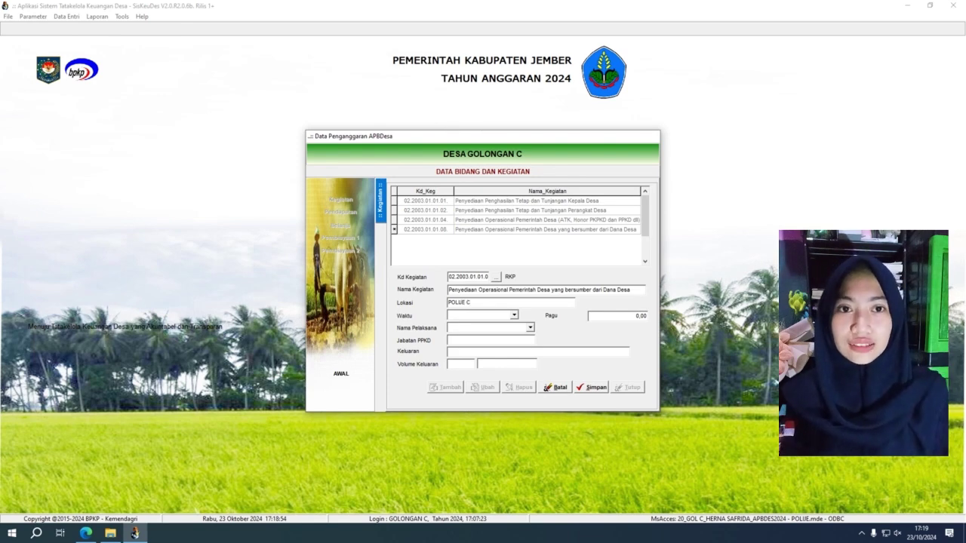
click(514, 315)
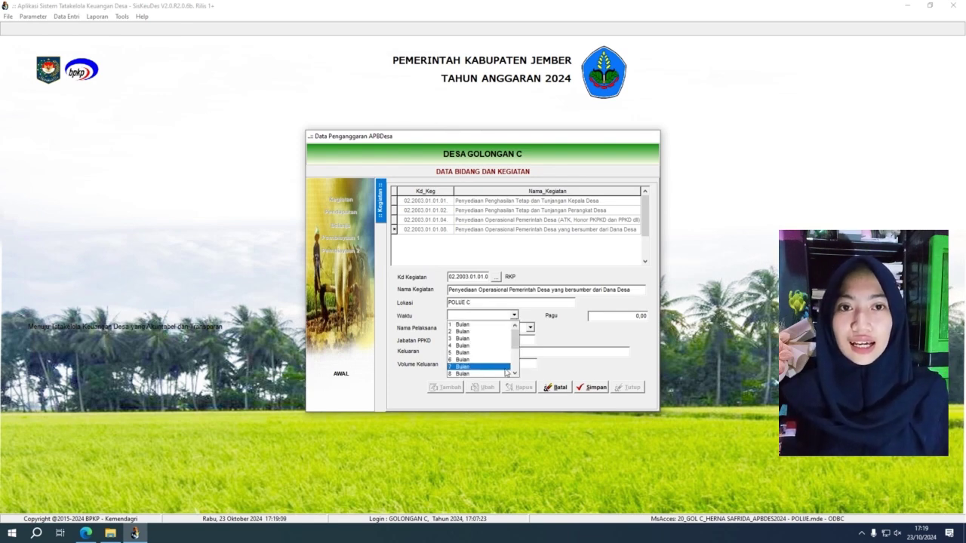
click(507, 360)
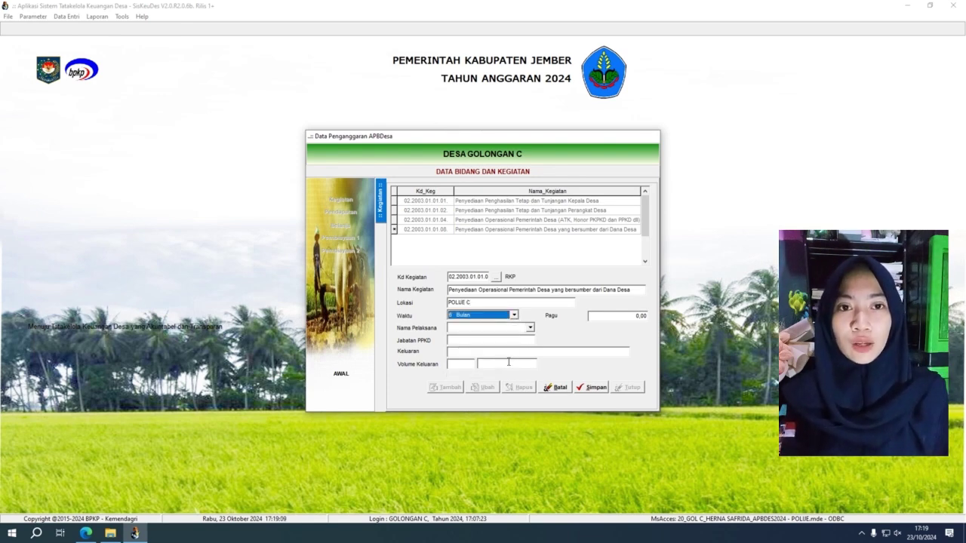
click(530, 329)
click(513, 351)
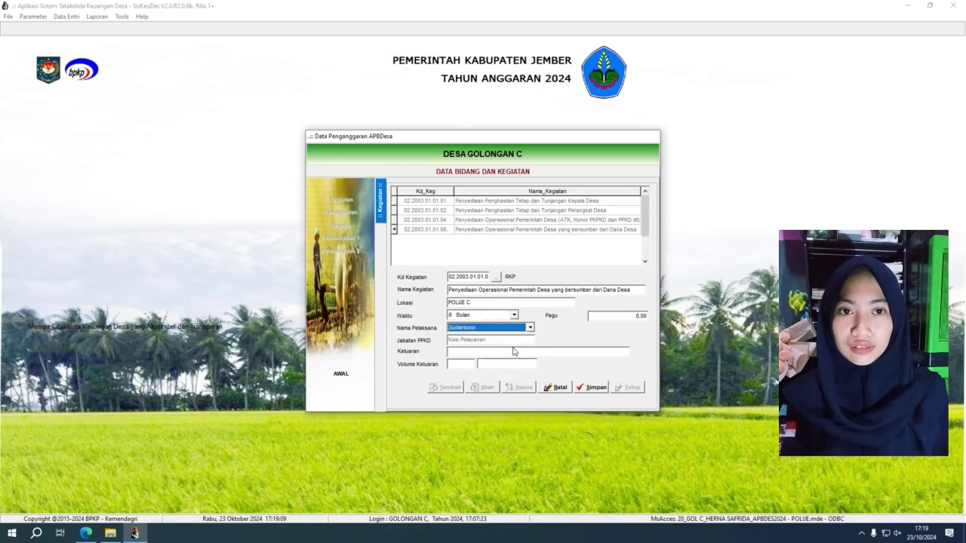
click(463, 352)
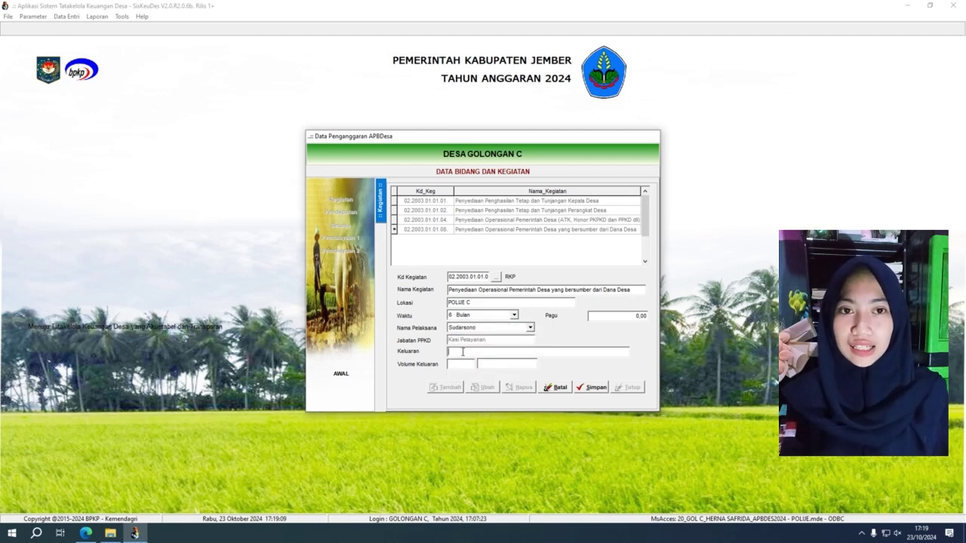
text(PENYEDIAAN)
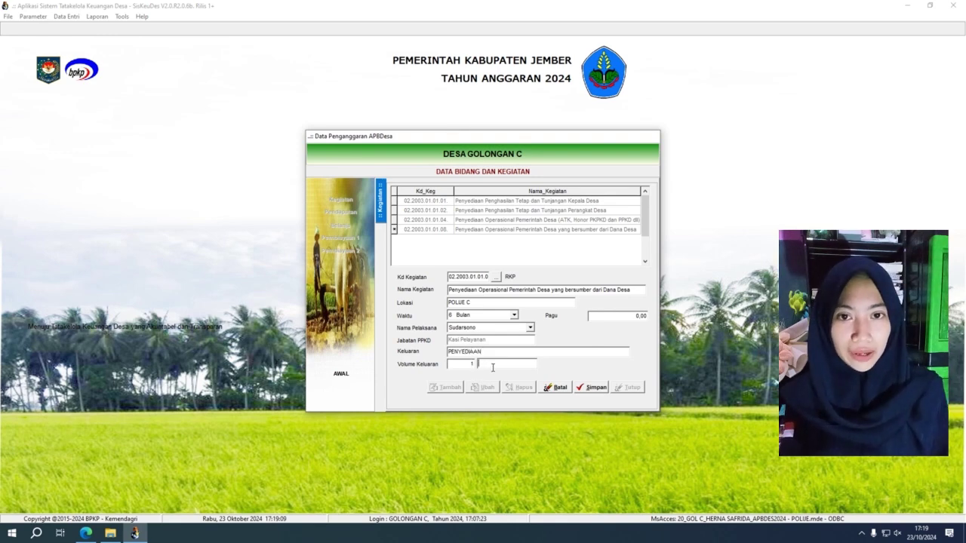
click(493, 365)
text(OB)
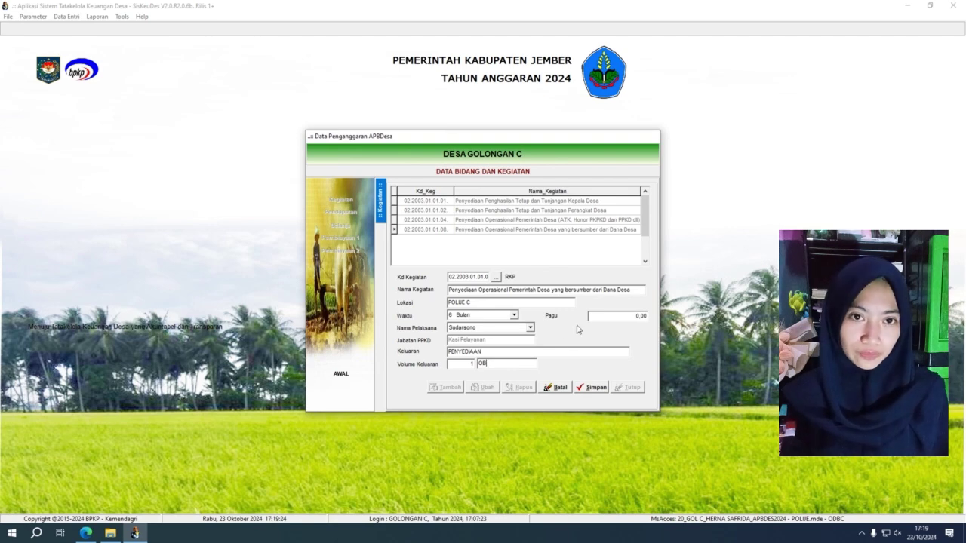
click(610, 319)
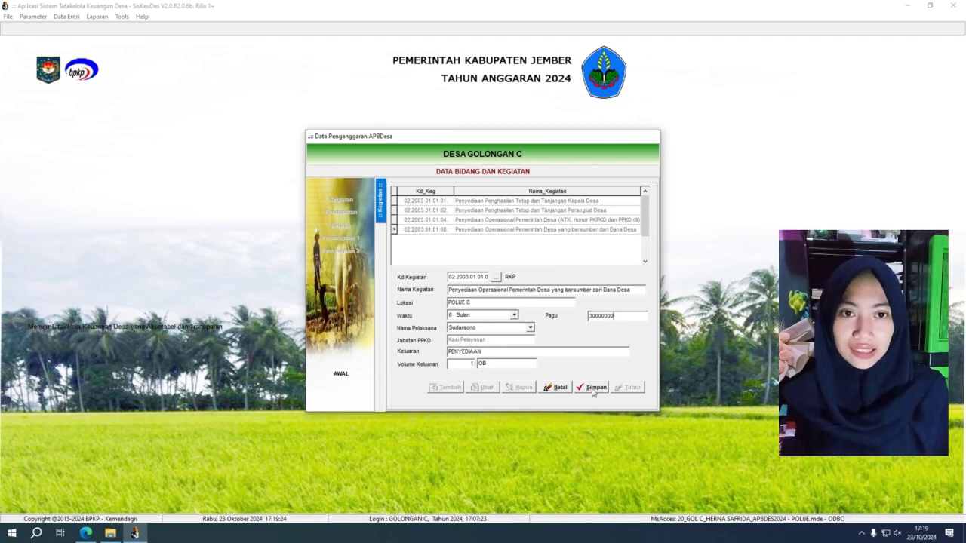
click(560, 390)
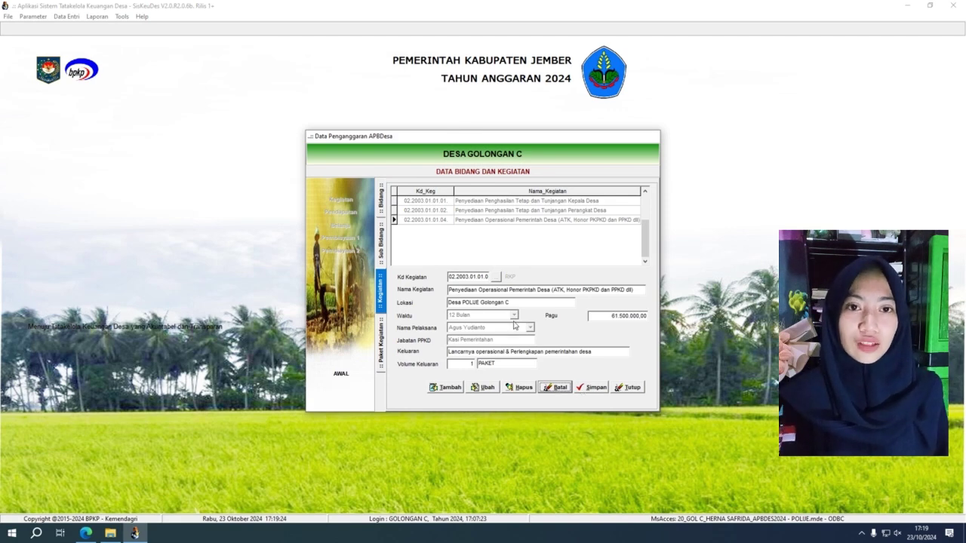
Start a second Kepala Desa package: Swakelola pattern, output Penghasilan Tetap Kepala Desa.
click(480, 203)
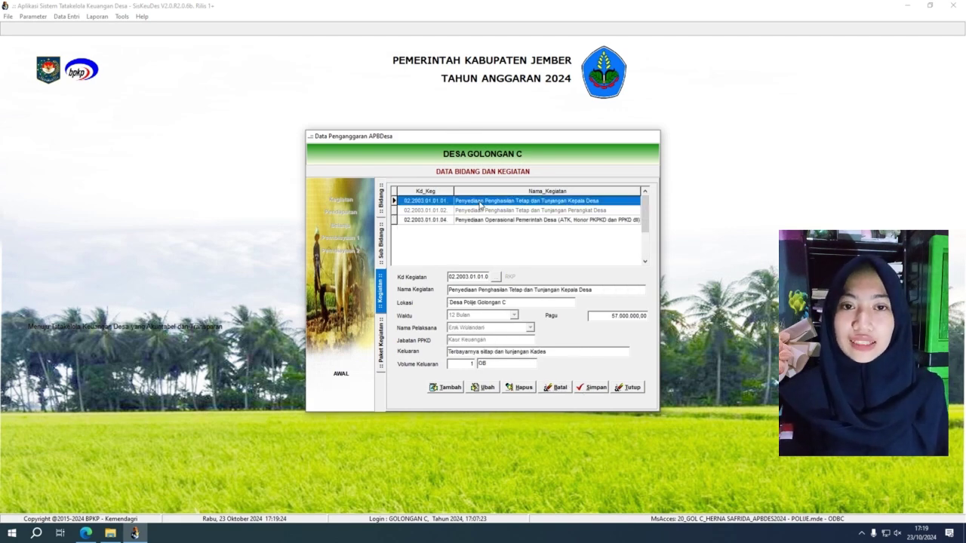
double_click(480, 202)
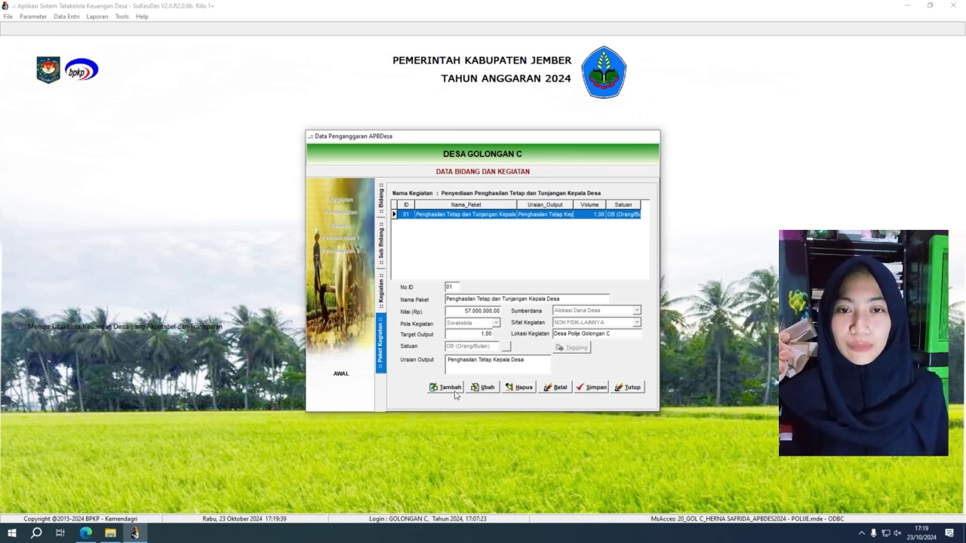
click(451, 388)
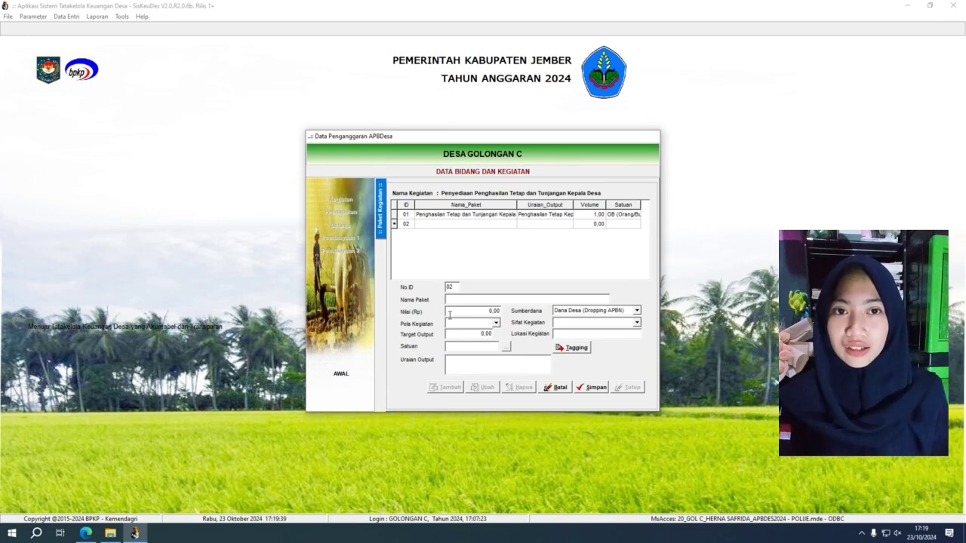
click(496, 324)
click(497, 335)
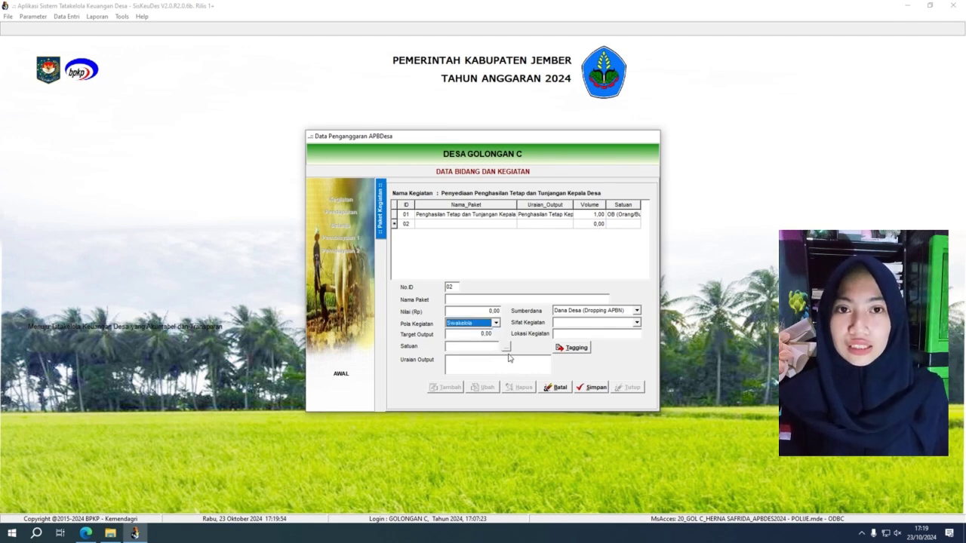
click(507, 349)
click(565, 213)
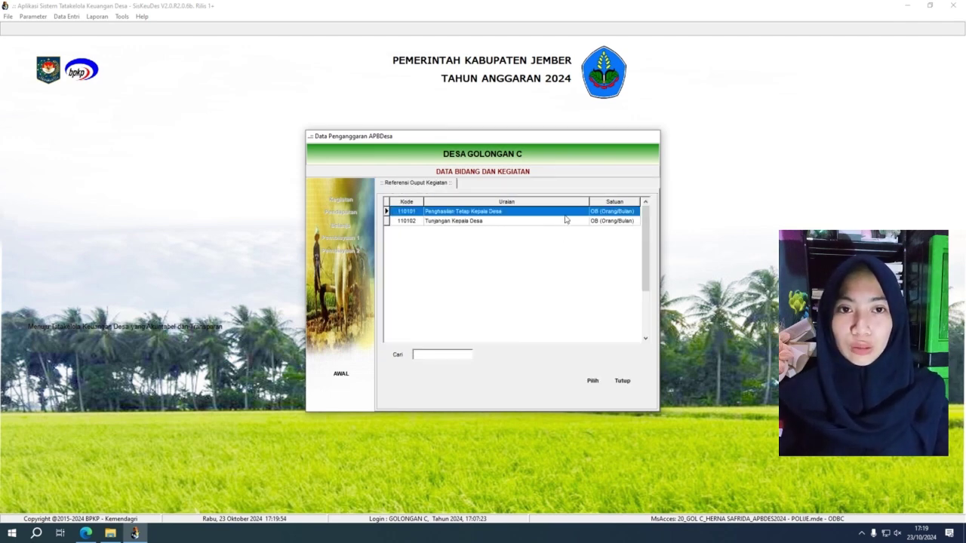
click(592, 380)
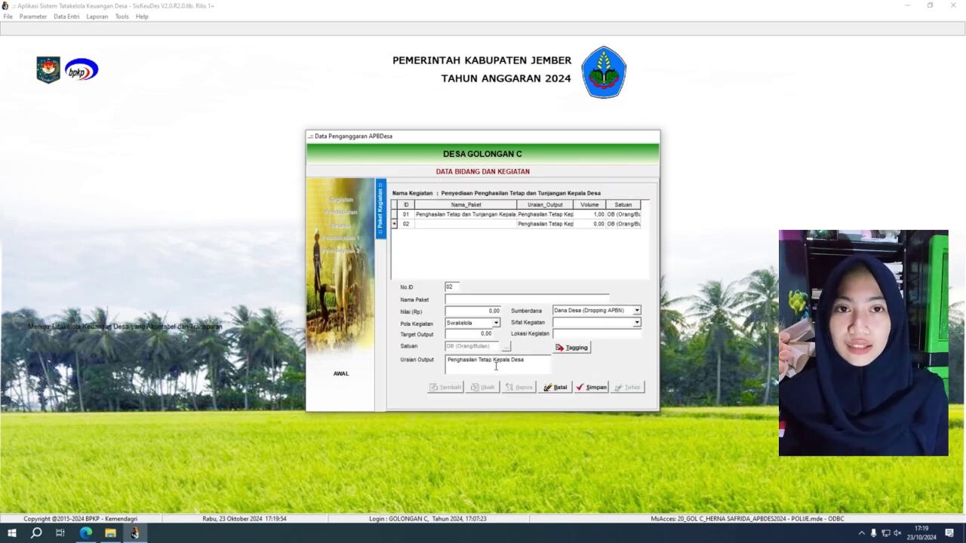
Set the new package's funding source to tax revenue-sharing and activity type NON FISIK-BIMTEK.
click(638, 310)
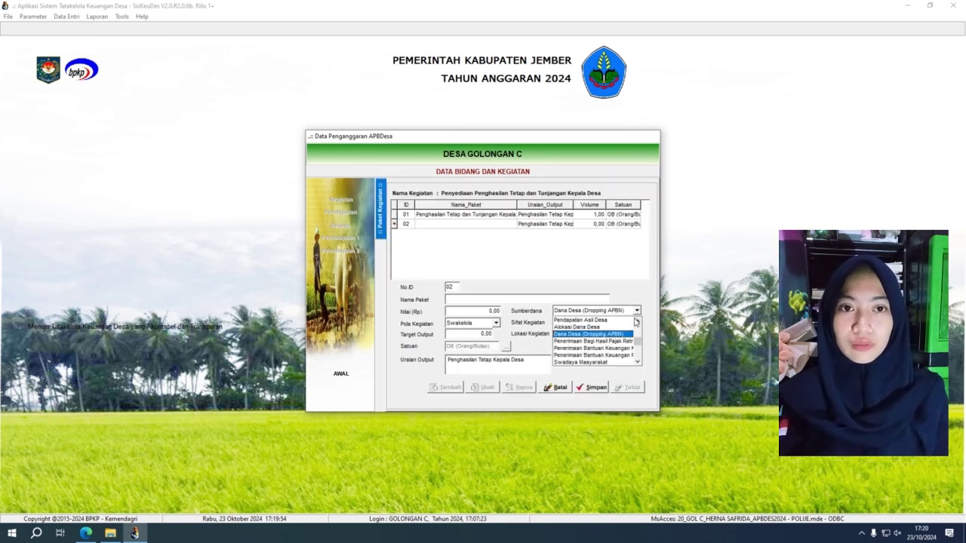
click(595, 342)
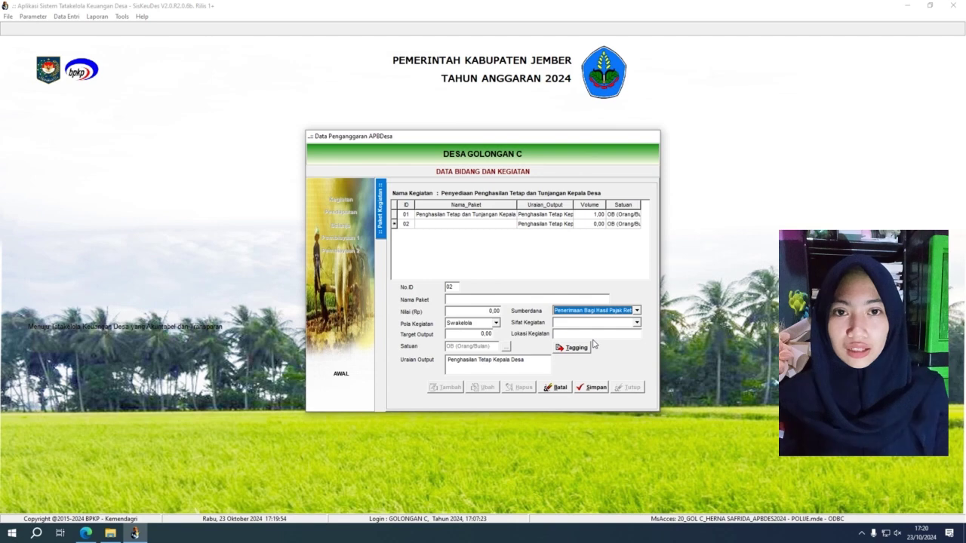
click(637, 323)
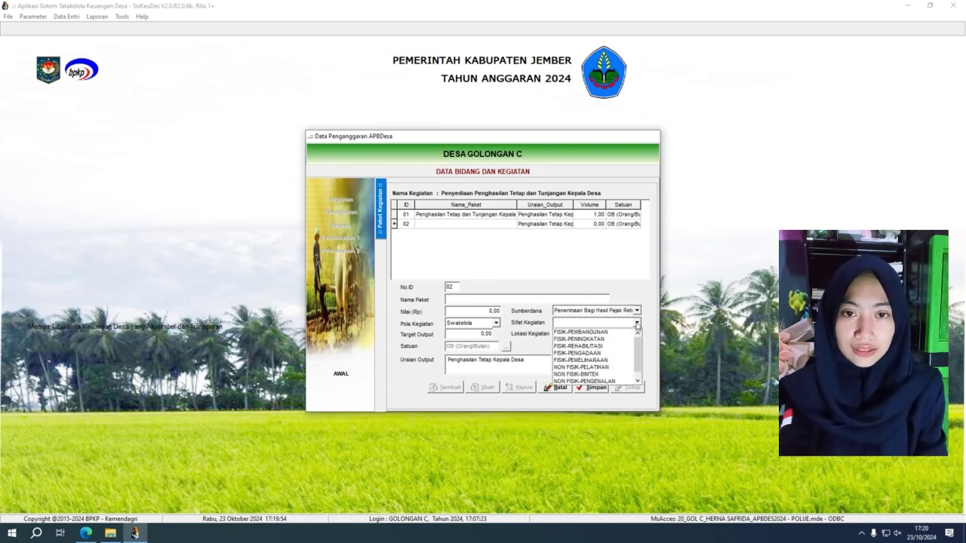
click(608, 373)
click(613, 337)
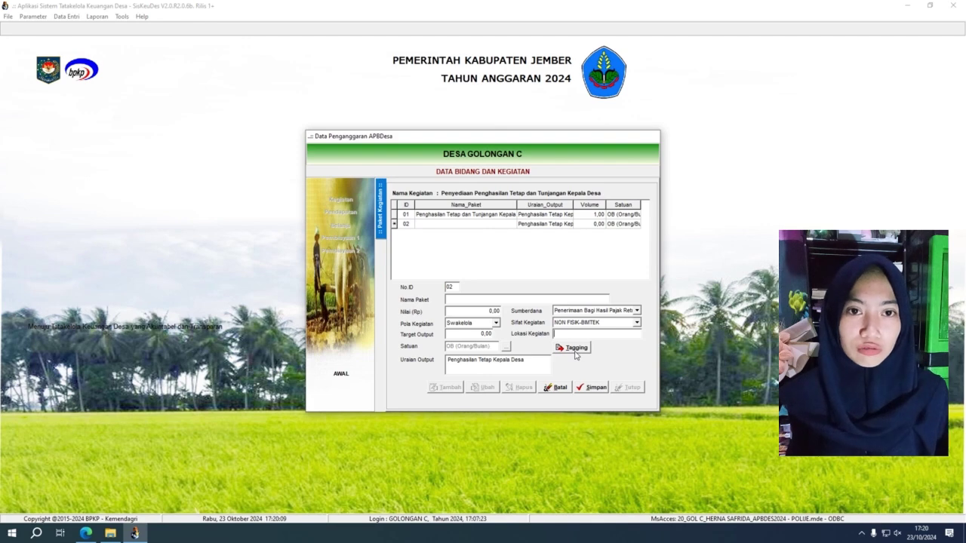
Attempt tagging, dismiss the empty package name warning, discard the package and close the form.
click(575, 351)
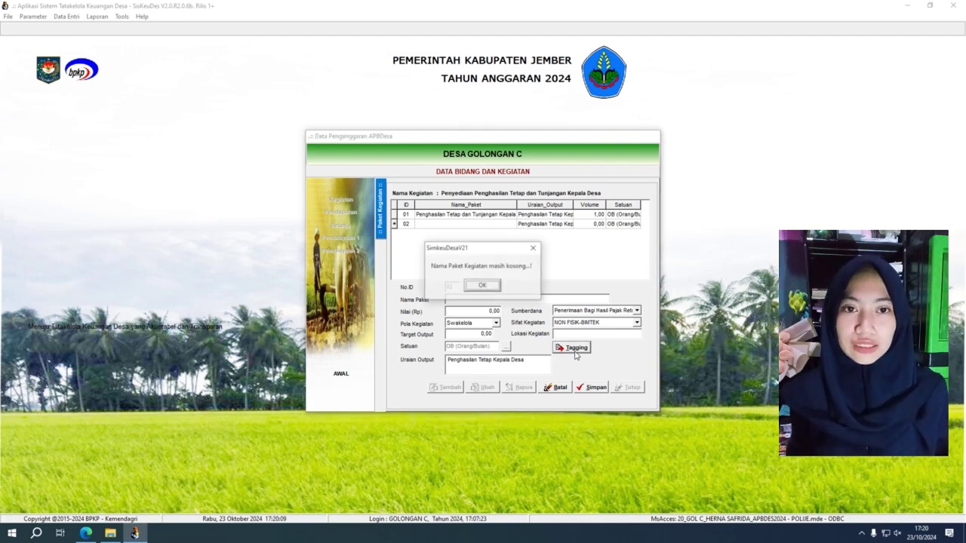
click(477, 290)
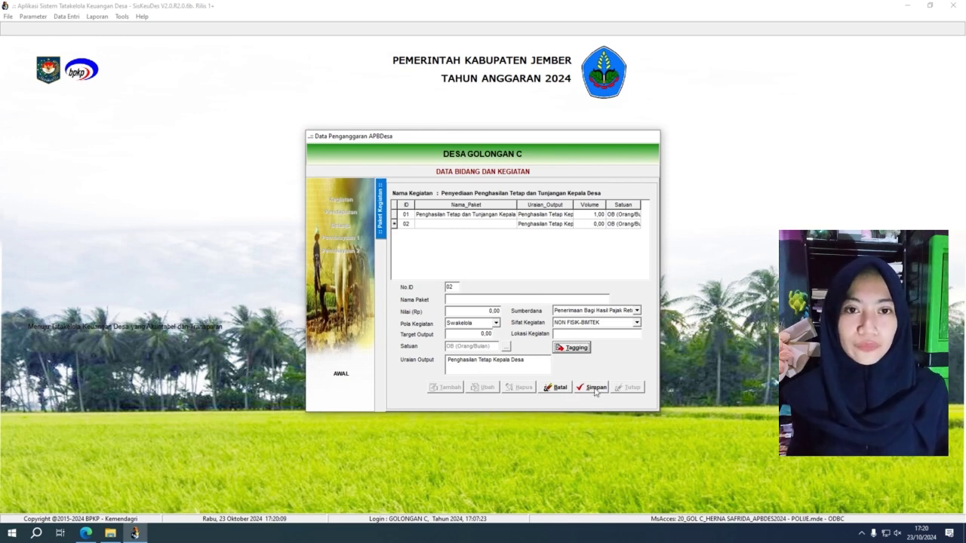
click(558, 390)
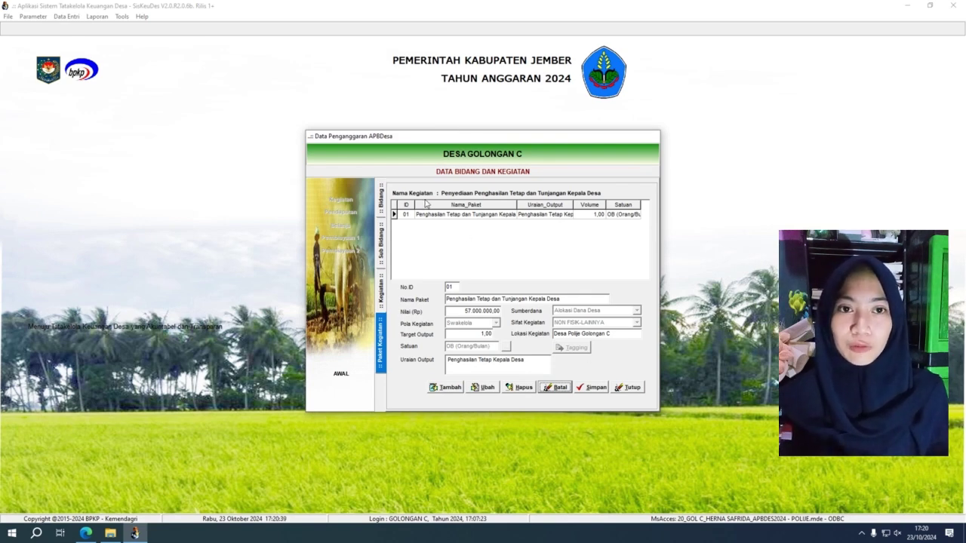
click(629, 387)
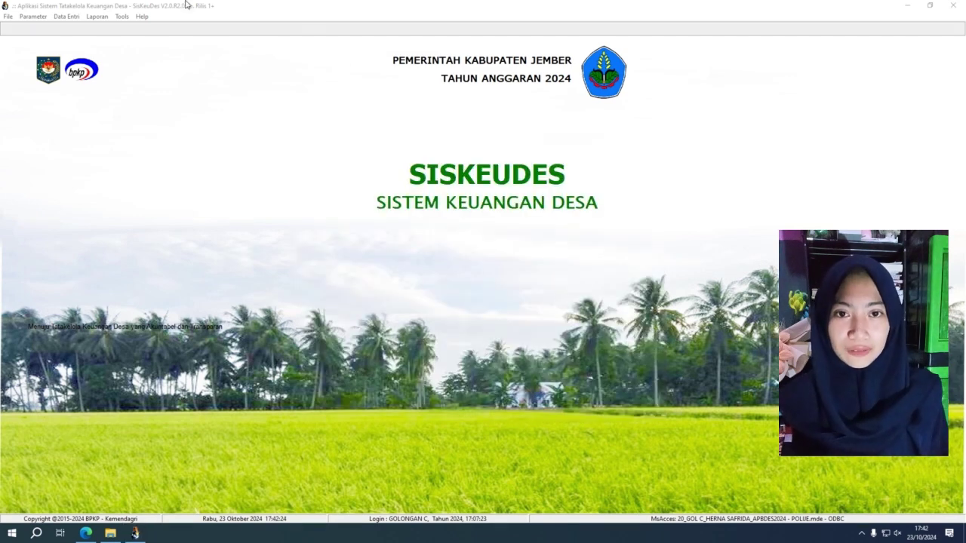
Open the Perencanaan reports for Kecamatan Polue and Desa Golongan C.
click(105, 18)
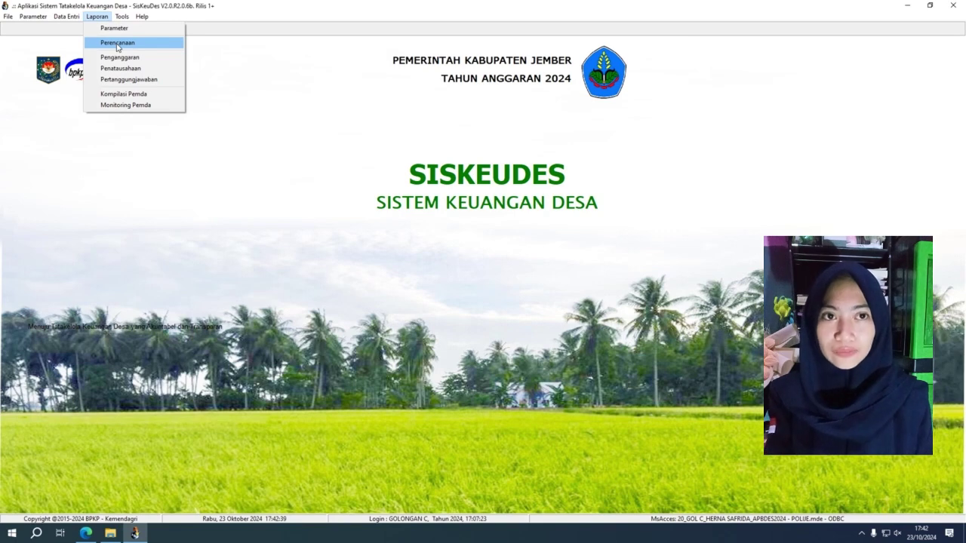
click(118, 46)
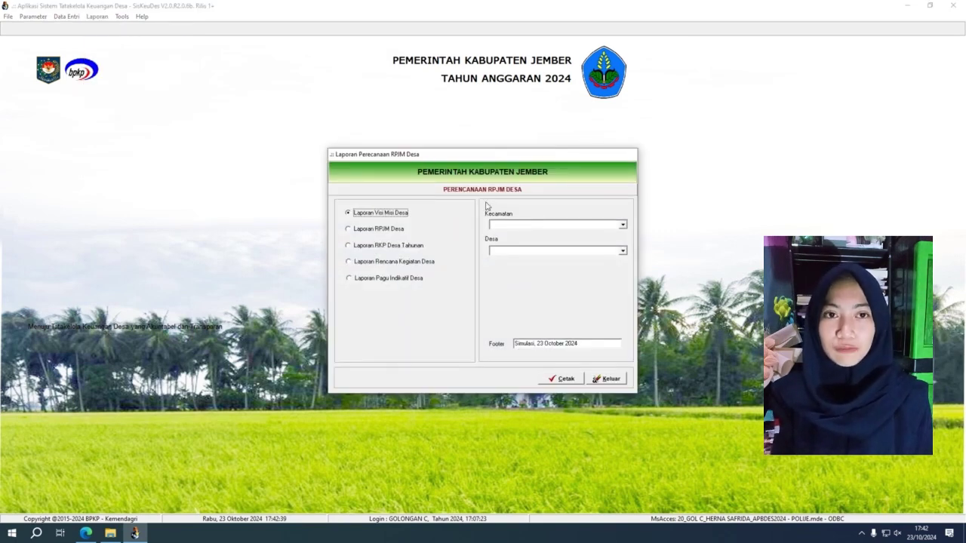
click(623, 225)
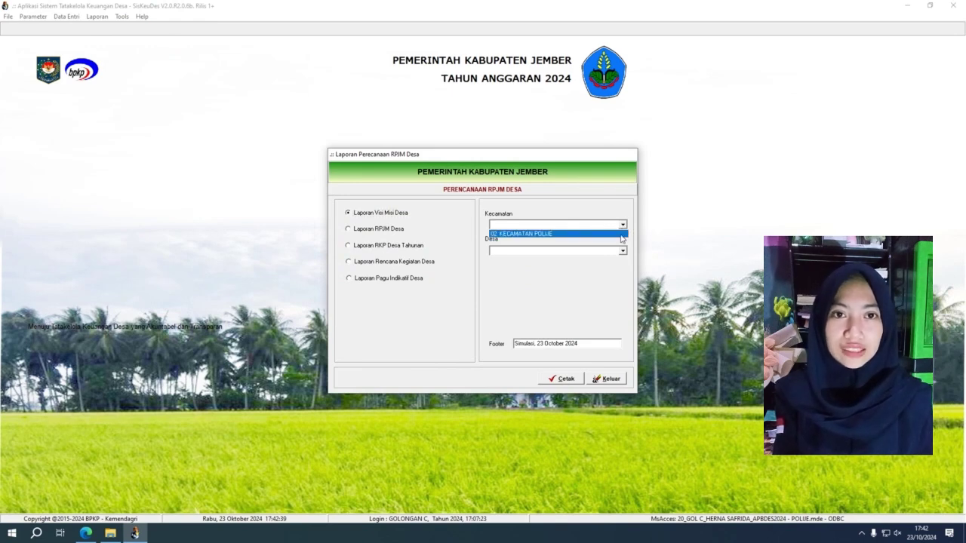
click(624, 235)
click(623, 253)
click(625, 259)
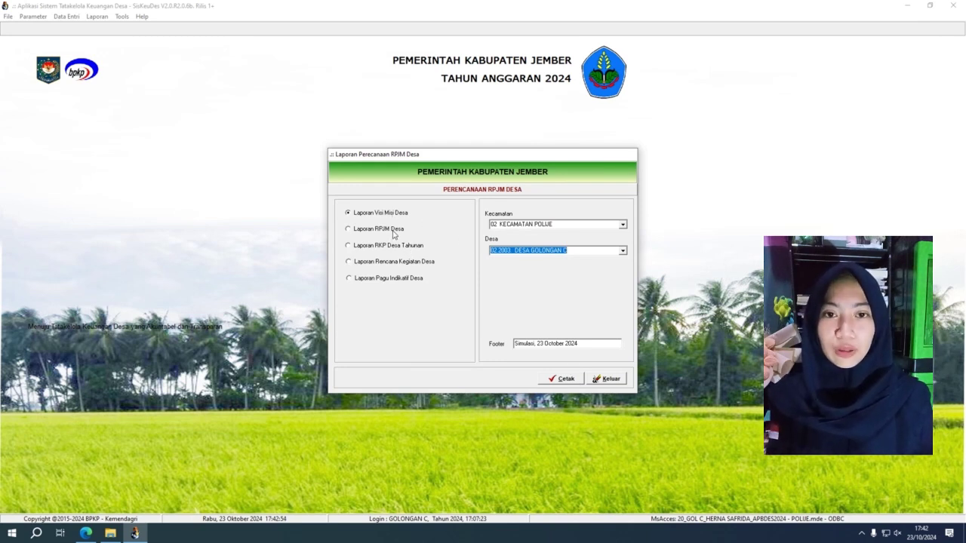
Preview the village Visi Misi report and close it.
click(394, 229)
click(397, 247)
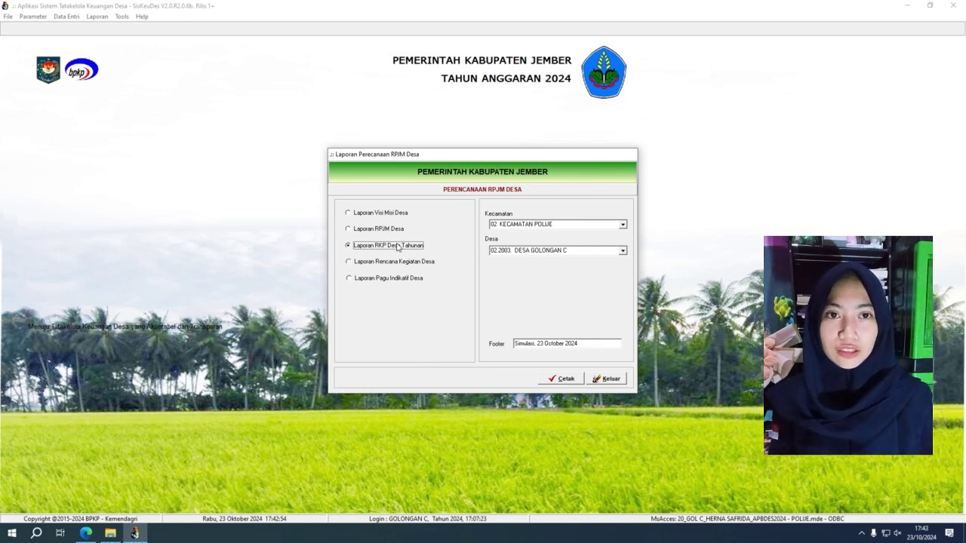
click(400, 213)
click(565, 380)
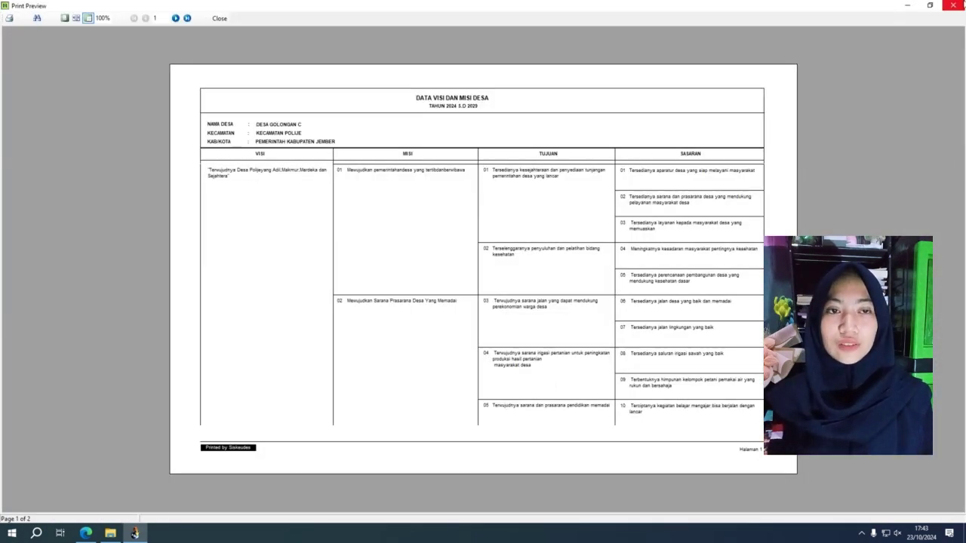
click(954, 5)
Preview the RPJM Desa report to its last page, totalling Rp 5.757.500.000, then close it.
click(385, 231)
click(556, 379)
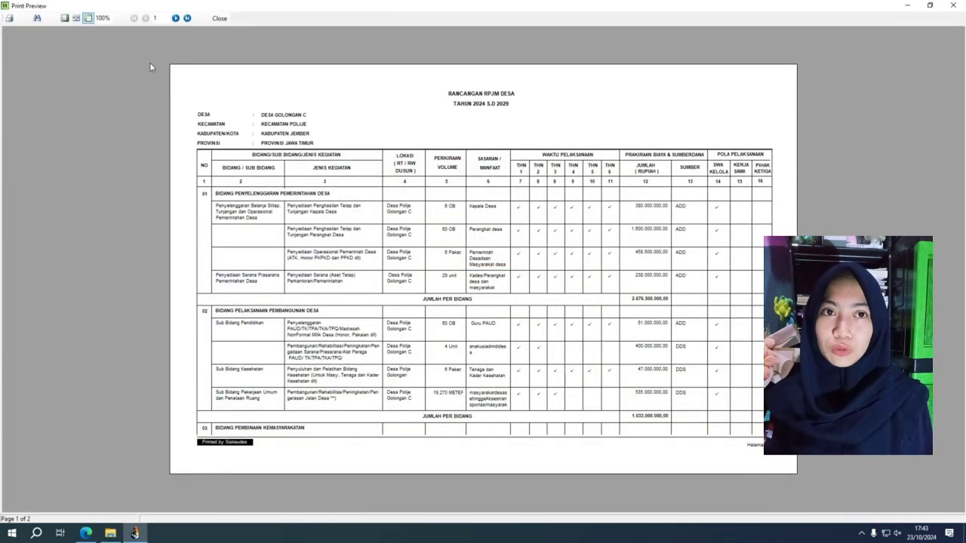
click(188, 18)
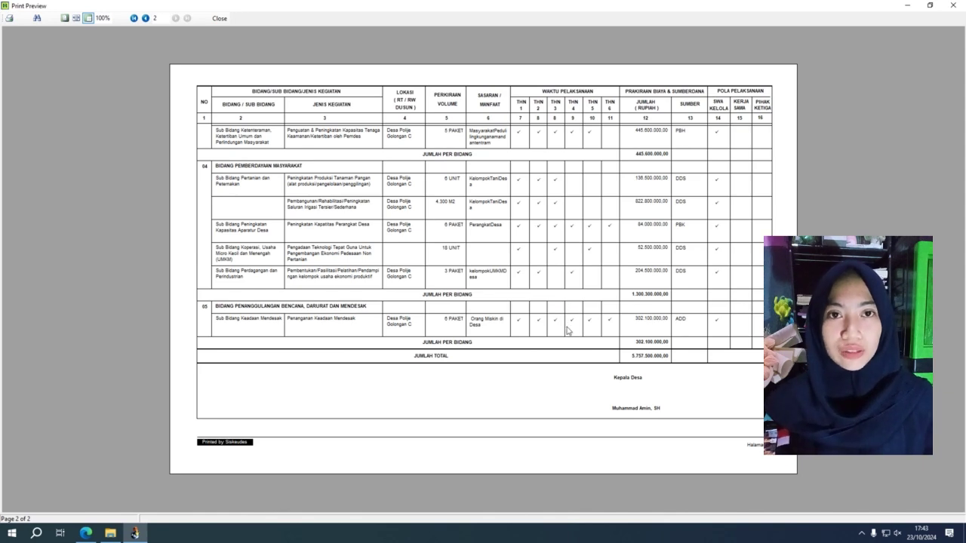
click(956, 9)
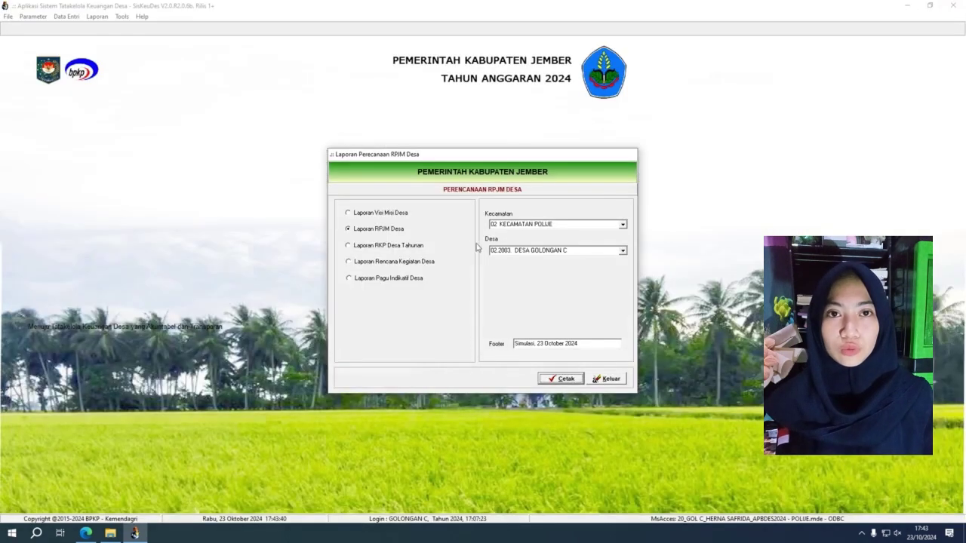
Preview the RKP Desa Tahunan report for Tahun 1, view page 2, and close it.
click(417, 248)
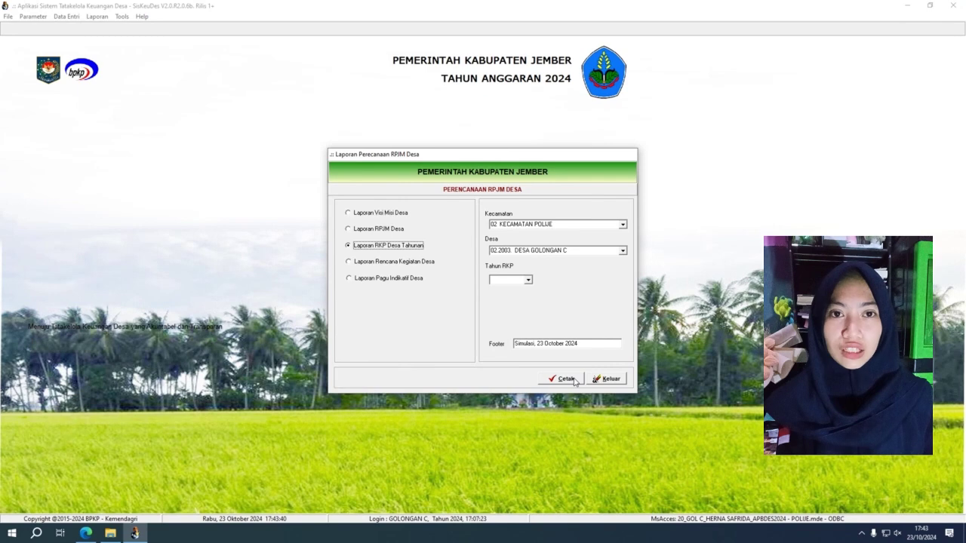
click(529, 280)
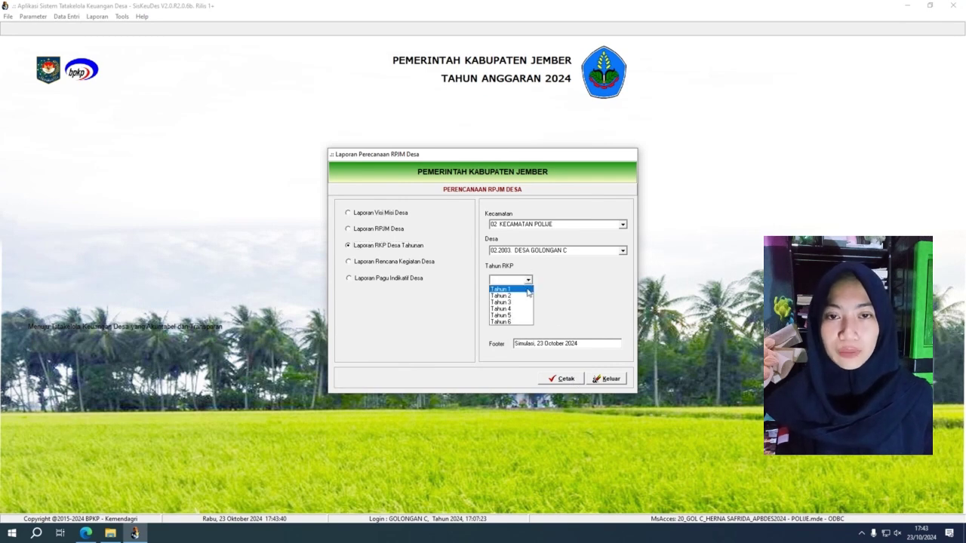
click(520, 290)
click(562, 382)
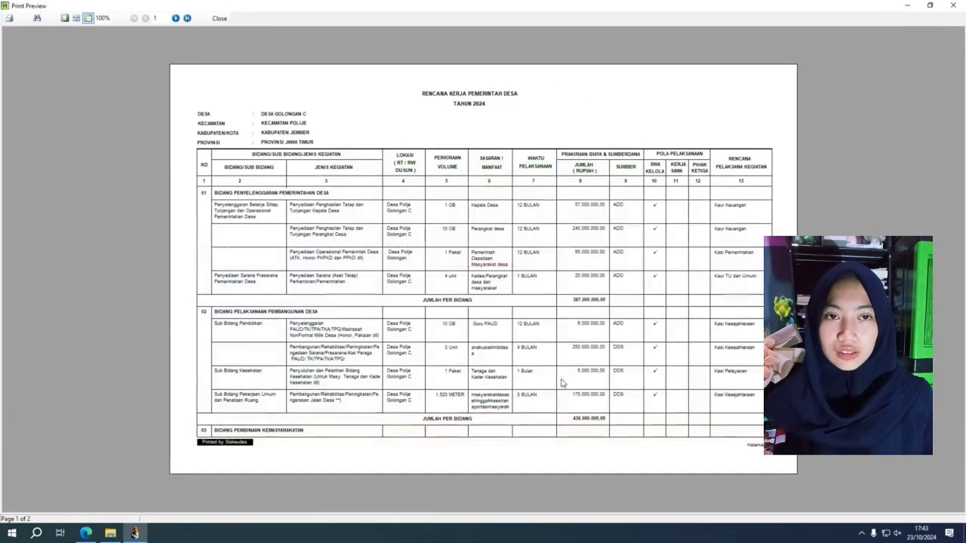
click(188, 18)
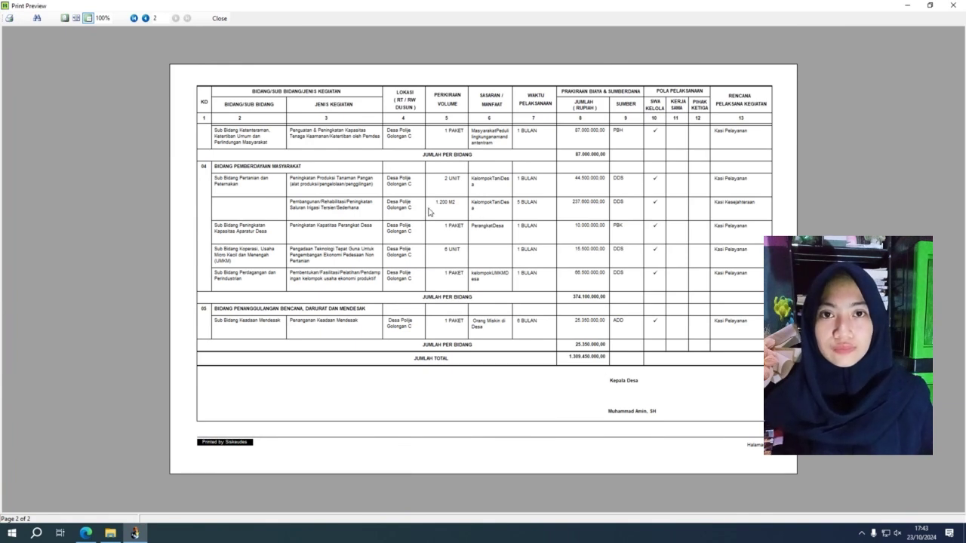
click(959, 6)
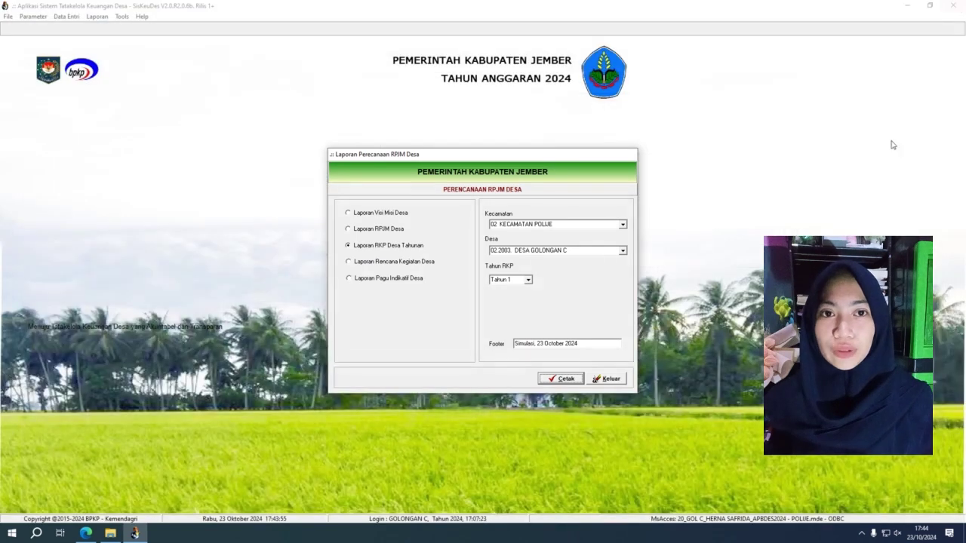
Try another RKP year, switch back to Tahun 1, and preview and close the report again.
click(528, 280)
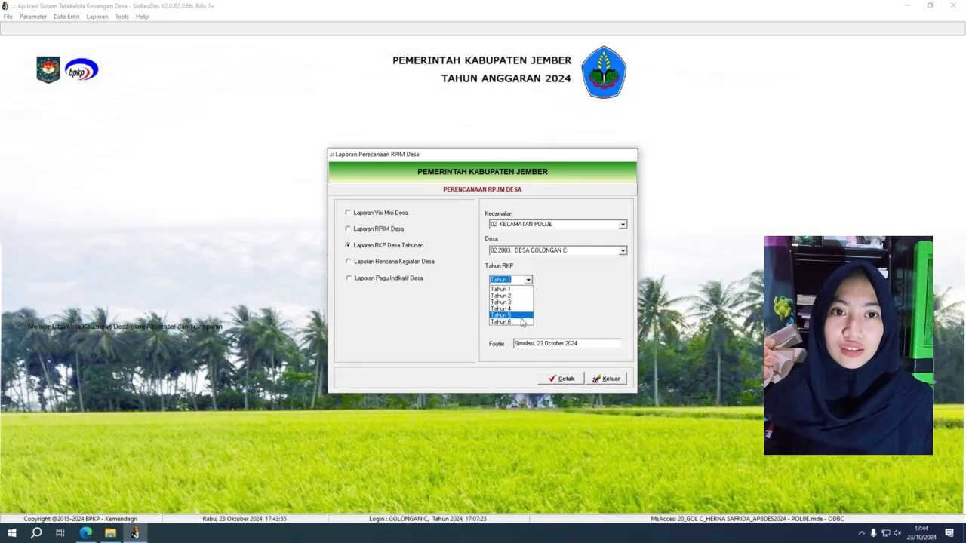
click(517, 296)
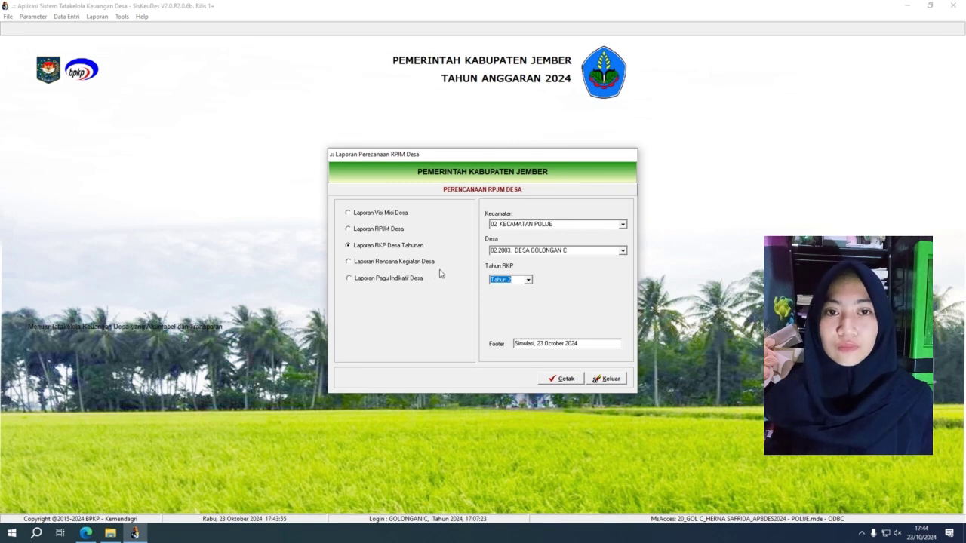
click(530, 286)
click(521, 289)
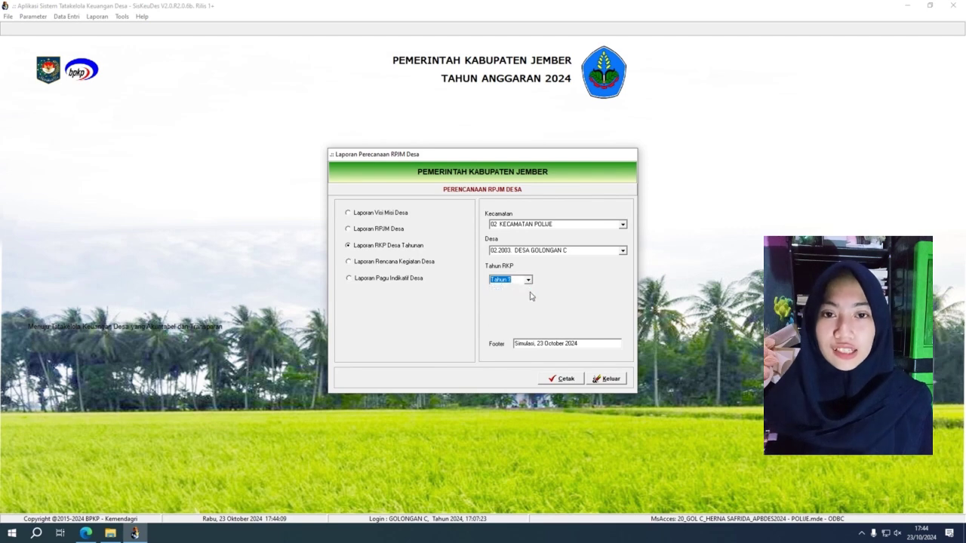
click(561, 380)
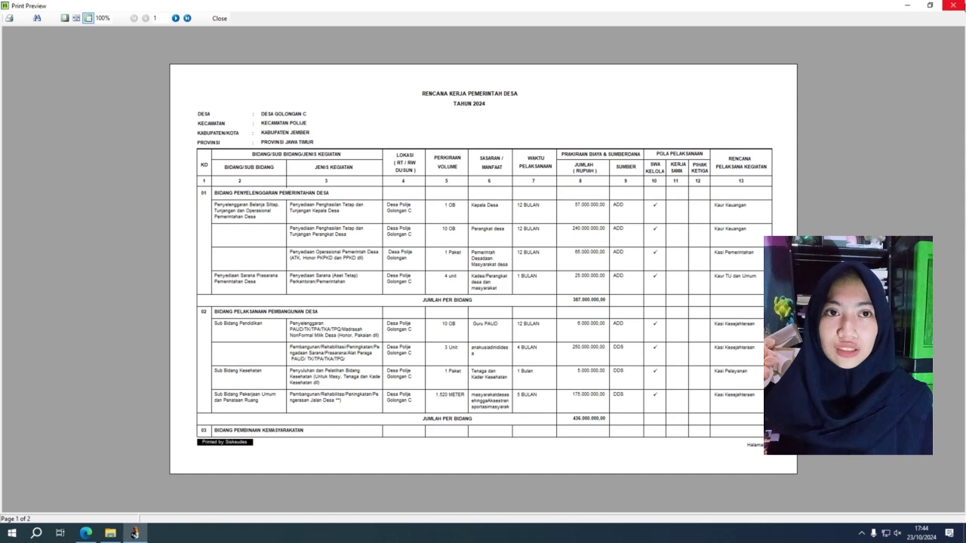
click(955, 5)
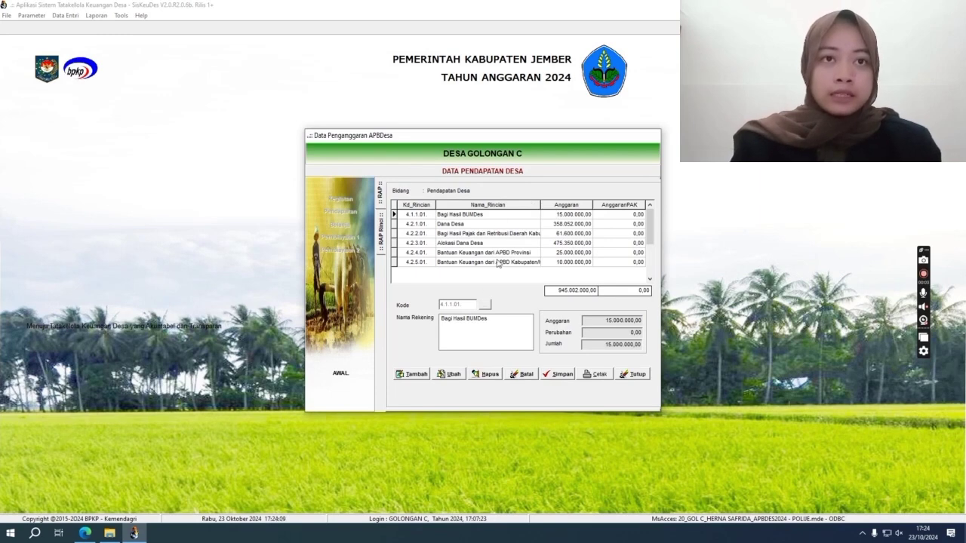
click(414, 374)
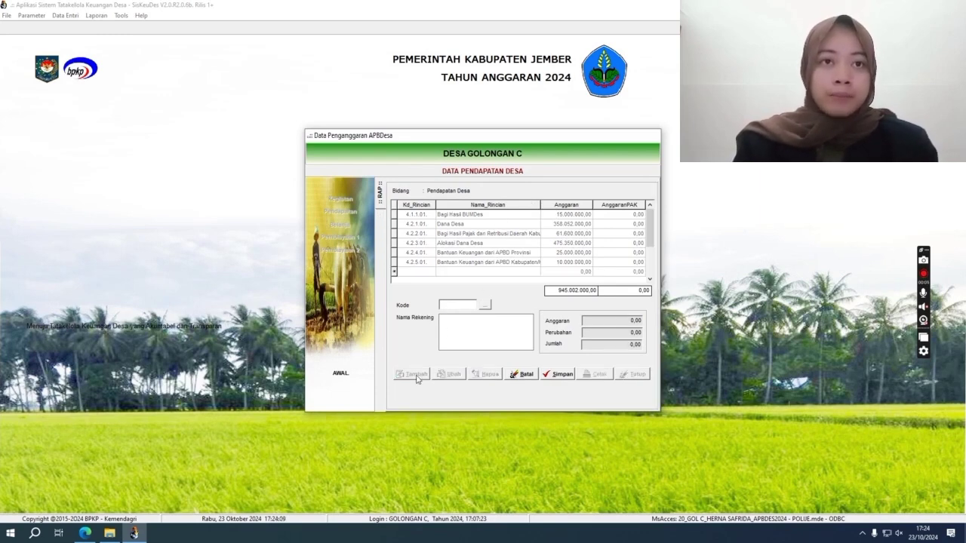
click(487, 306)
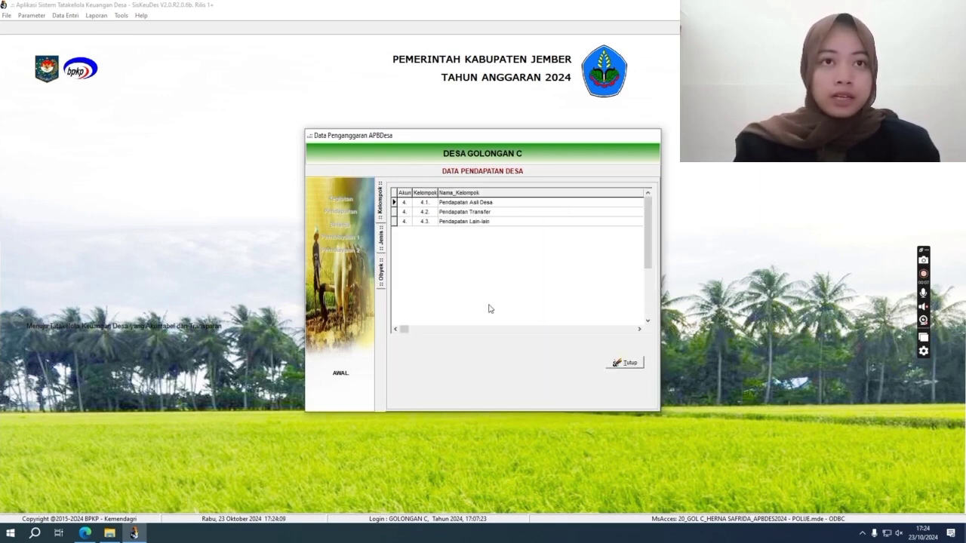
click(475, 202)
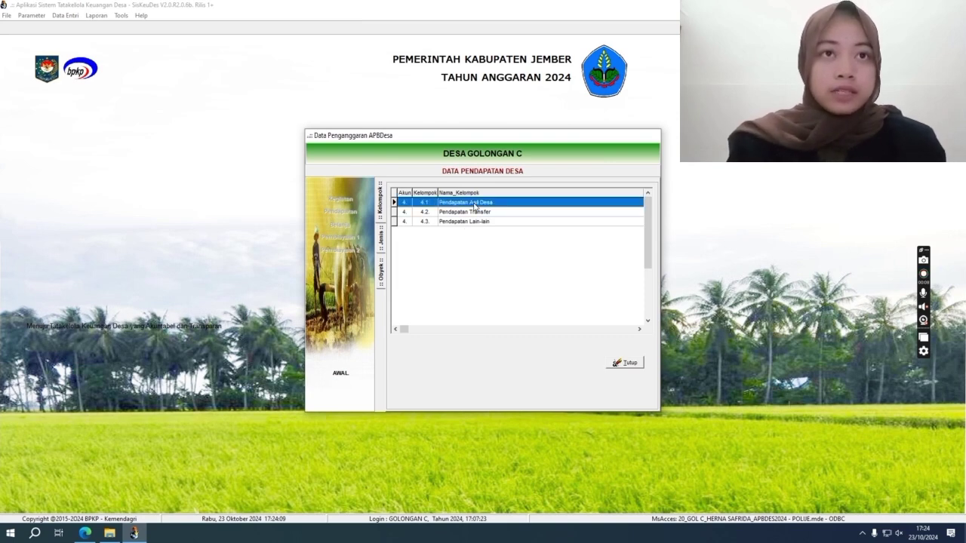
double_click(475, 204)
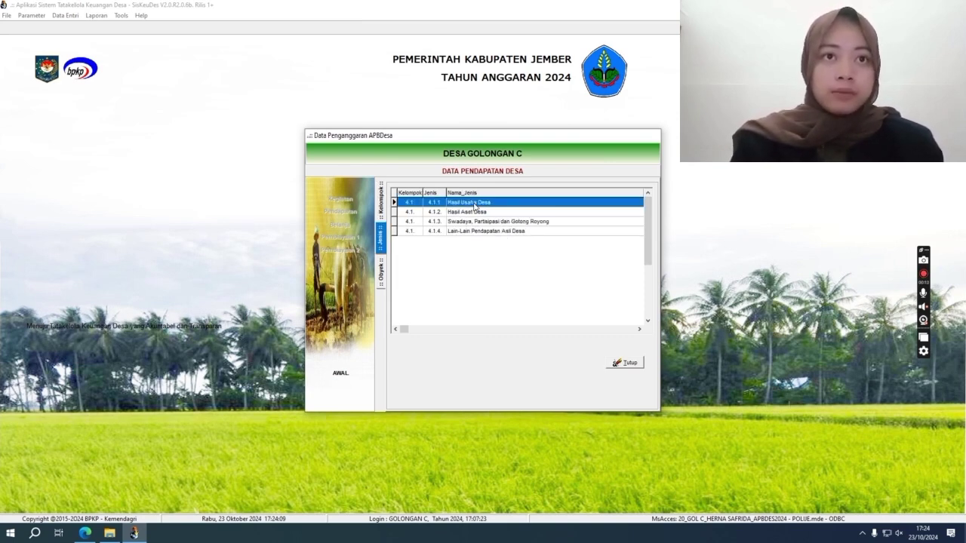
double_click(475, 202)
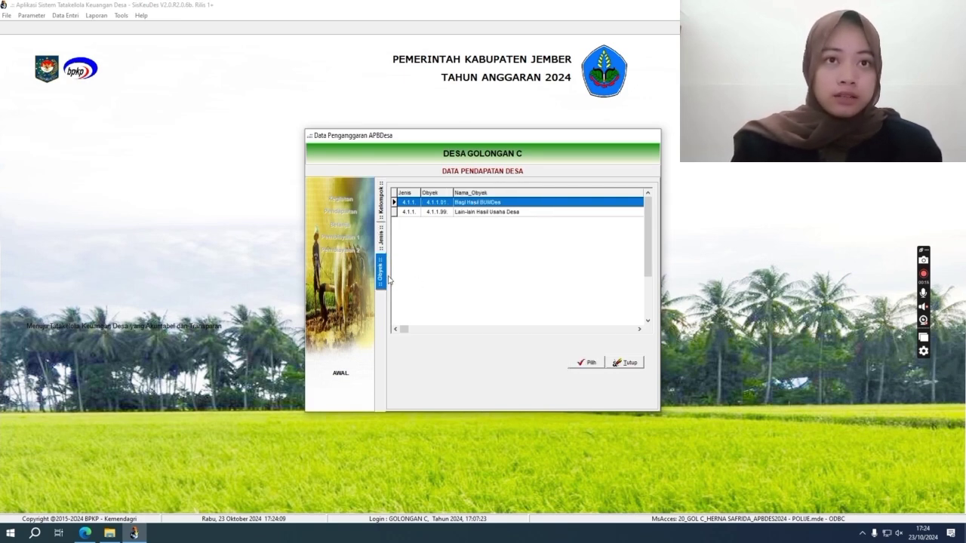
double_click(492, 202)
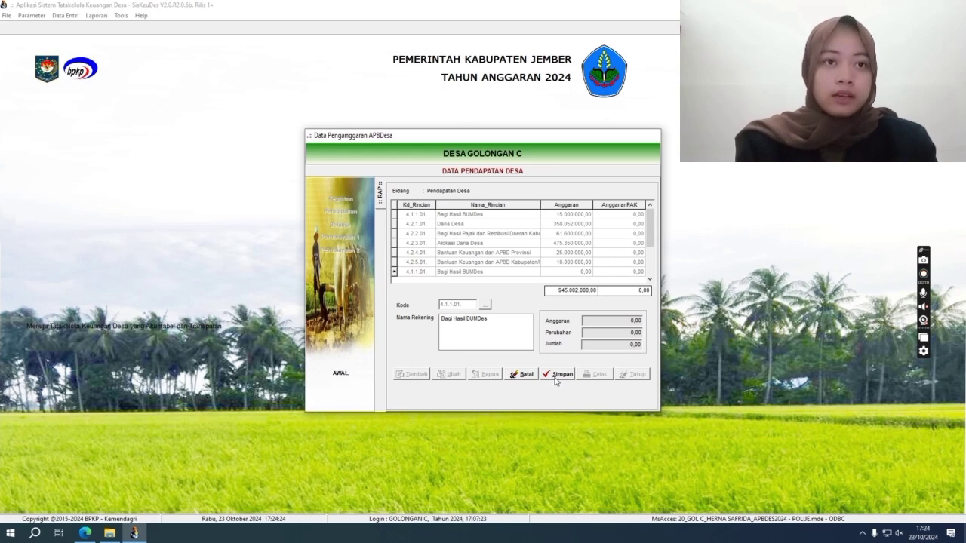
click(524, 374)
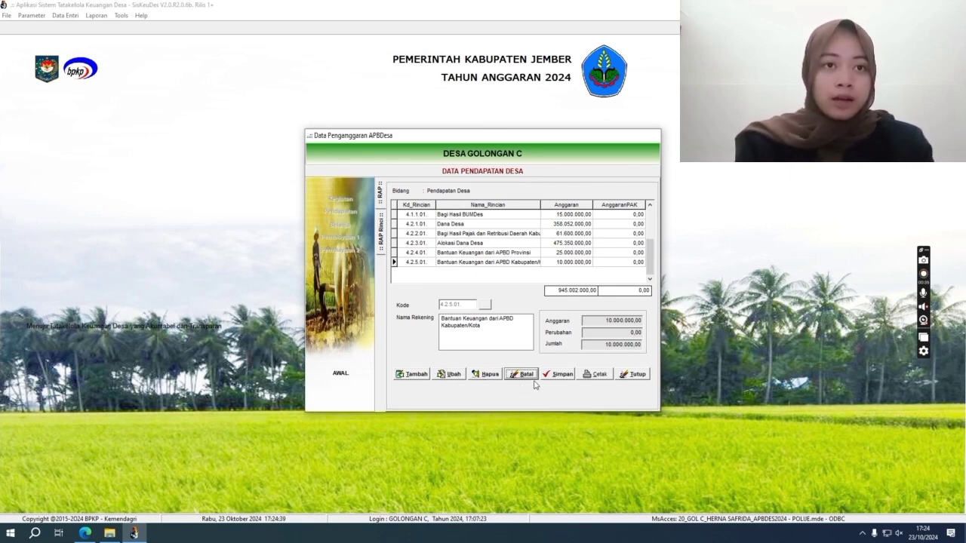
Start a Bagi Hasil BUMDes detail entry funded by Dana Desa (Dropping APBN), cancel it, and close the income data.
double_click(448, 218)
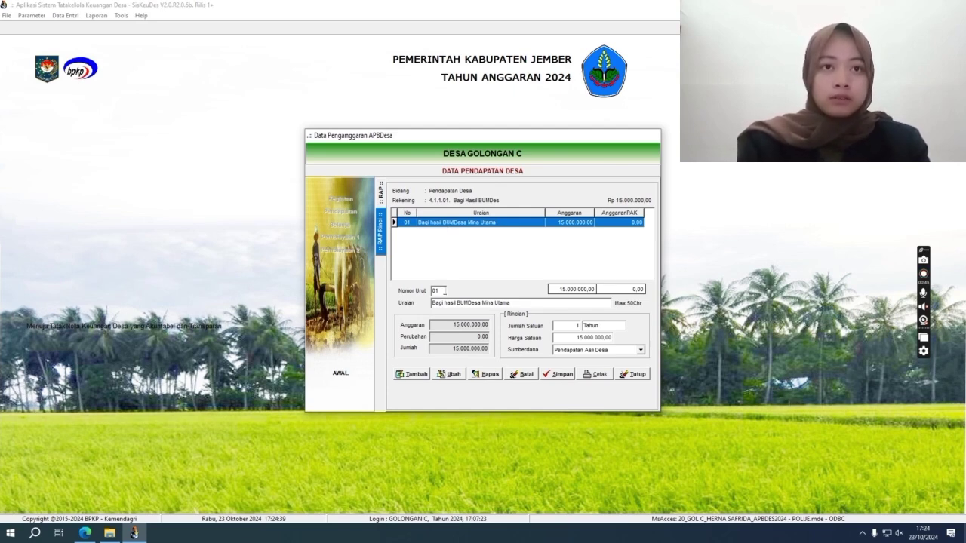
click(419, 375)
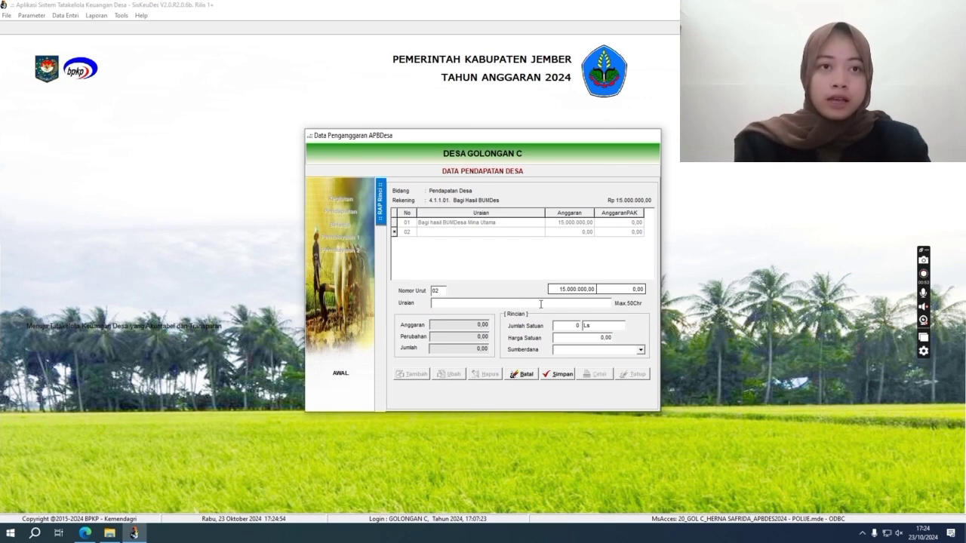
click(564, 327)
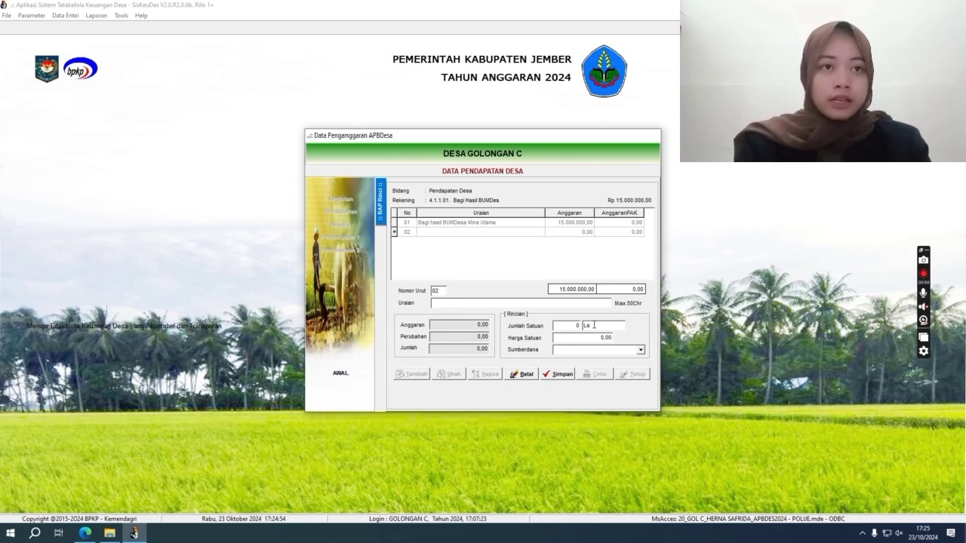
click(603, 338)
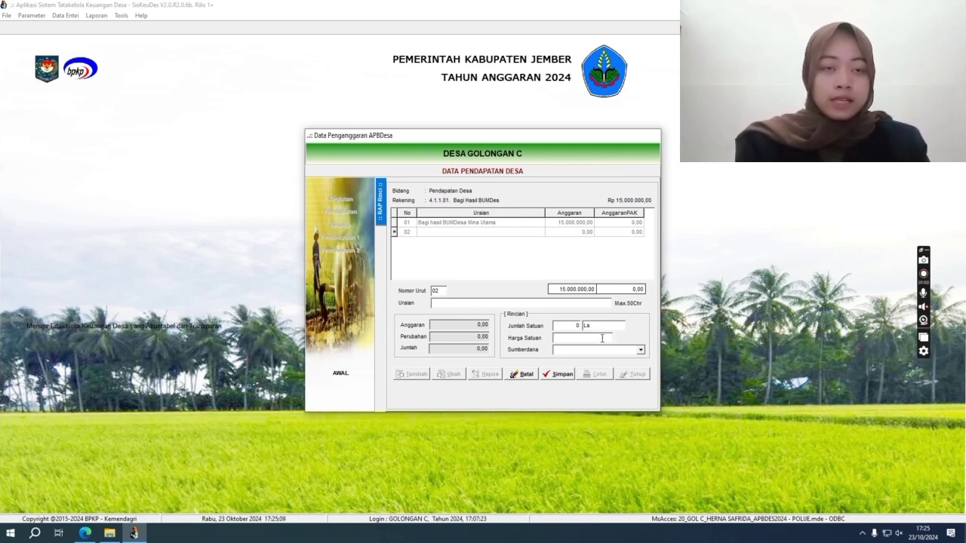
click(641, 351)
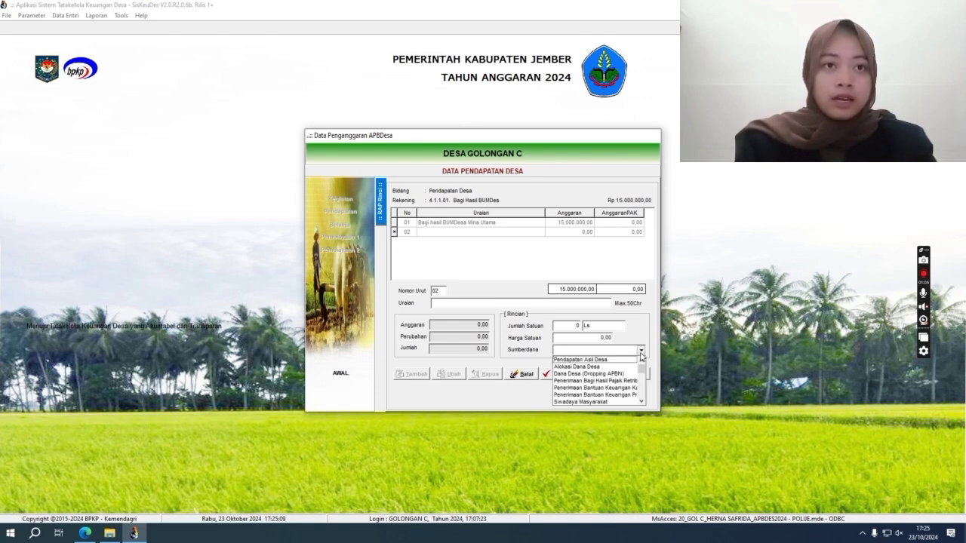
click(609, 374)
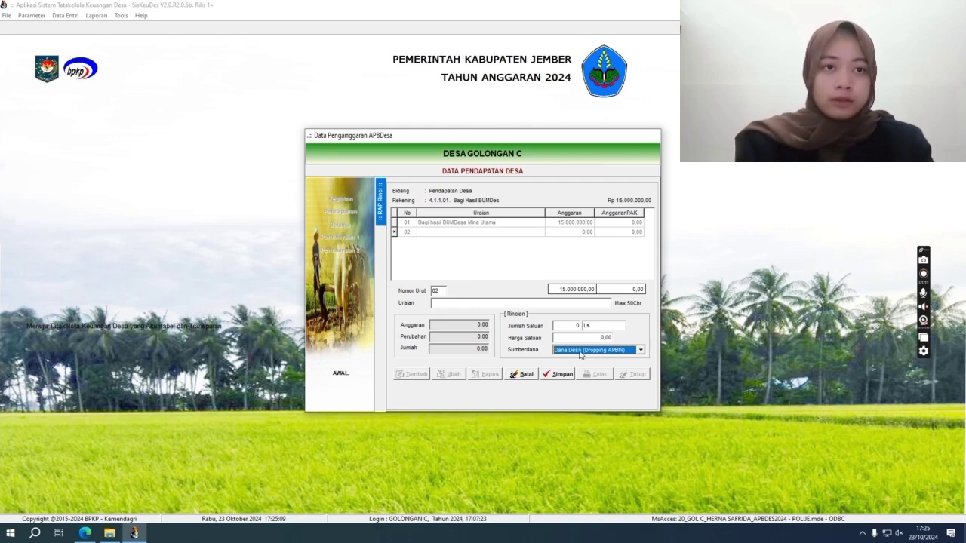
click(528, 375)
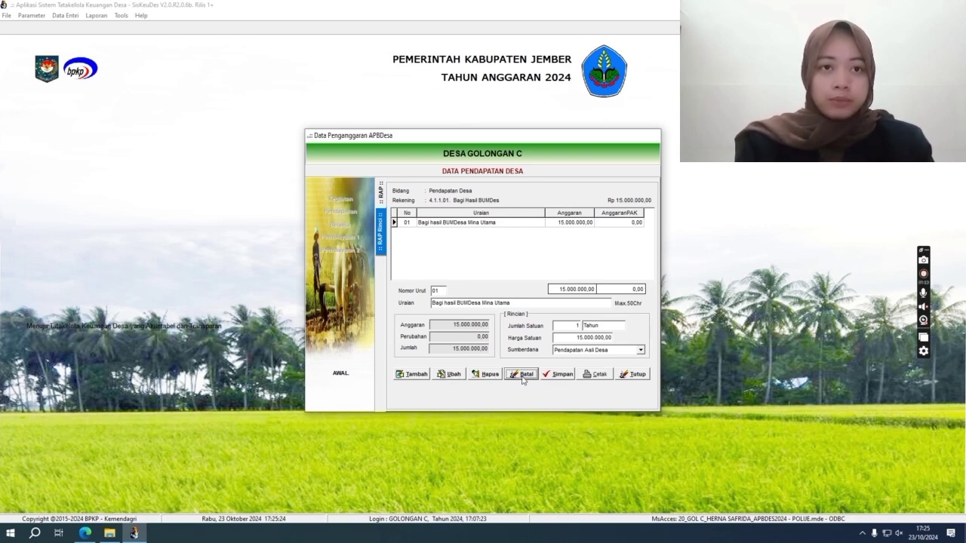
click(638, 375)
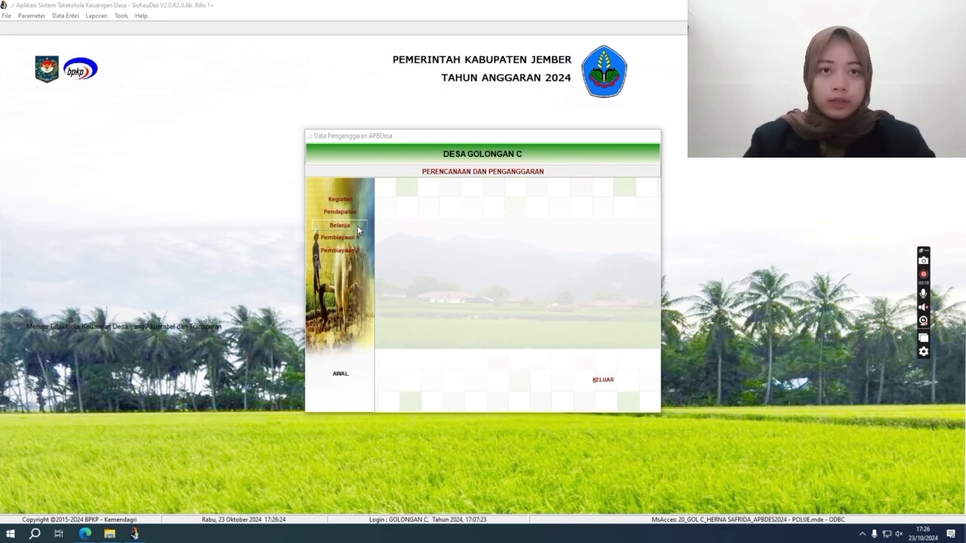
In Belanja, drill through Bidang Penyelenggaraan Pemerintahan Desa to the Kepala Desa salary activity's package.
click(341, 226)
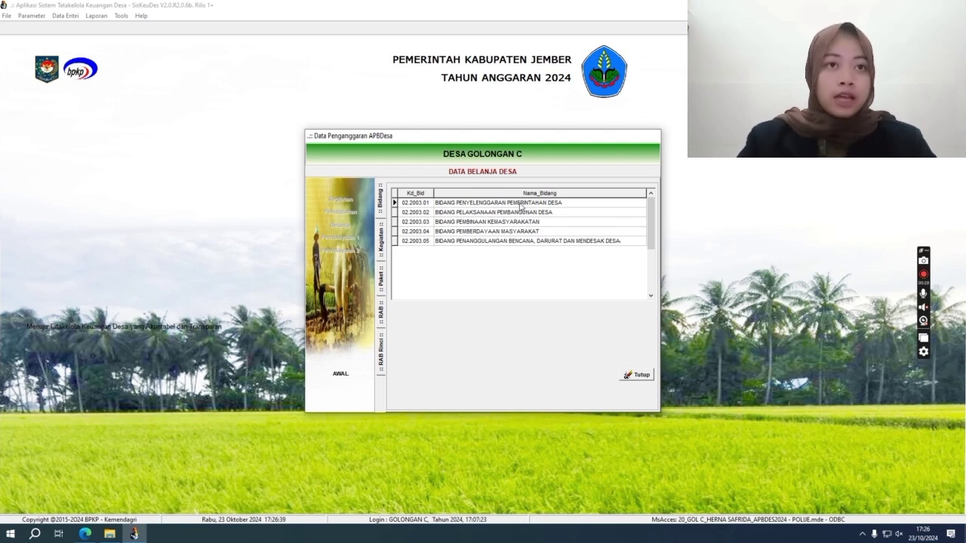
double_click(520, 203)
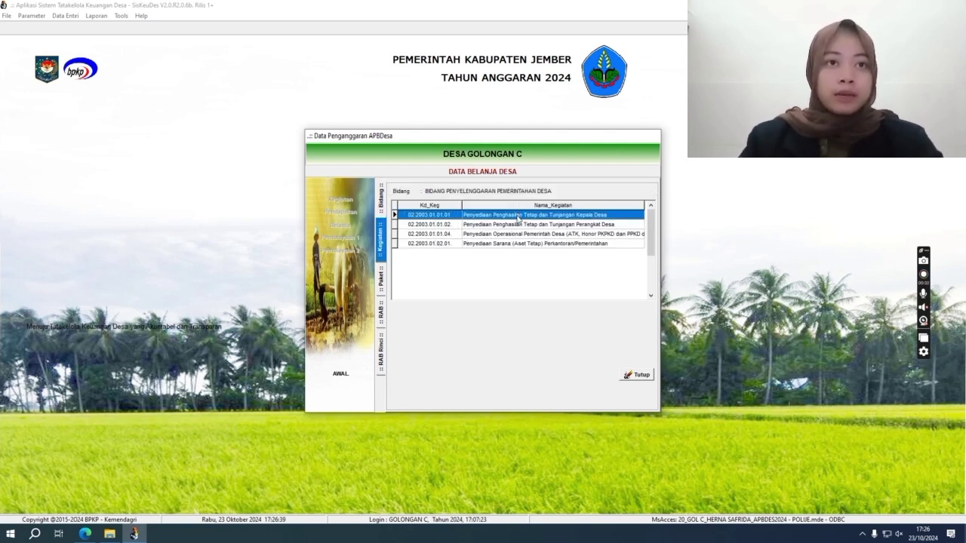
double_click(518, 215)
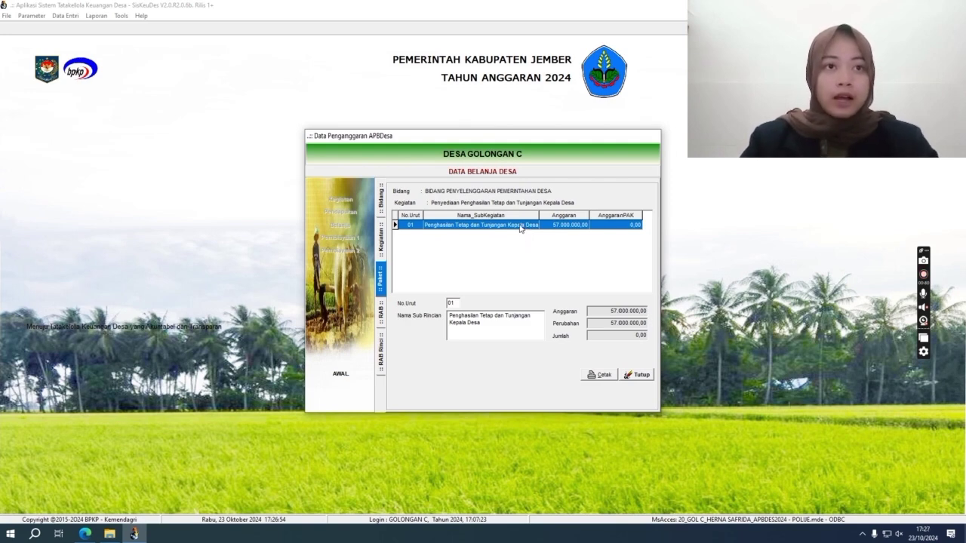
double_click(520, 225)
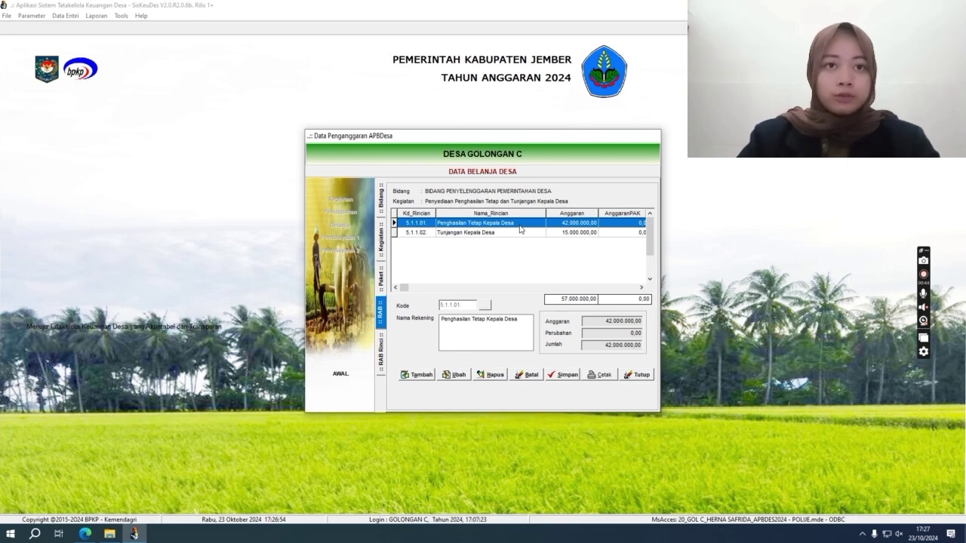
Begin a third expense line with account Penghasilan Tetap Kepala Desa, then discard it.
click(421, 375)
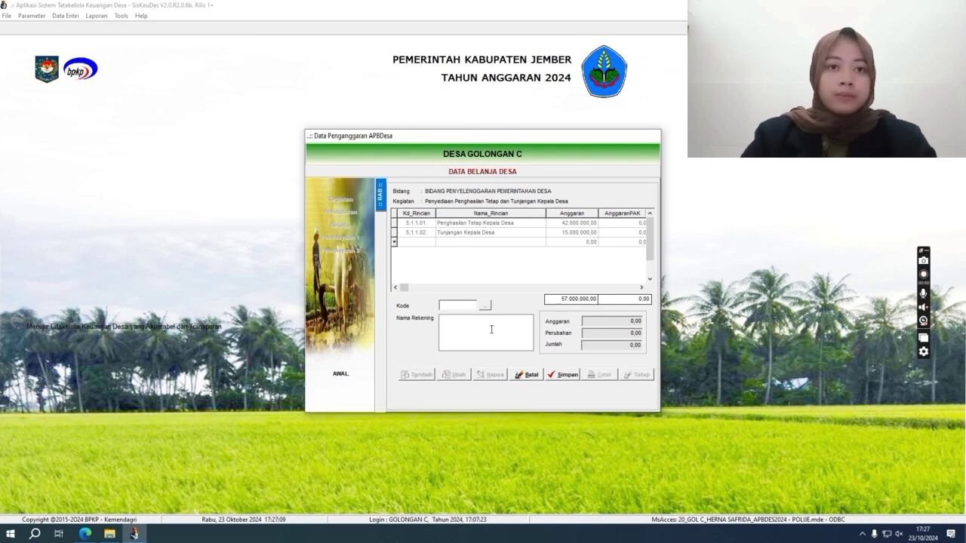
click(486, 306)
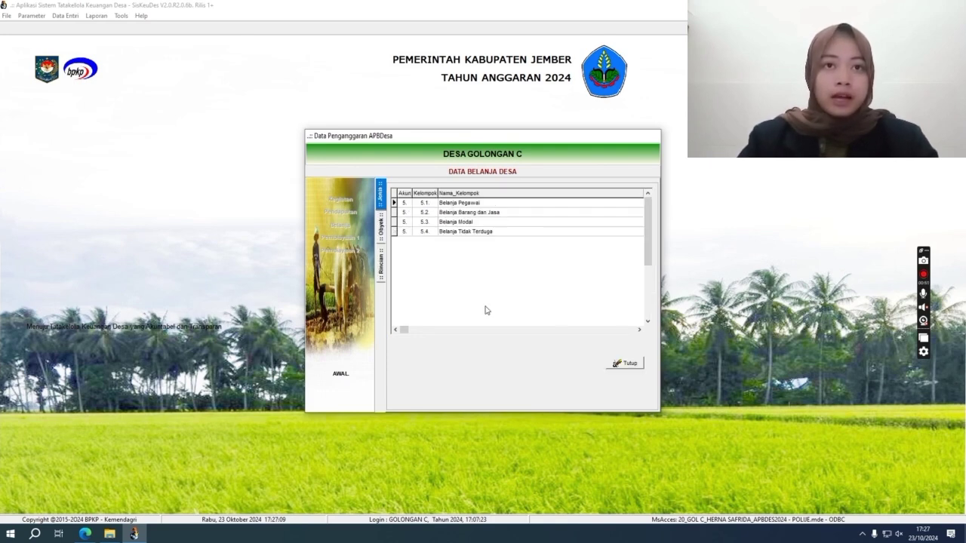
double_click(488, 206)
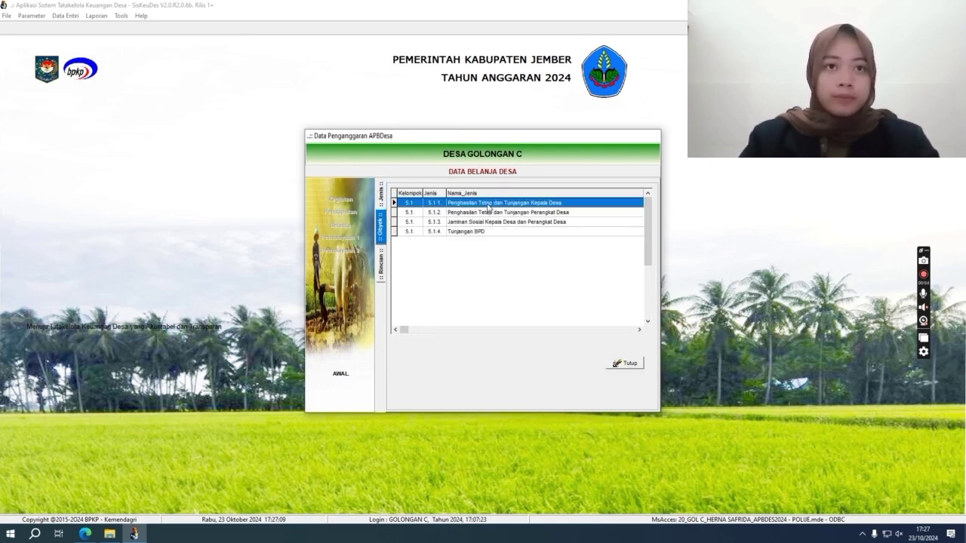
double_click(487, 203)
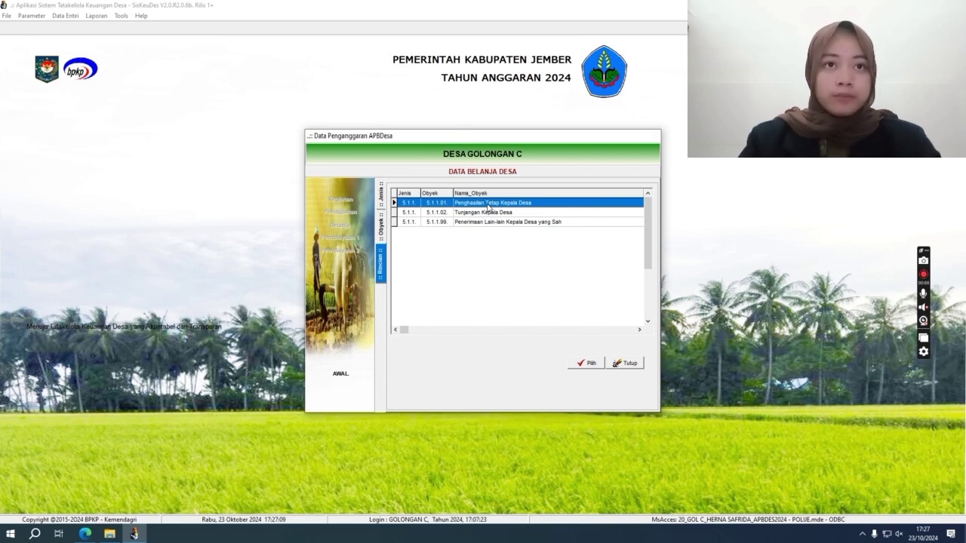
double_click(489, 204)
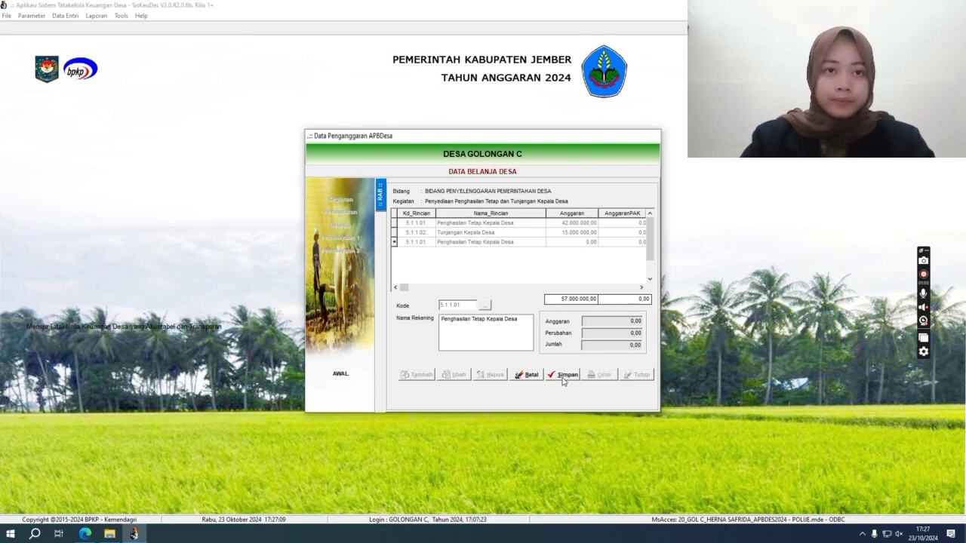
click(519, 376)
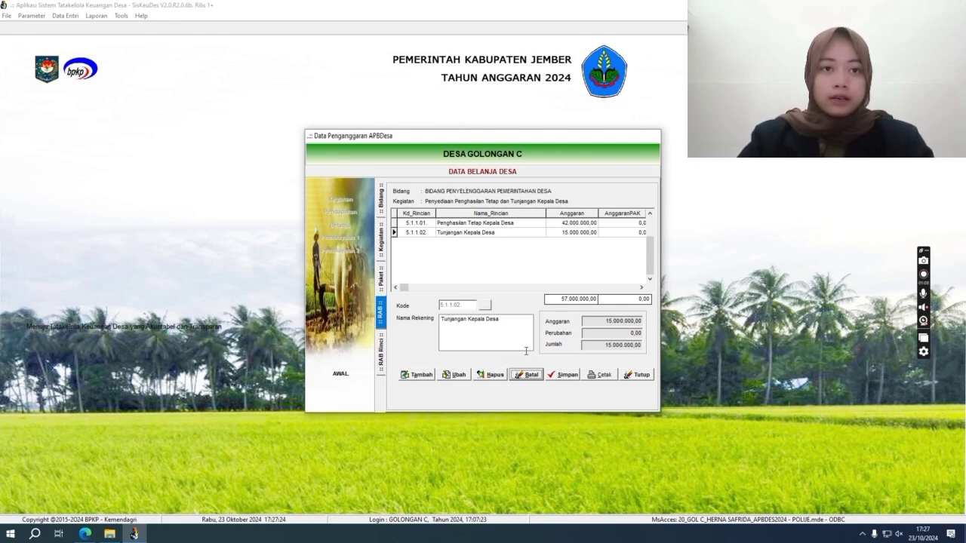
Open the 5.1.1.01 salary breakdown and start, then cancel, a new detail line.
double_click(478, 224)
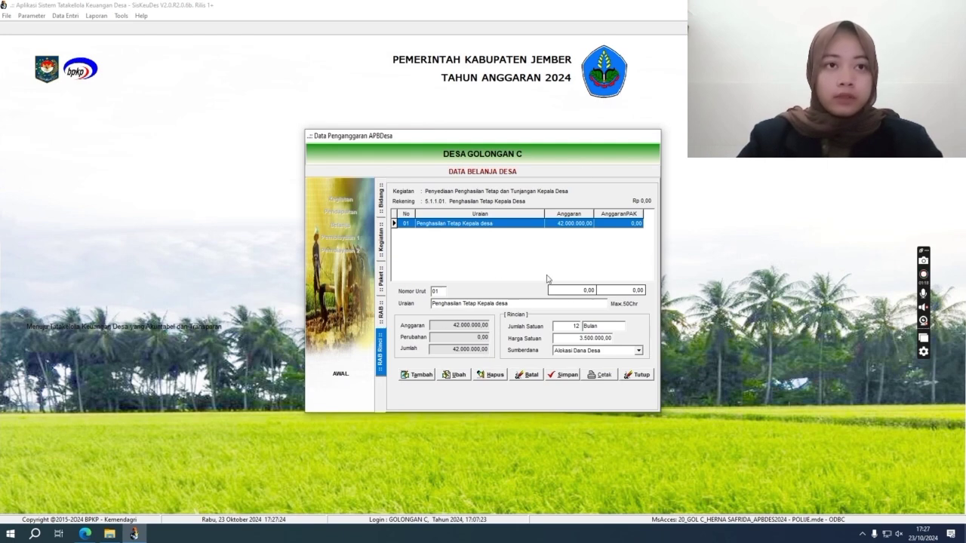
click(420, 375)
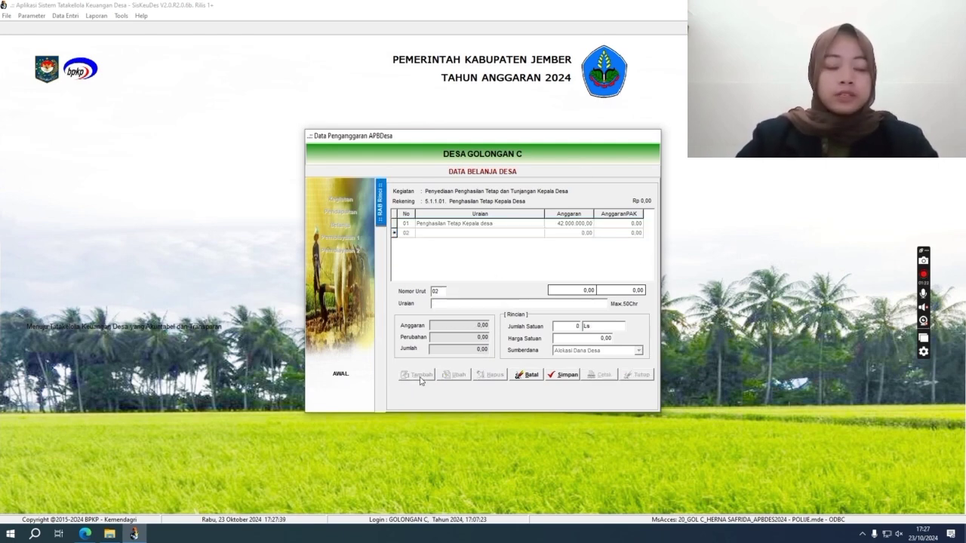
click(578, 327)
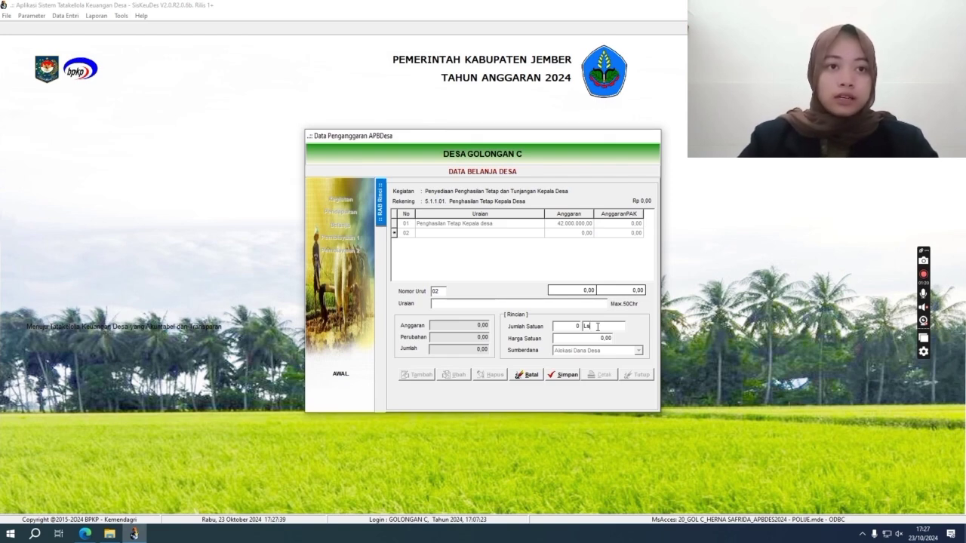
click(597, 339)
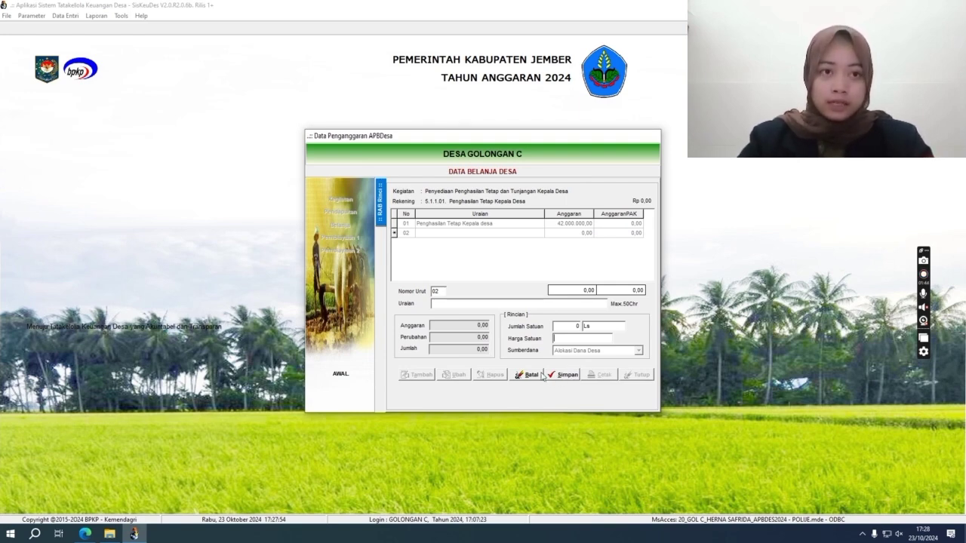
click(537, 375)
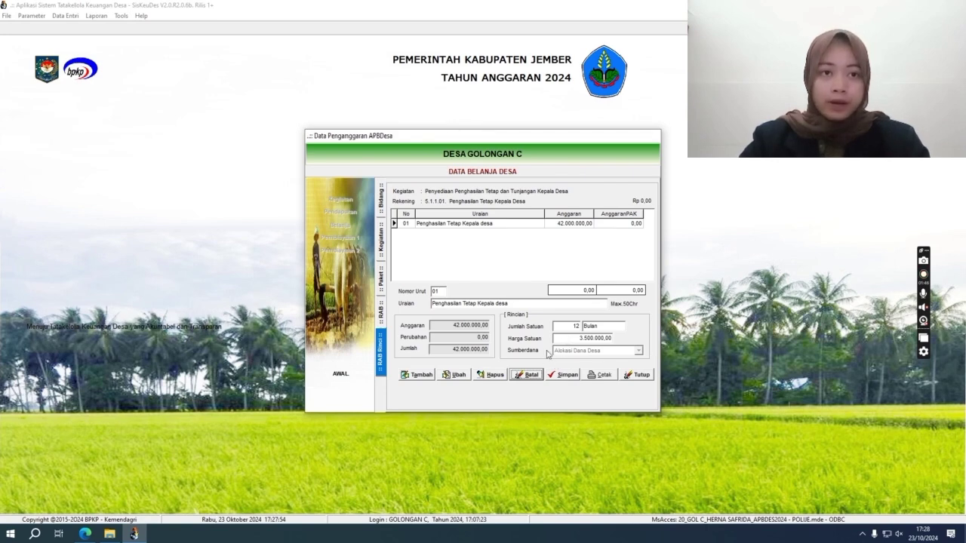
Re-save detail row 01 unchanged at 12 Bulan × 3.500.000,00 and close the expense form.
click(455, 375)
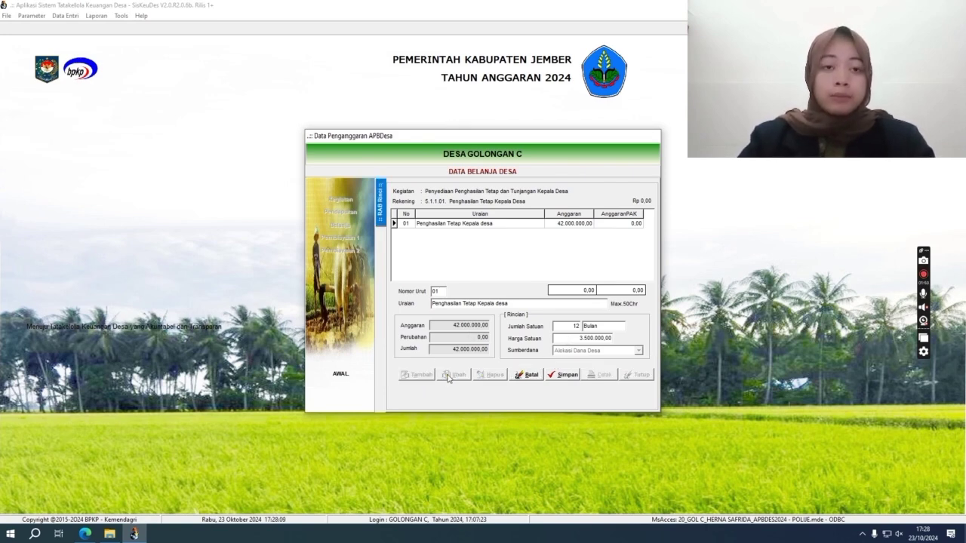
click(558, 375)
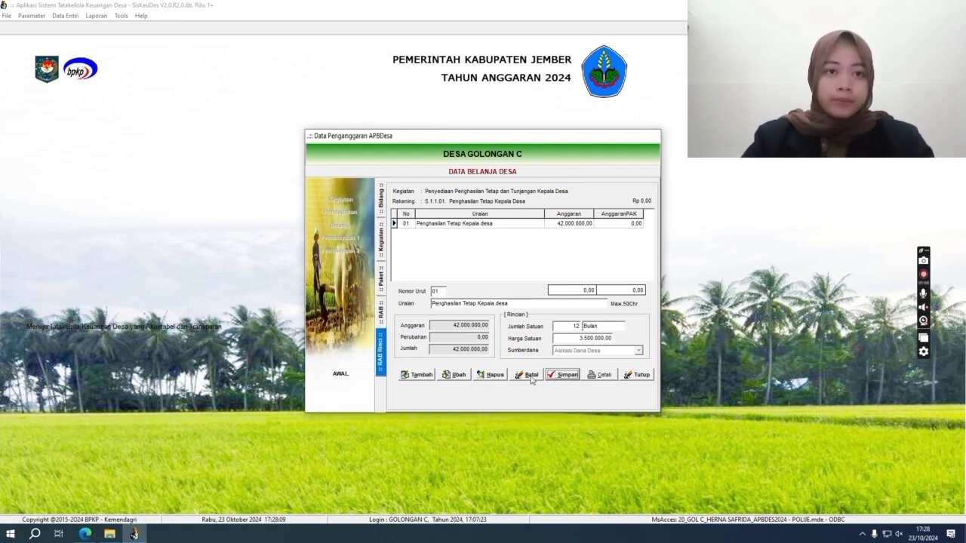
click(632, 380)
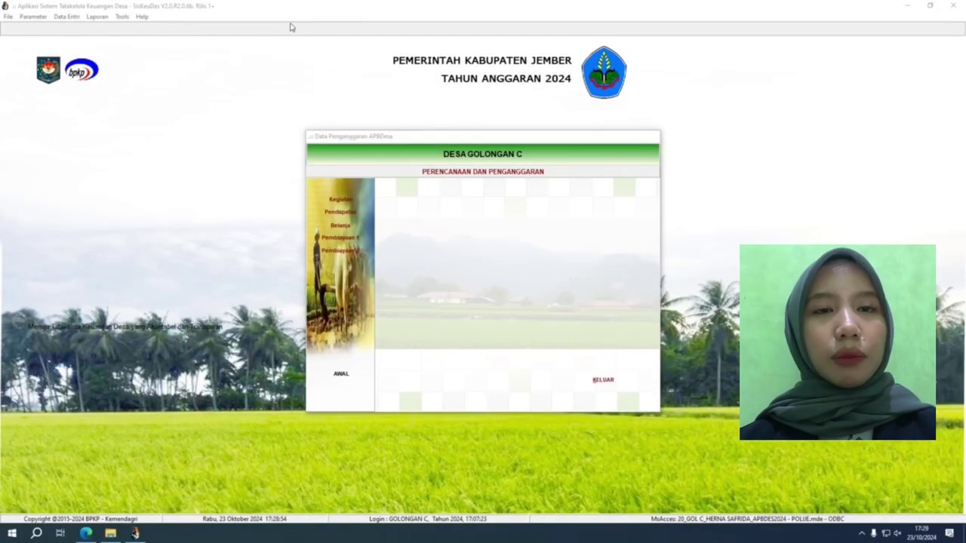
In Pembiayaan 1, cancel a duplicate SiLPA Tahun Sebelumnya account, then open the existing row's details.
click(363, 242)
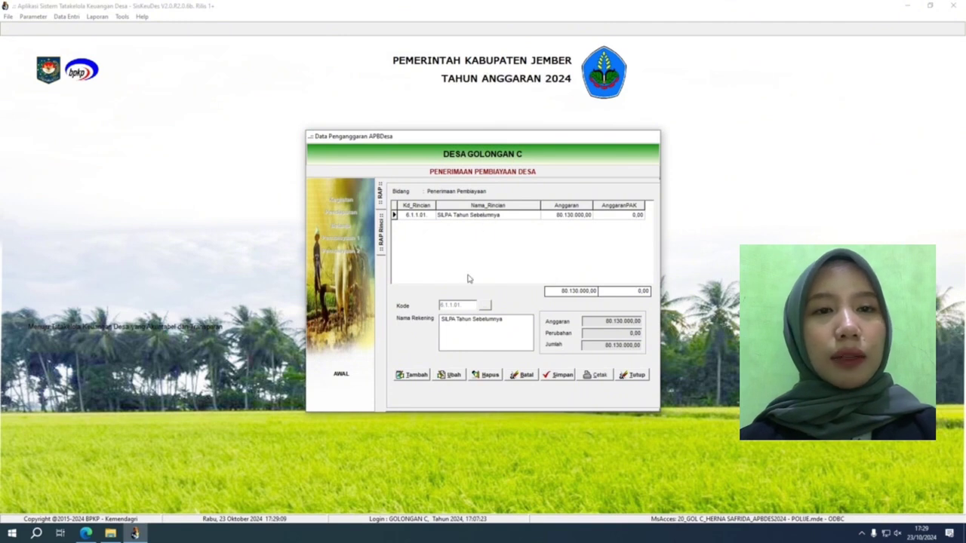
click(412, 376)
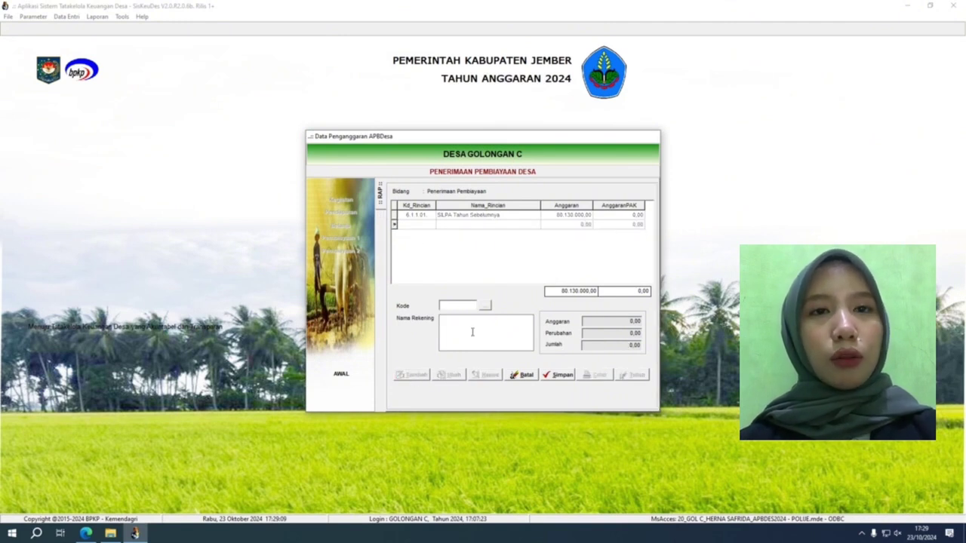
click(486, 308)
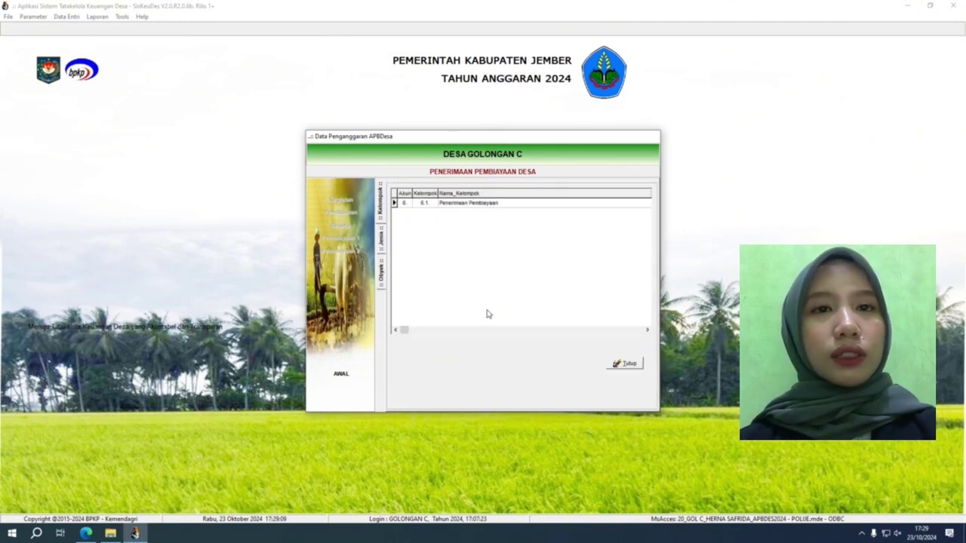
double_click(471, 203)
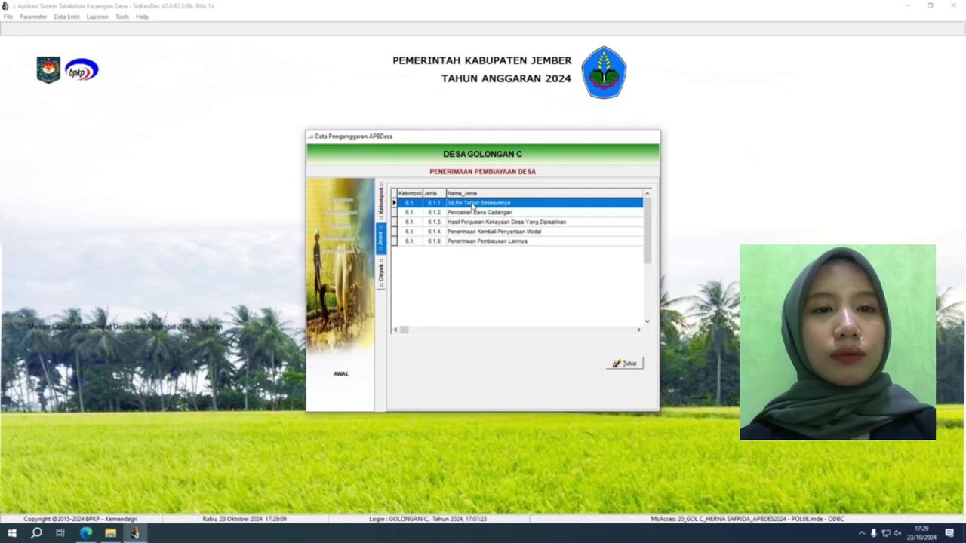
double_click(472, 204)
double_click(473, 204)
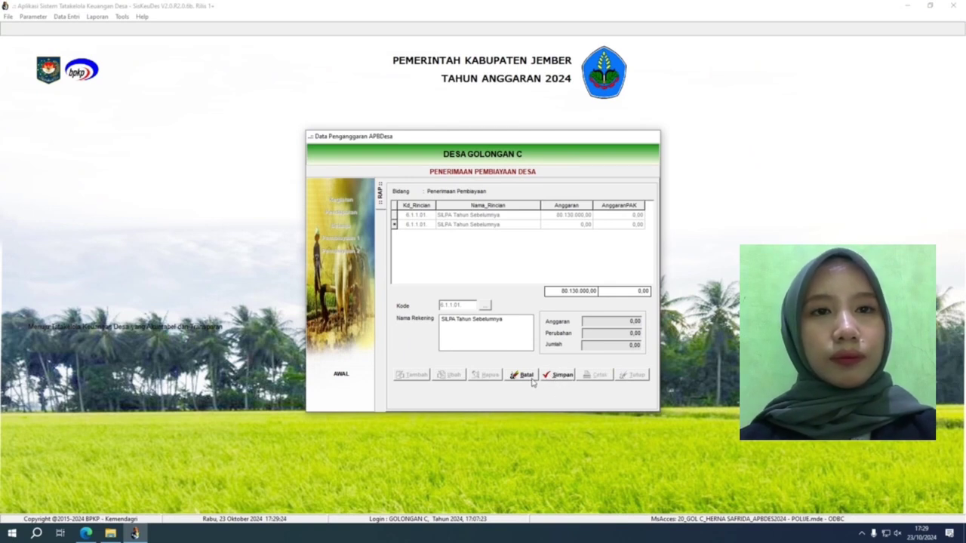
click(531, 379)
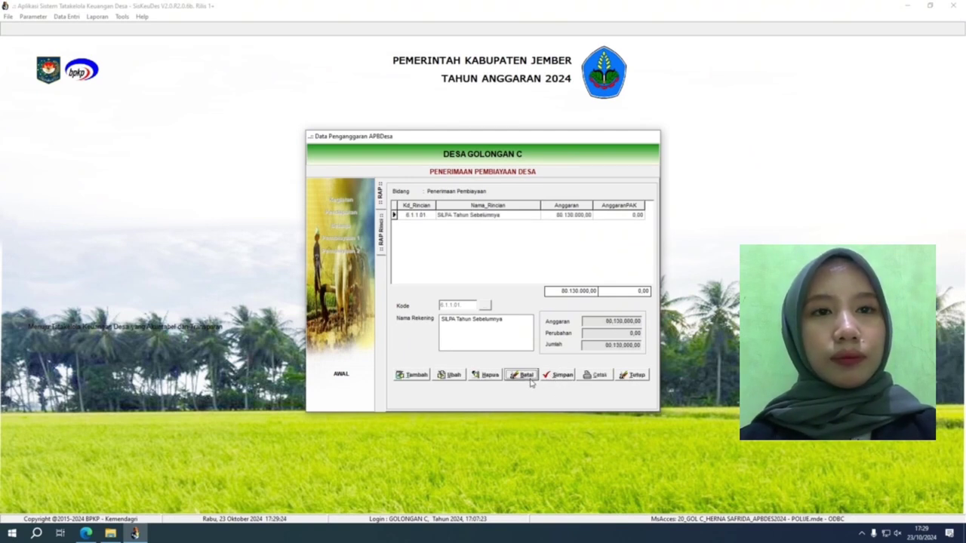
double_click(503, 220)
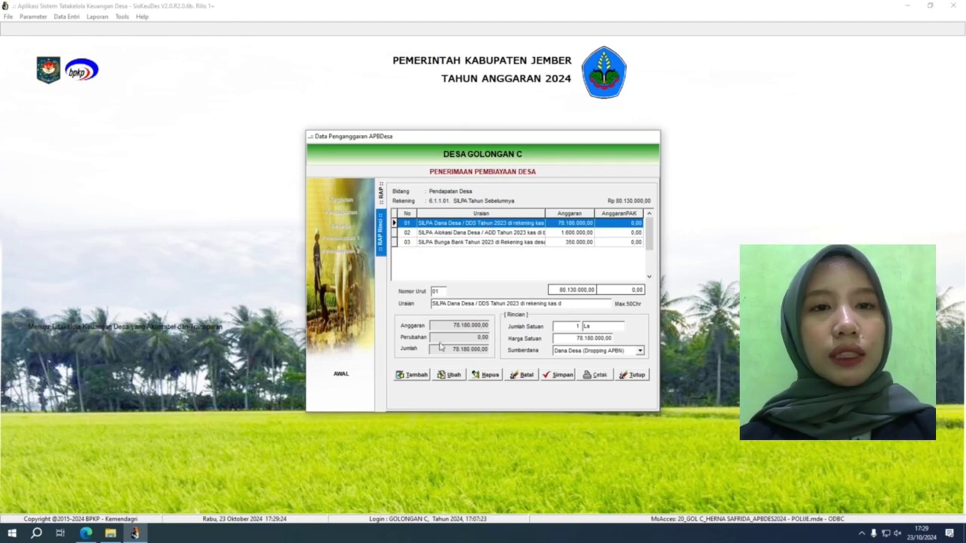
Start a new SILPA detail line funded by Dana Desa (Dropping APBN), then cancel it.
click(414, 375)
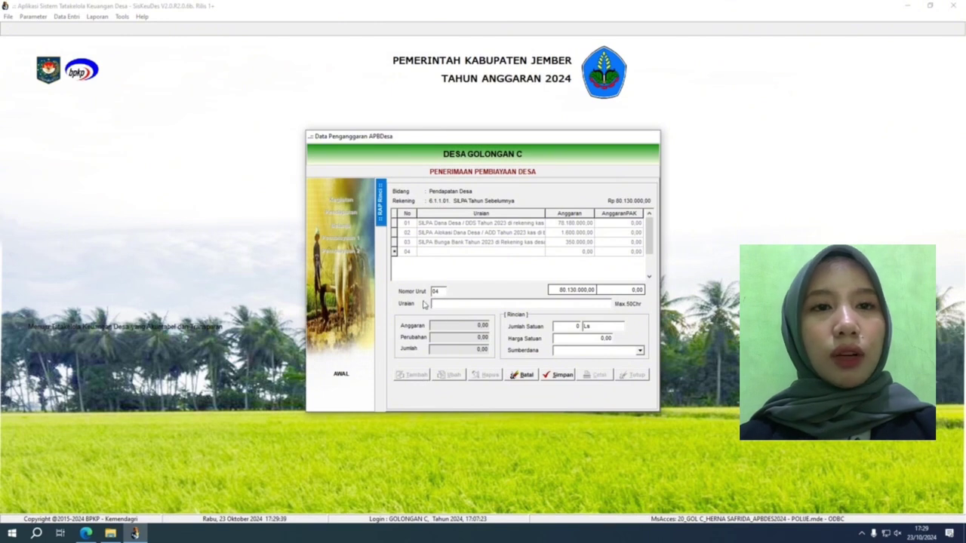
click(568, 327)
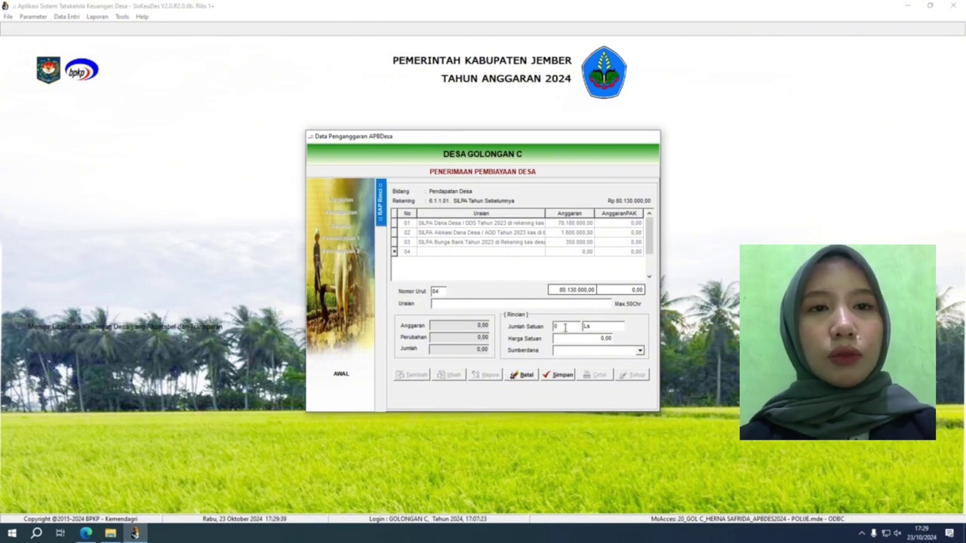
click(592, 328)
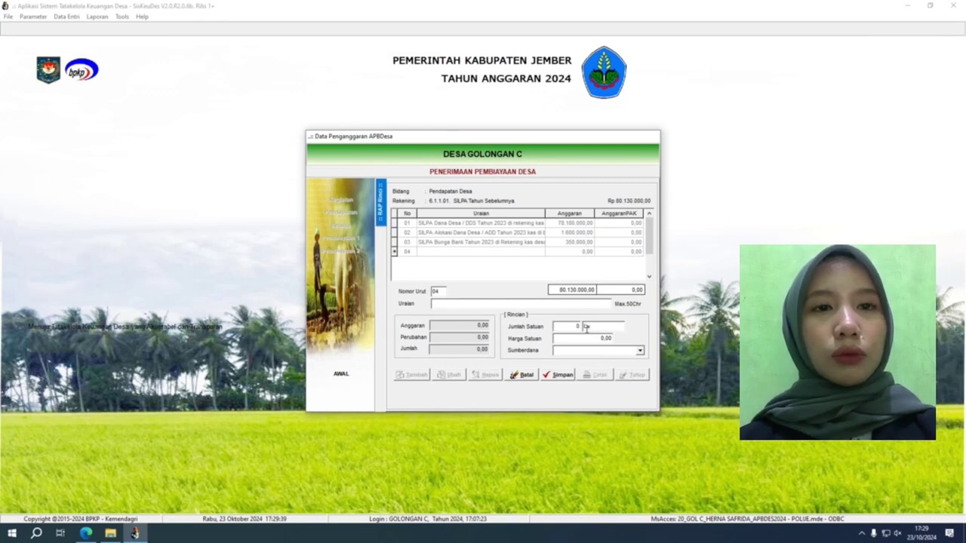
click(595, 341)
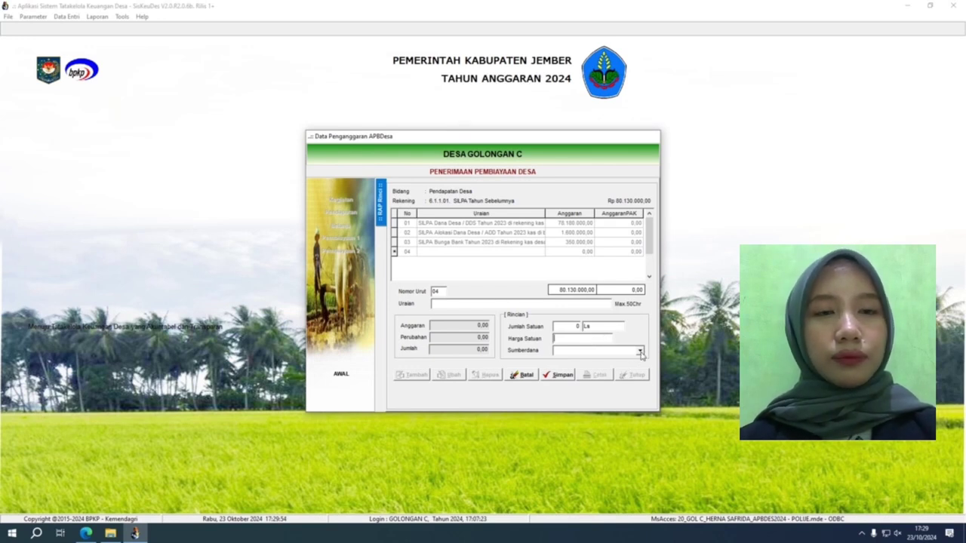
click(640, 350)
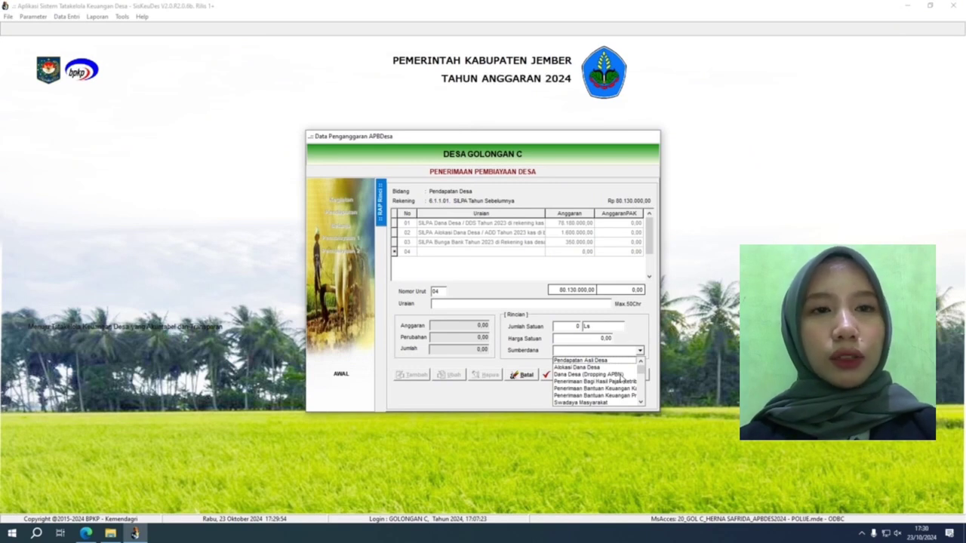
click(620, 375)
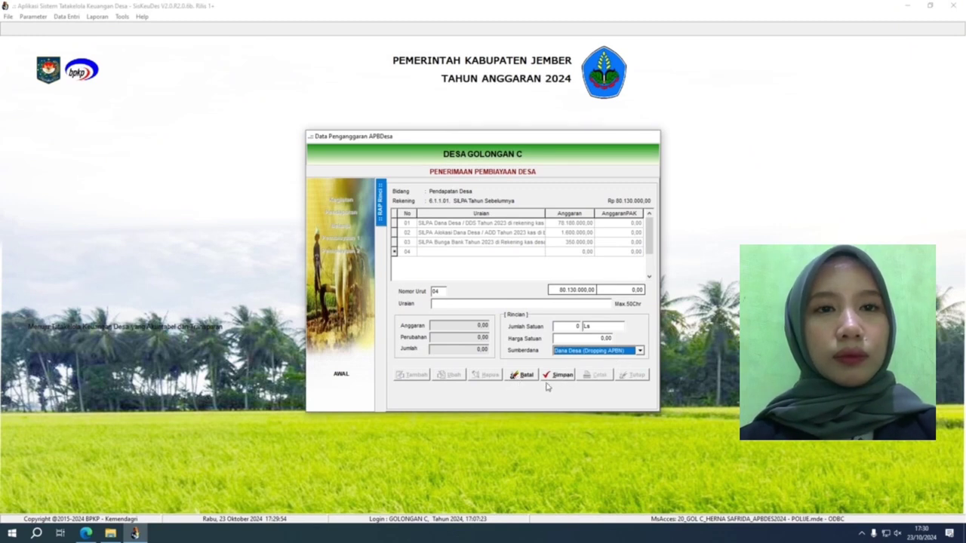
click(514, 380)
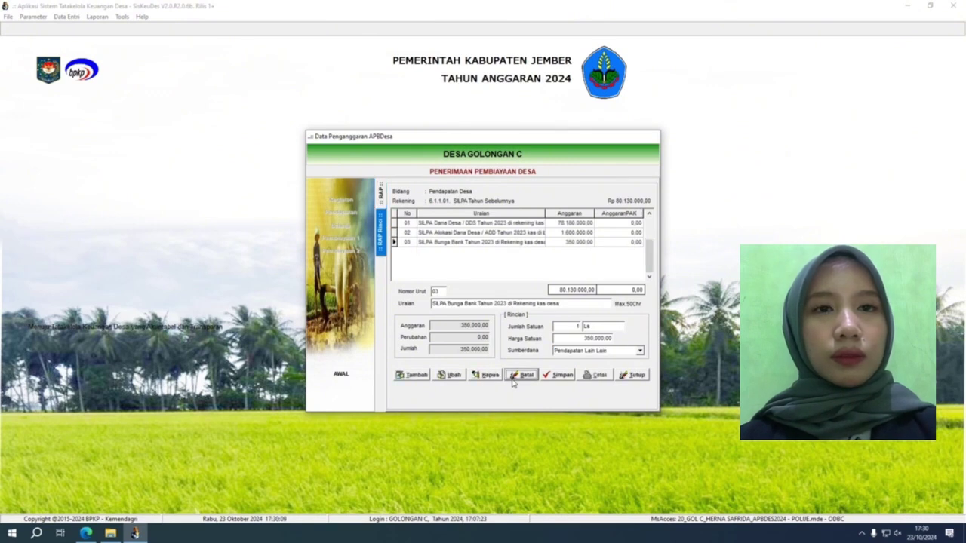
Review the Dana Desa, Alokasi Dana Desa and Bunga Bank lines, re-save Bunga Bank, and close.
click(532, 225)
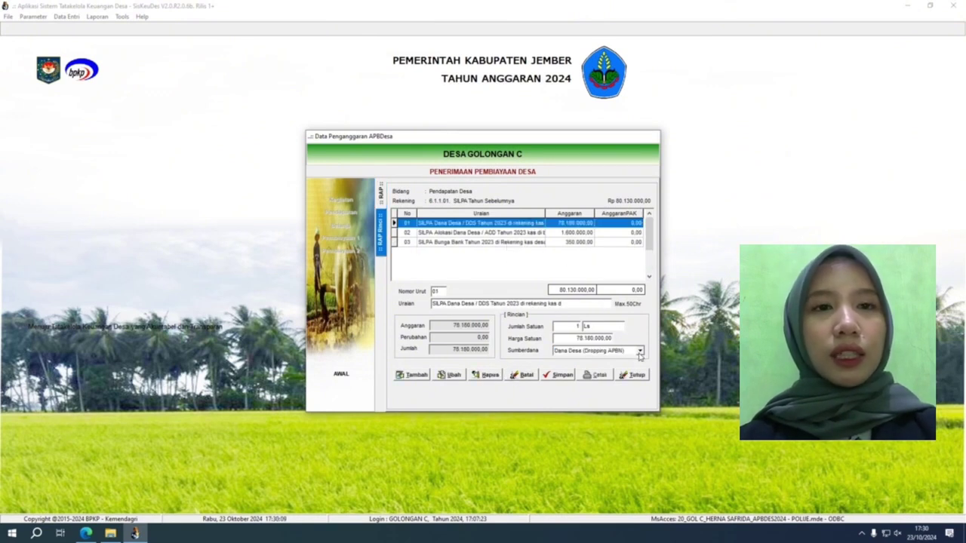
click(504, 234)
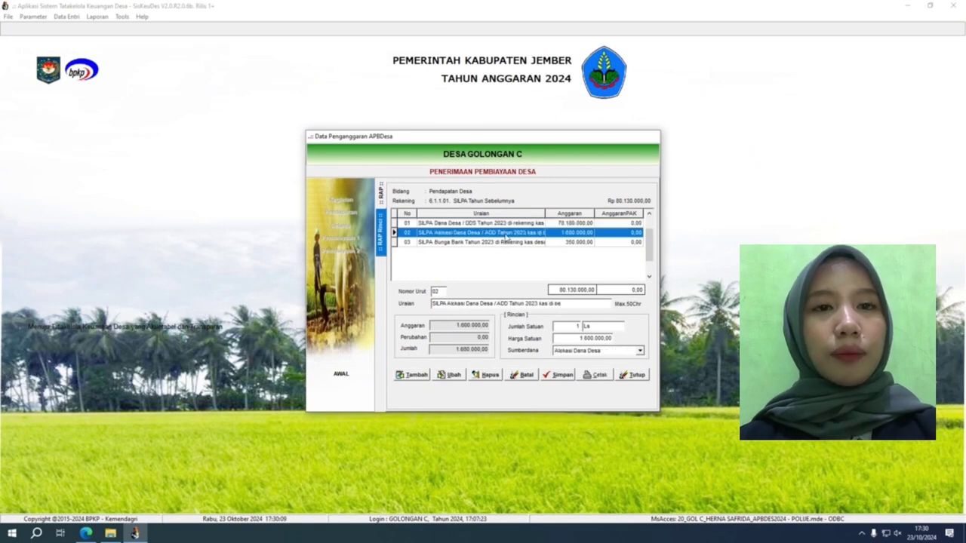
click(508, 242)
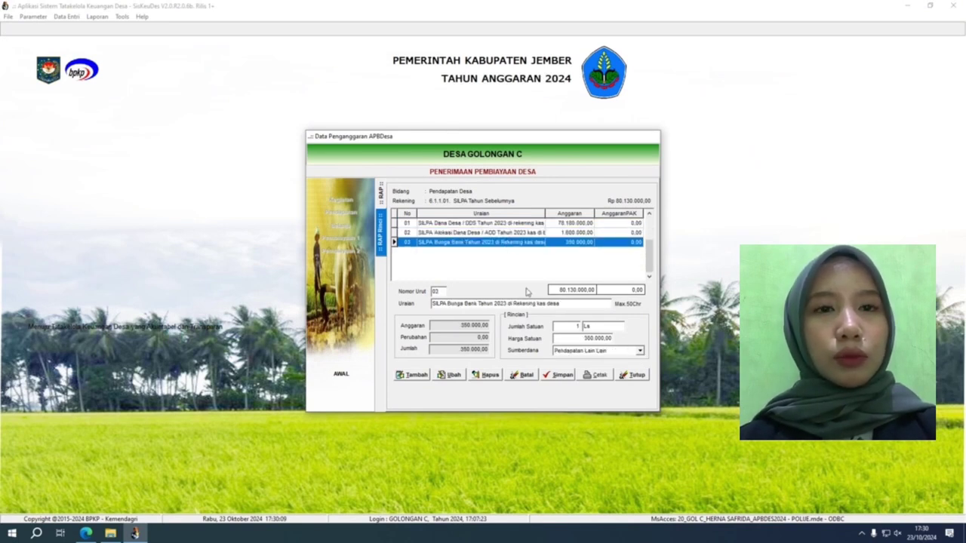
click(454, 377)
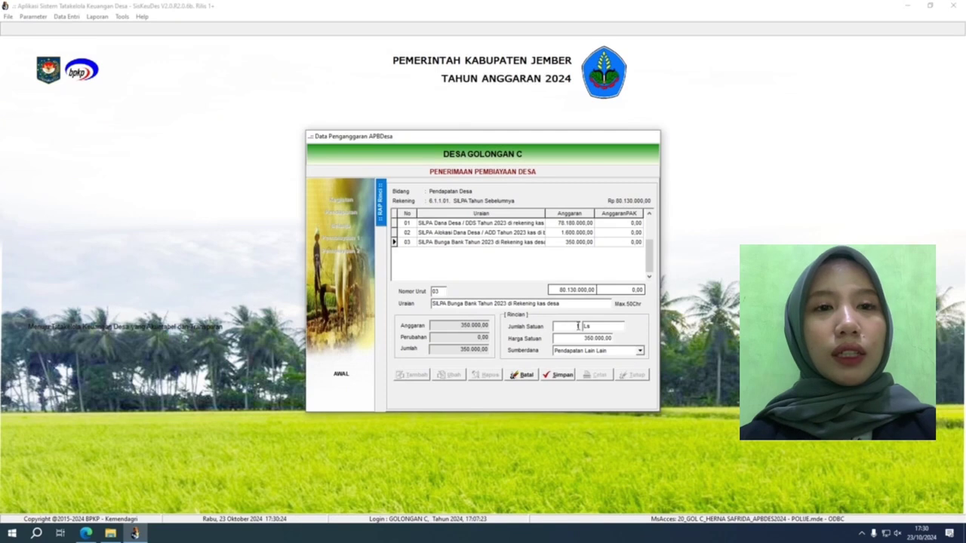
click(557, 375)
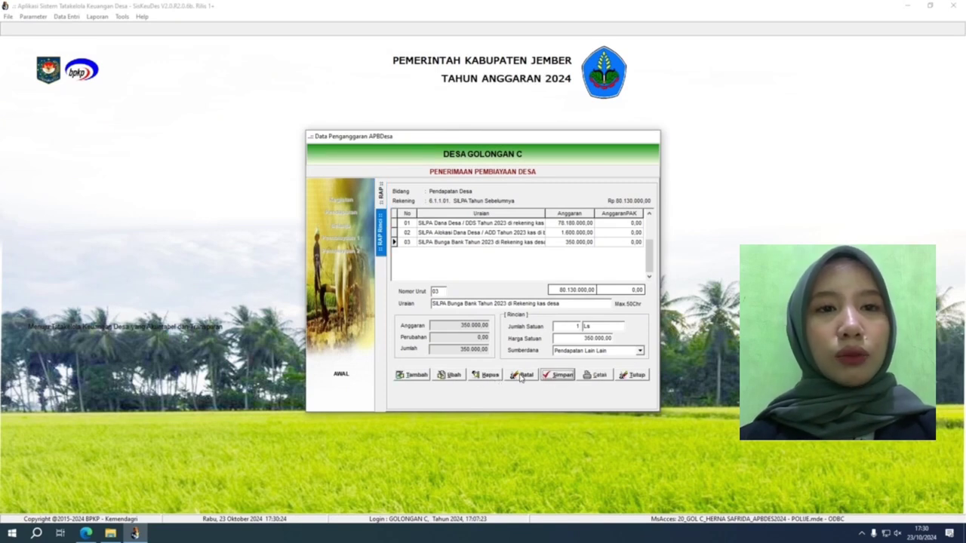
click(634, 375)
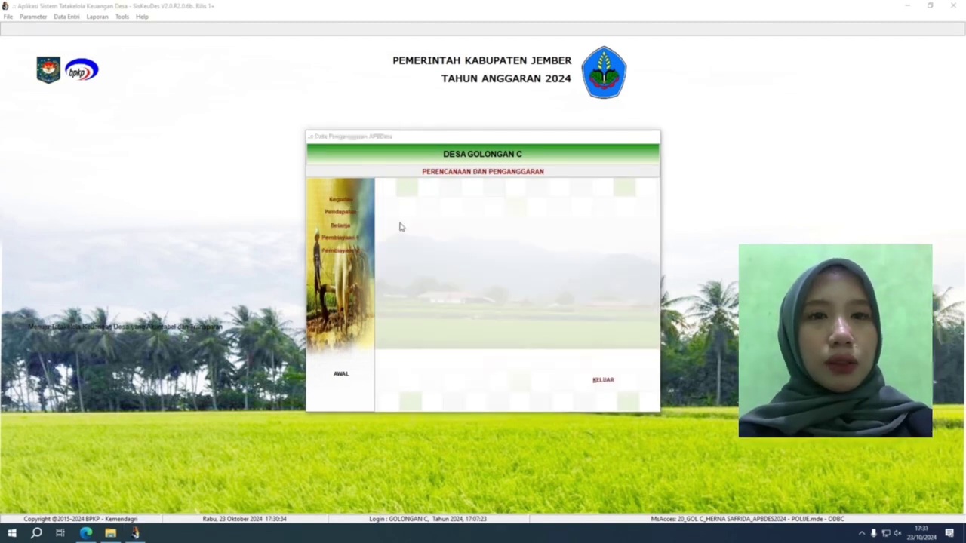
In Pembiayaan 2, start an account 6.2.1.01 Pembentukan Dana Cadangan entry, then discard it.
click(360, 255)
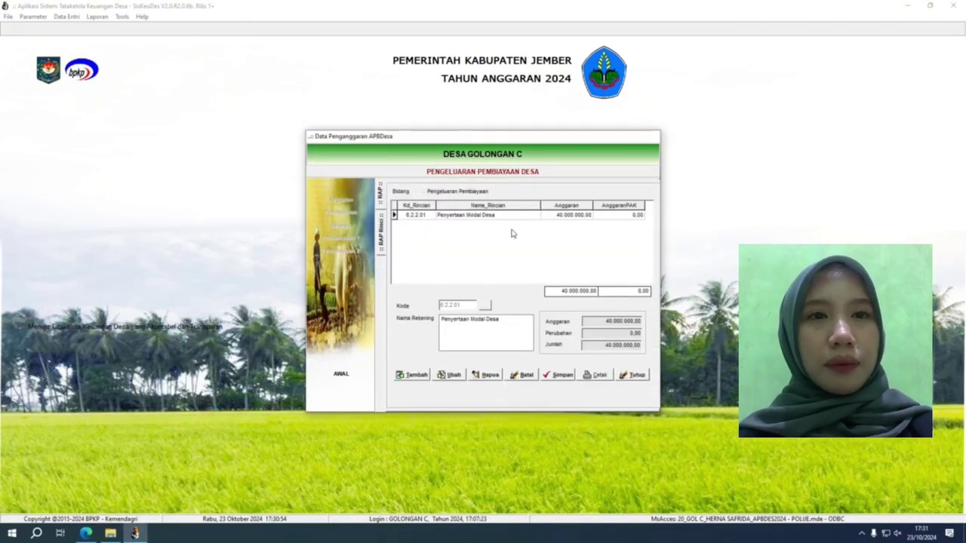
click(413, 380)
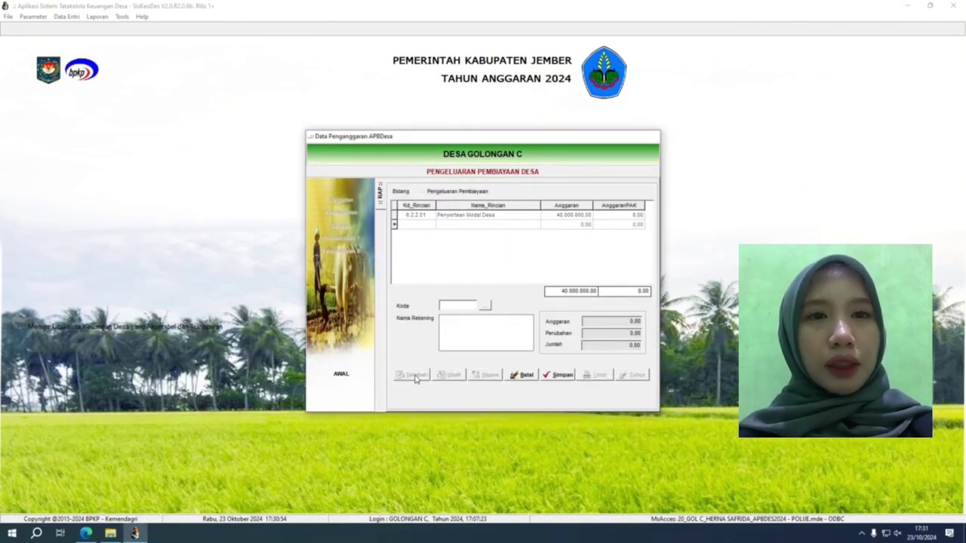
click(485, 304)
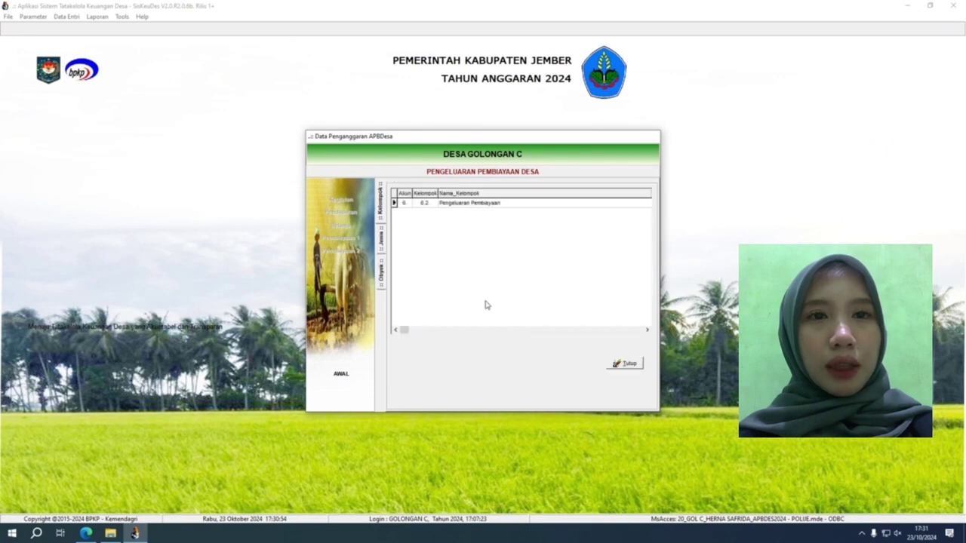
double_click(490, 203)
double_click(491, 204)
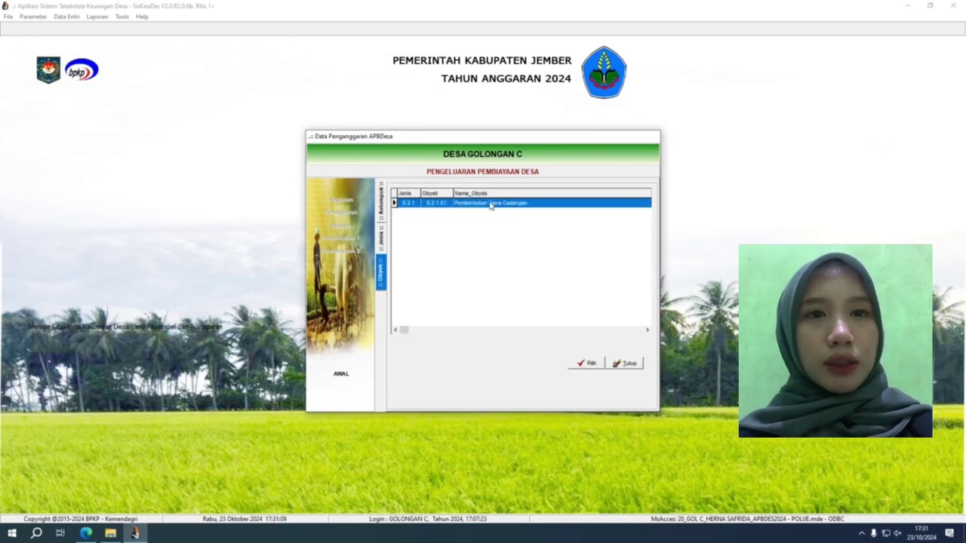
double_click(490, 204)
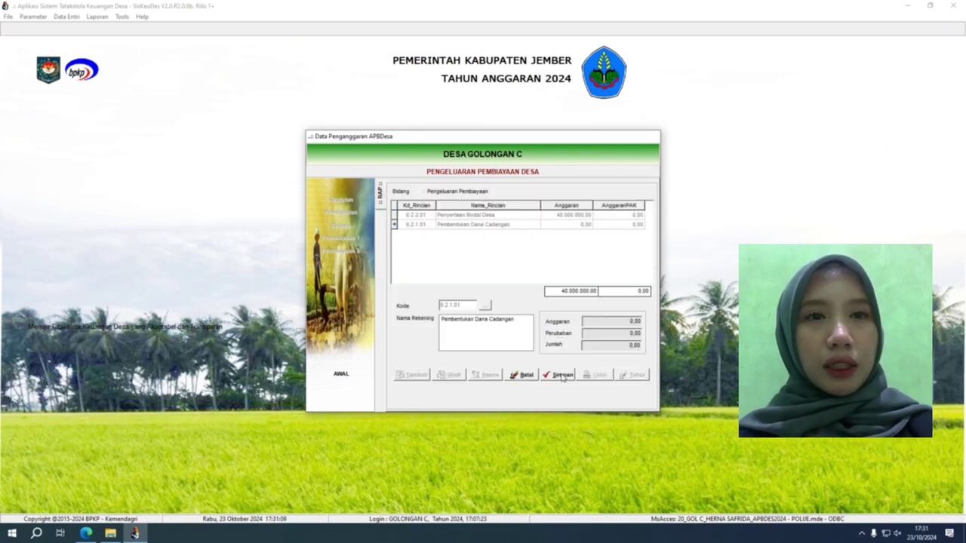
click(526, 377)
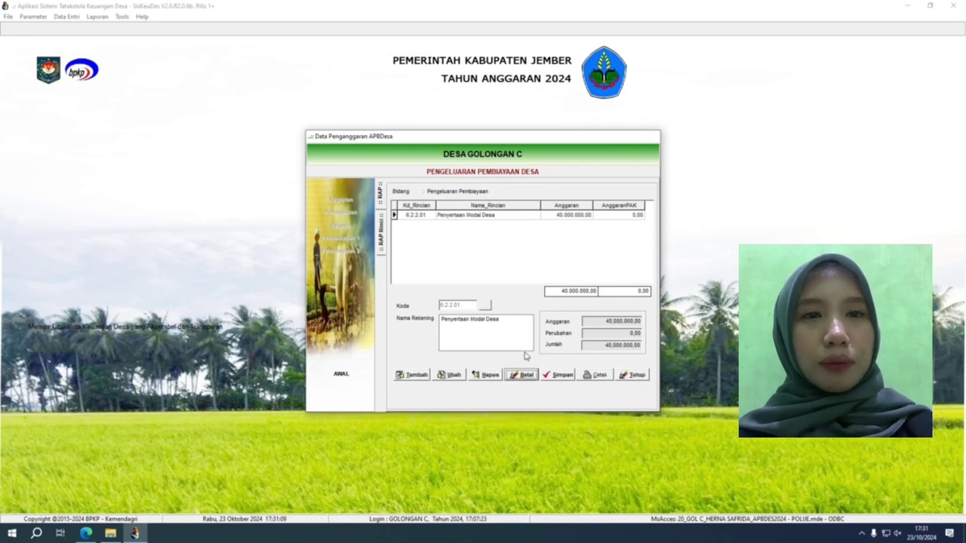
Start and cancel Penyertaan Modal Desa line 02 with Dana Desa funding, view BUMDesa Mina Utama, then close.
double_click(472, 218)
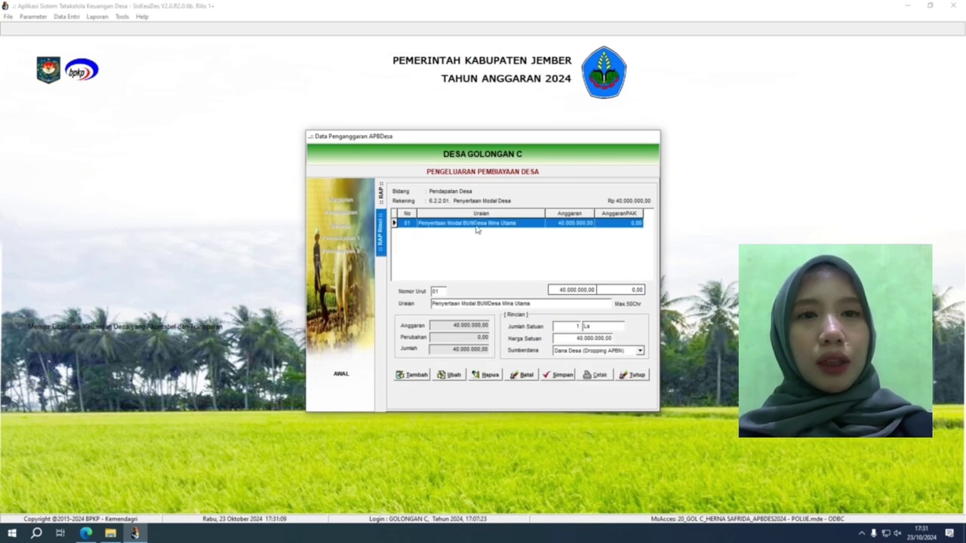
click(419, 378)
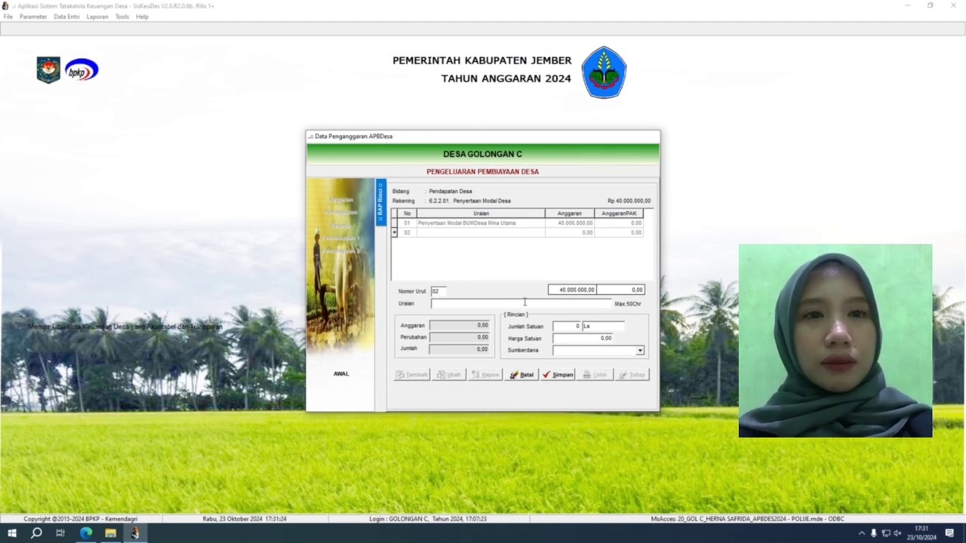
click(591, 326)
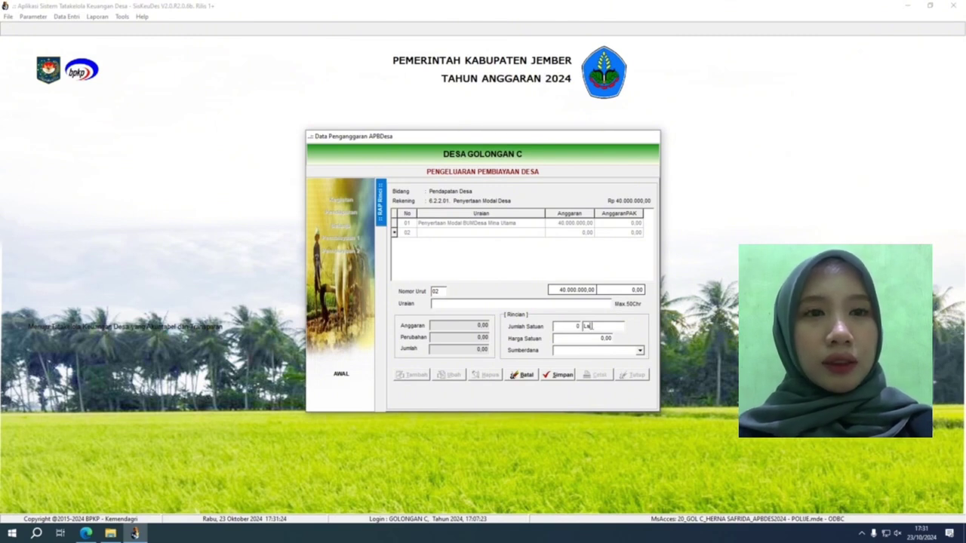
click(593, 337)
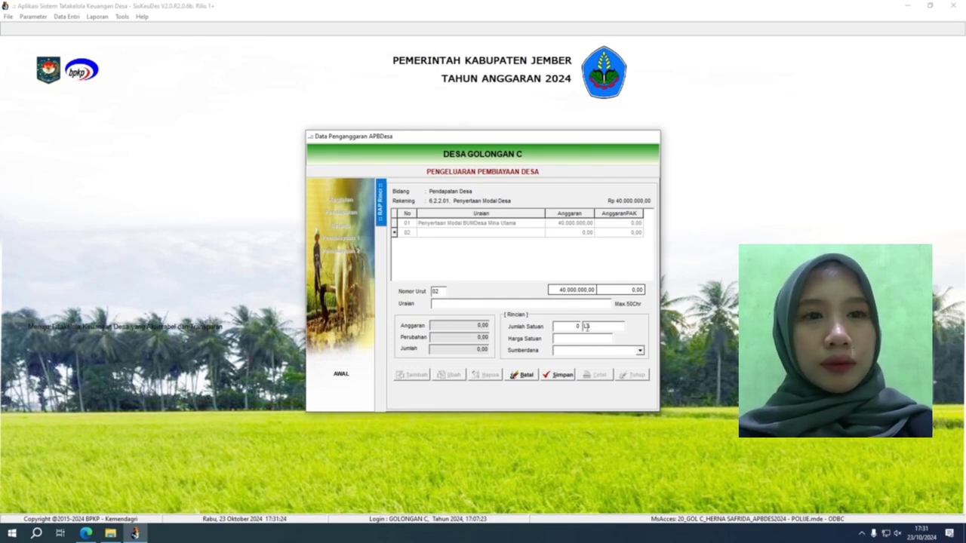
click(640, 352)
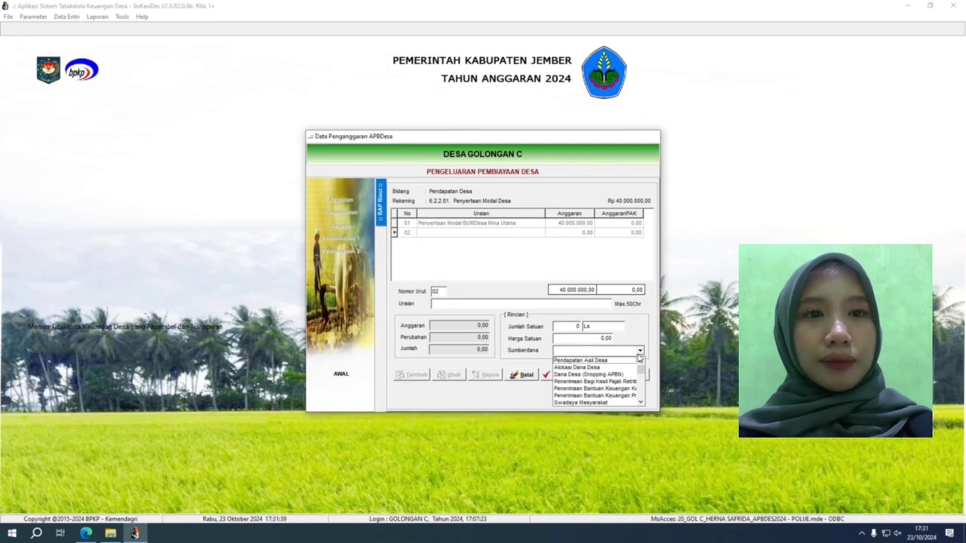
click(570, 374)
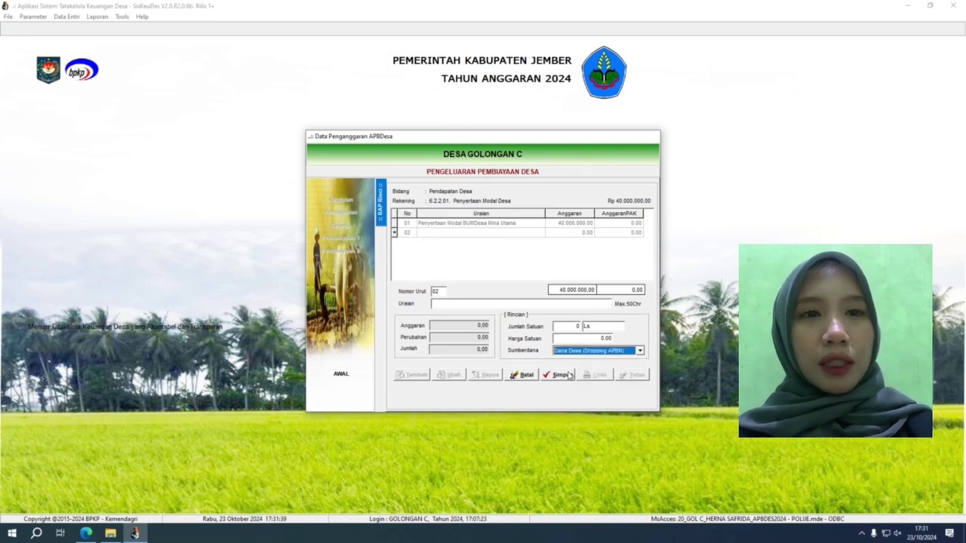
click(515, 375)
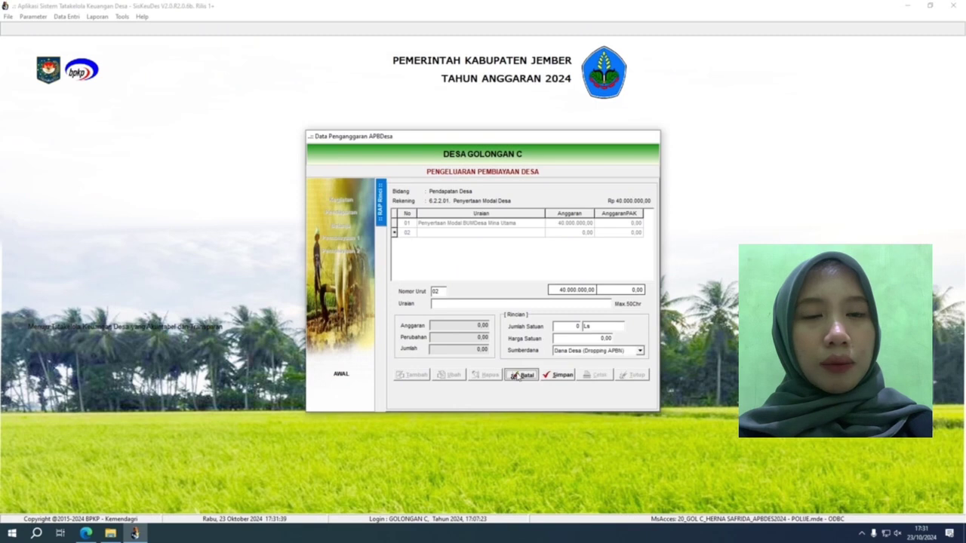
click(530, 224)
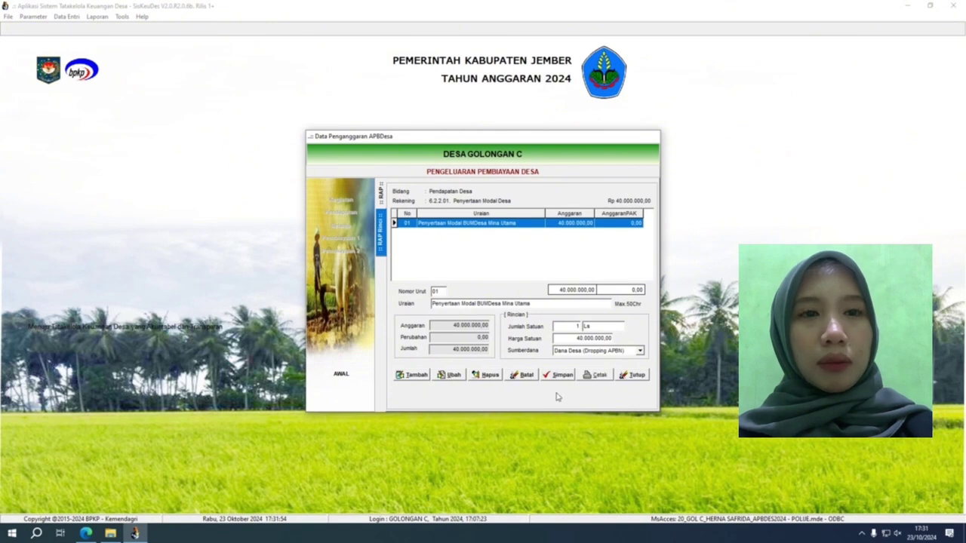
click(633, 377)
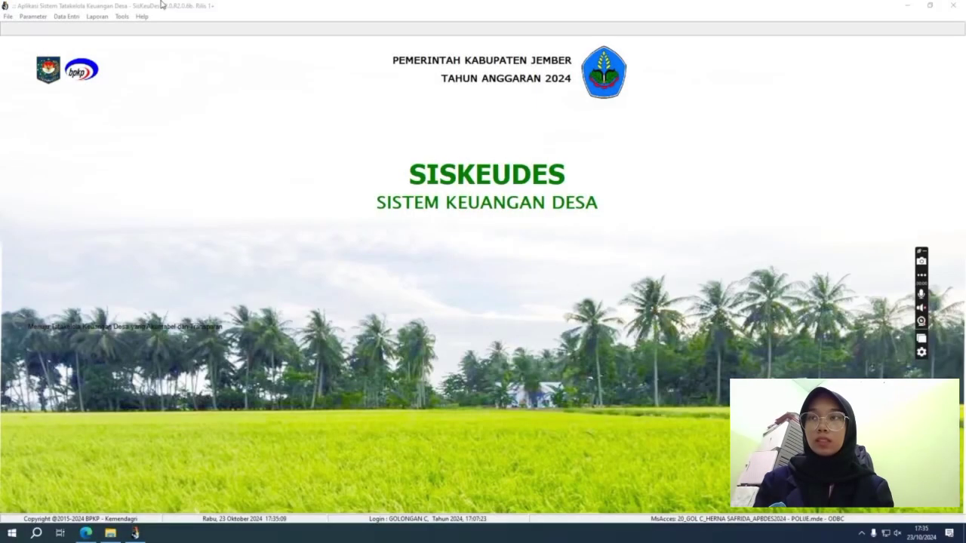
Open the Anggaran Kas Desa cash plan for the Pendapatan income accounts.
click(67, 16)
mouse_move(96, 43)
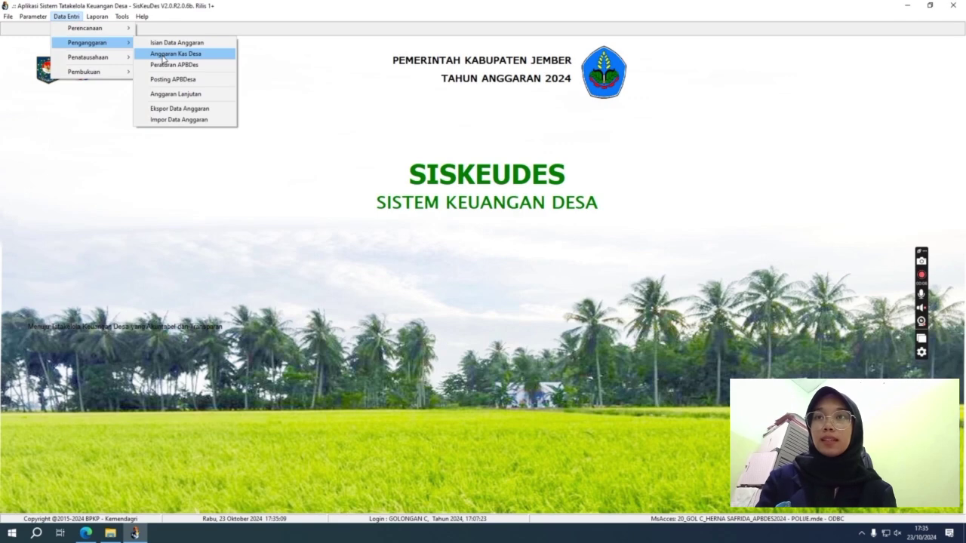
click(163, 56)
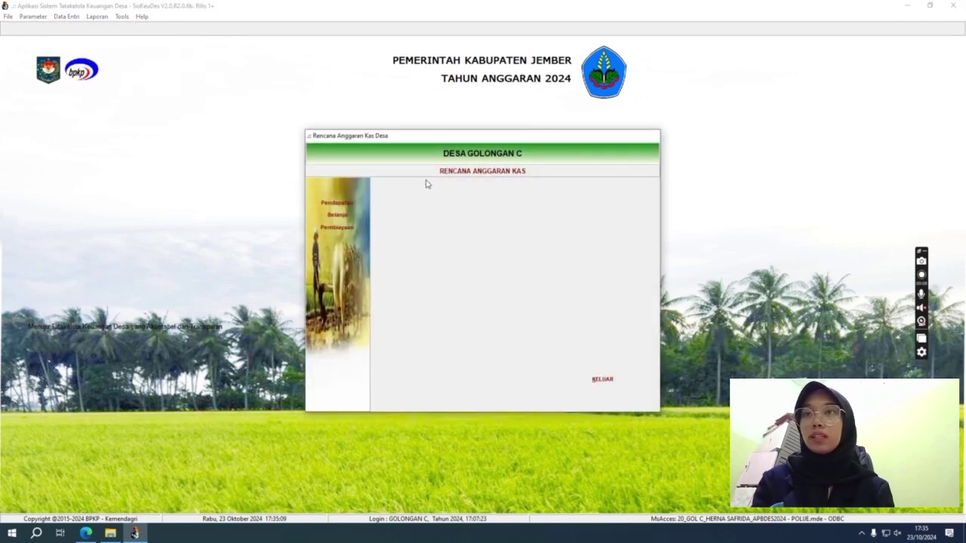
click(353, 204)
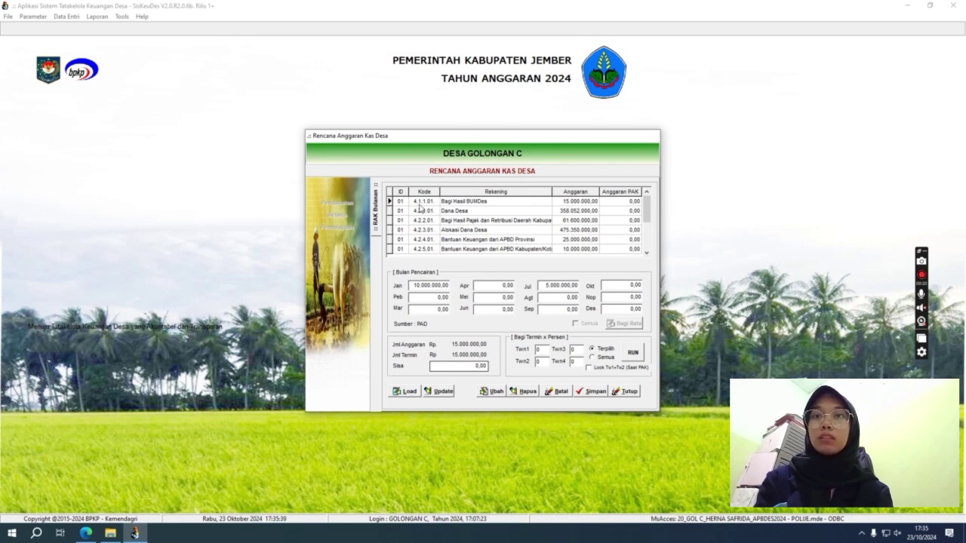
Check the Bagi Hasil BUMDes, Dana Desa, ADD, provincial and district aid schedules, then close.
click(423, 203)
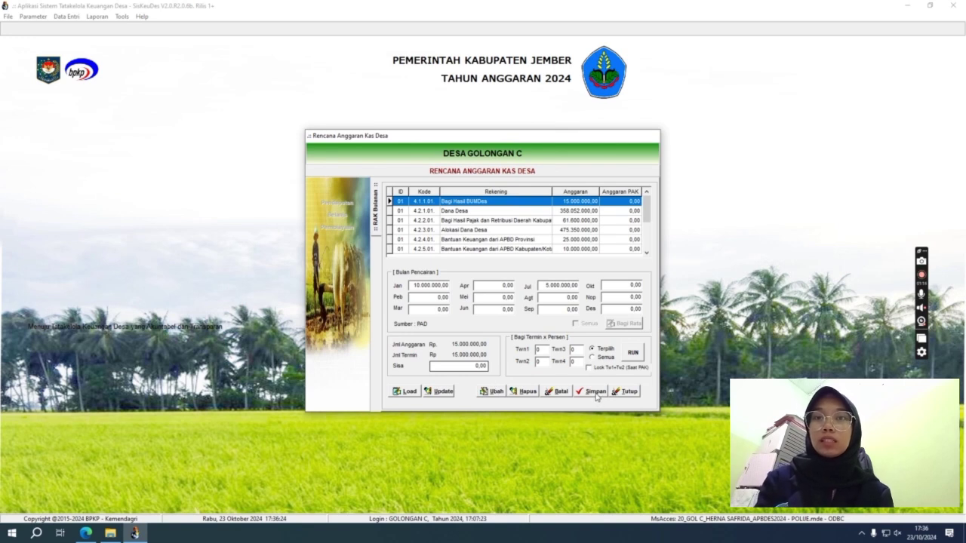
click(468, 212)
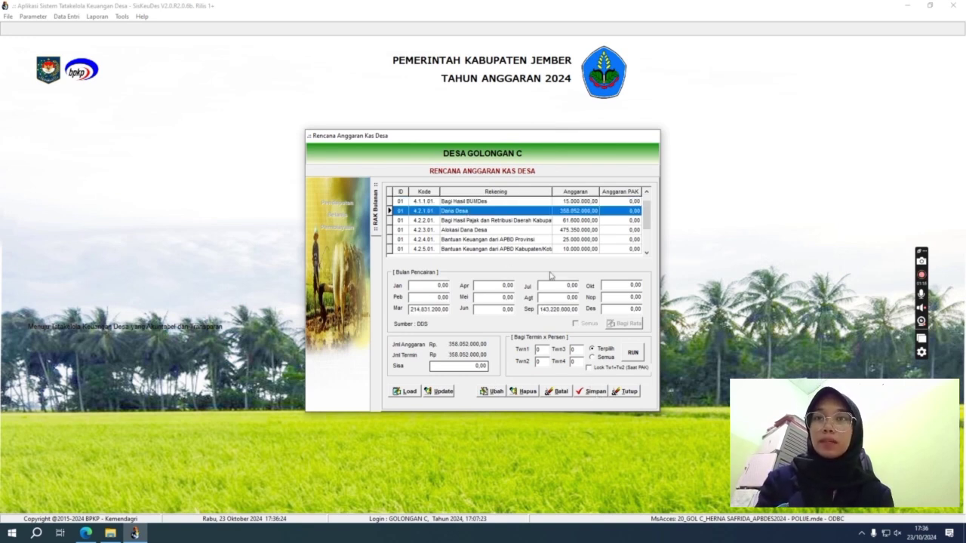
key(Down)
key(Down)
key(Down)
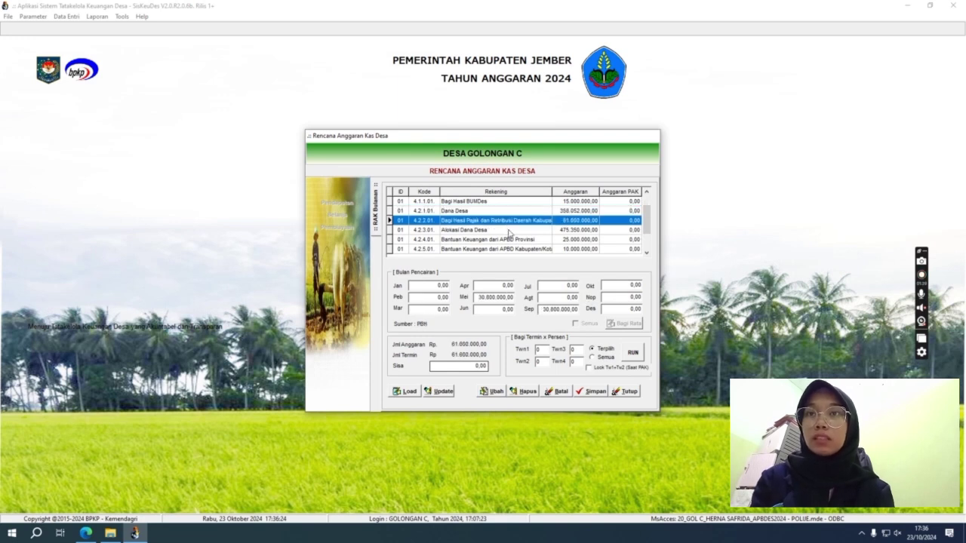
click(508, 232)
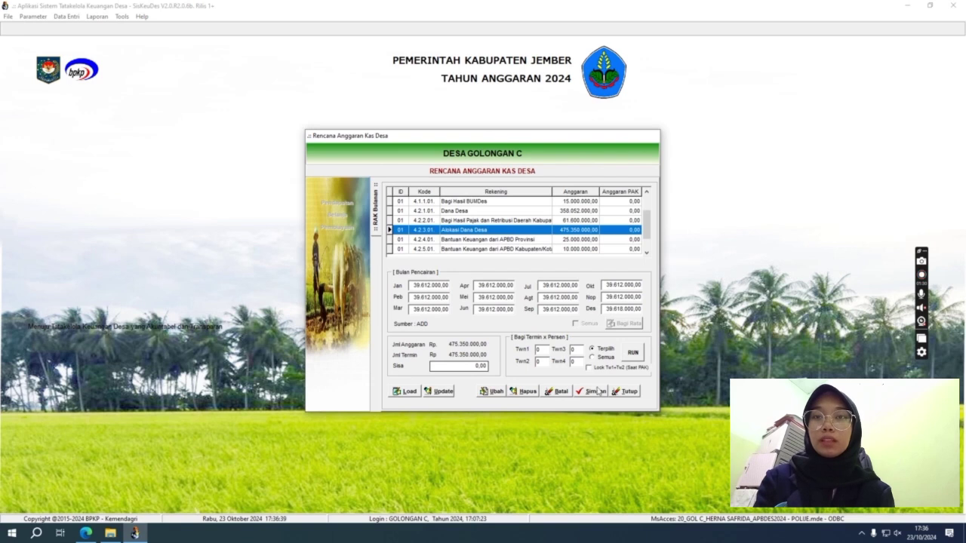
click(454, 240)
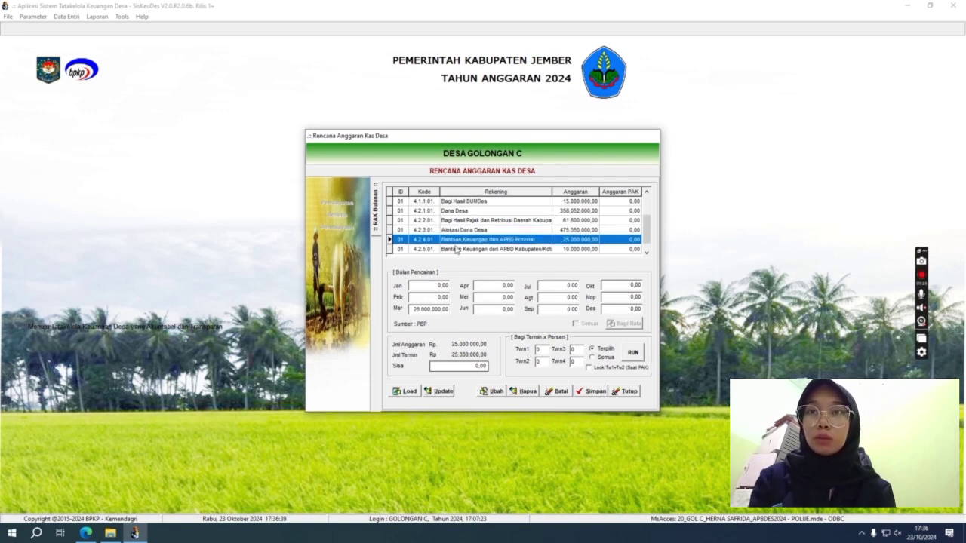
click(466, 250)
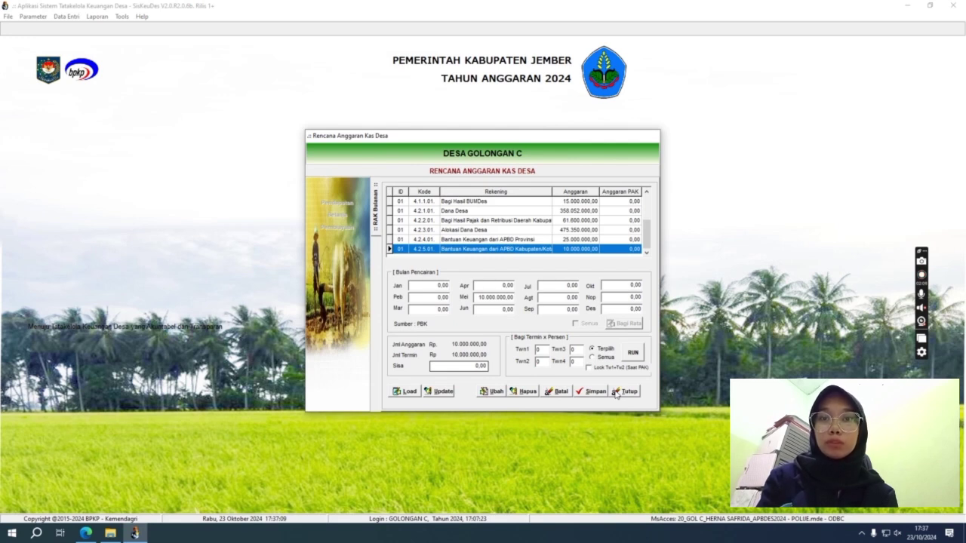
click(617, 394)
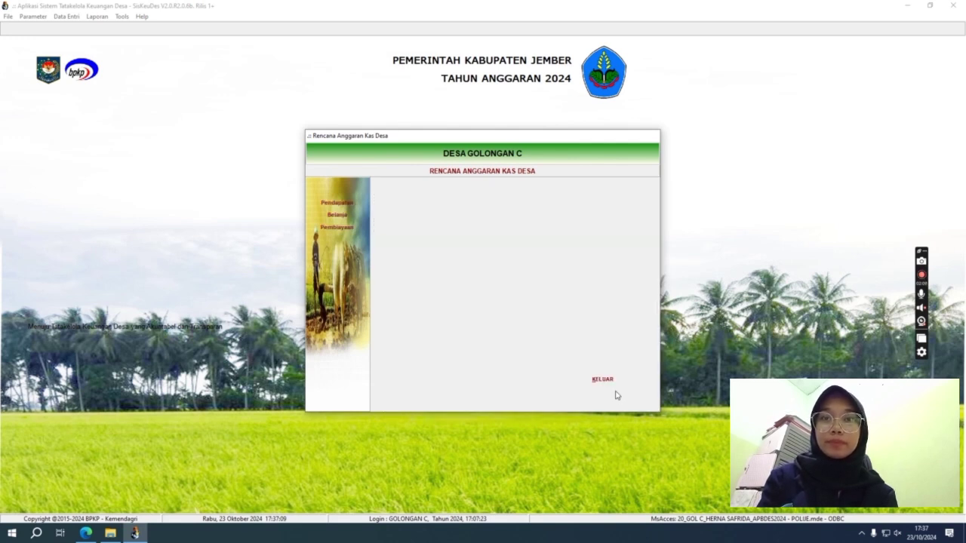
Save the Penghasilan Tetap Kepala Desa monthly cash schedule of 3.500.000 per month.
click(350, 216)
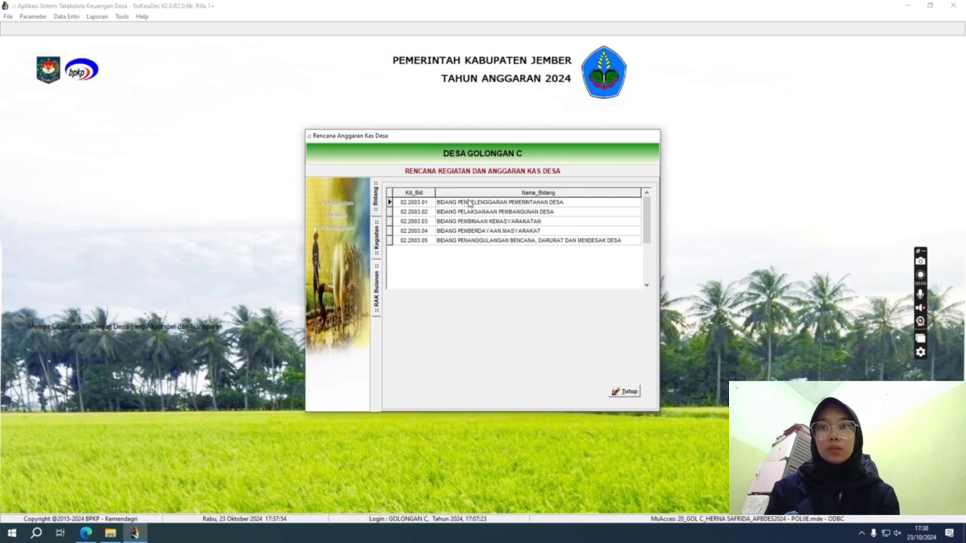
double_click(472, 204)
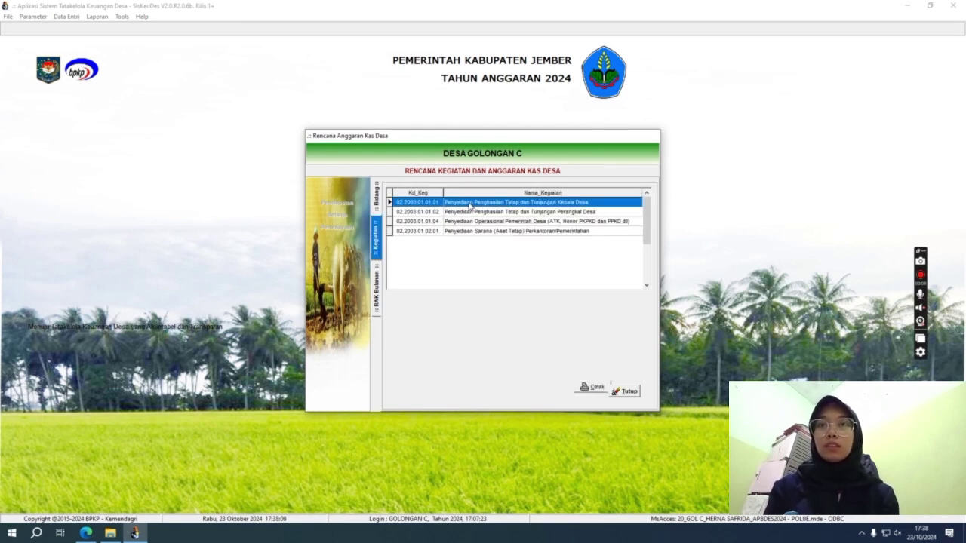
double_click(471, 204)
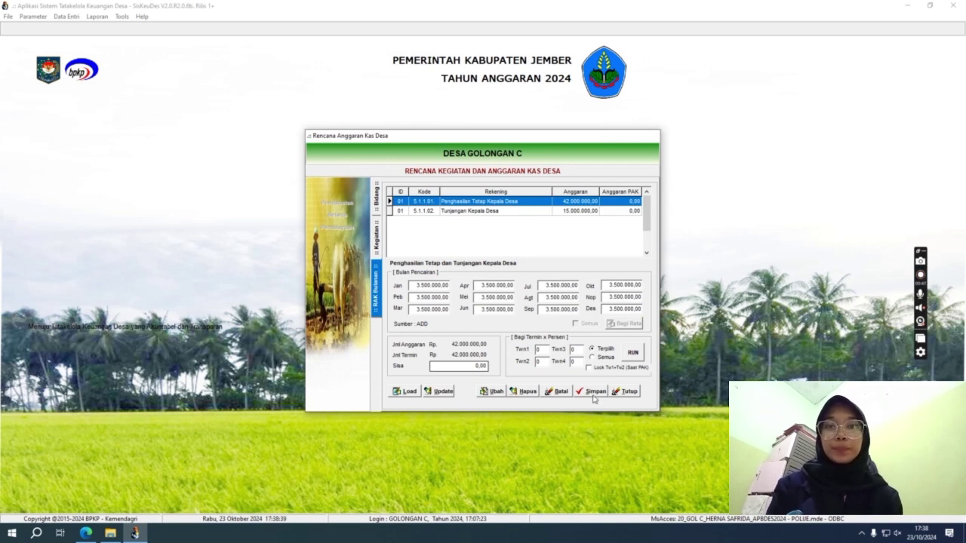
click(594, 397)
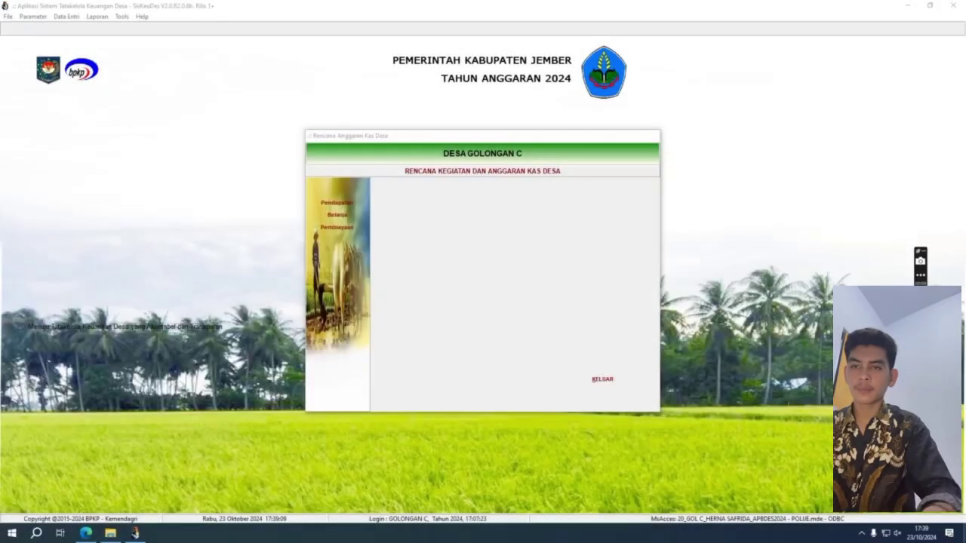
Open the Pembiayaan cash plan and review the 1.600.000, 78.180.000 and 350.000 SILPA lines.
click(333, 231)
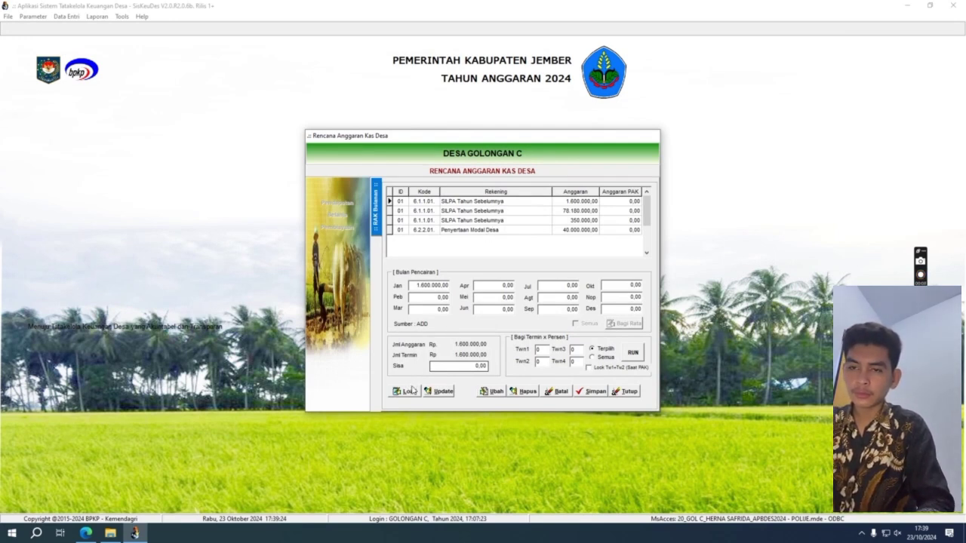
click(450, 204)
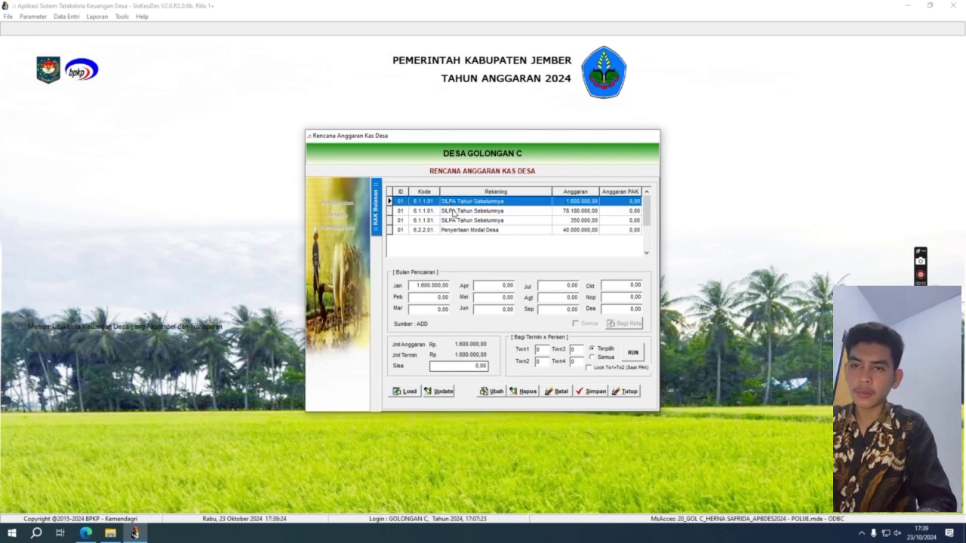
click(454, 212)
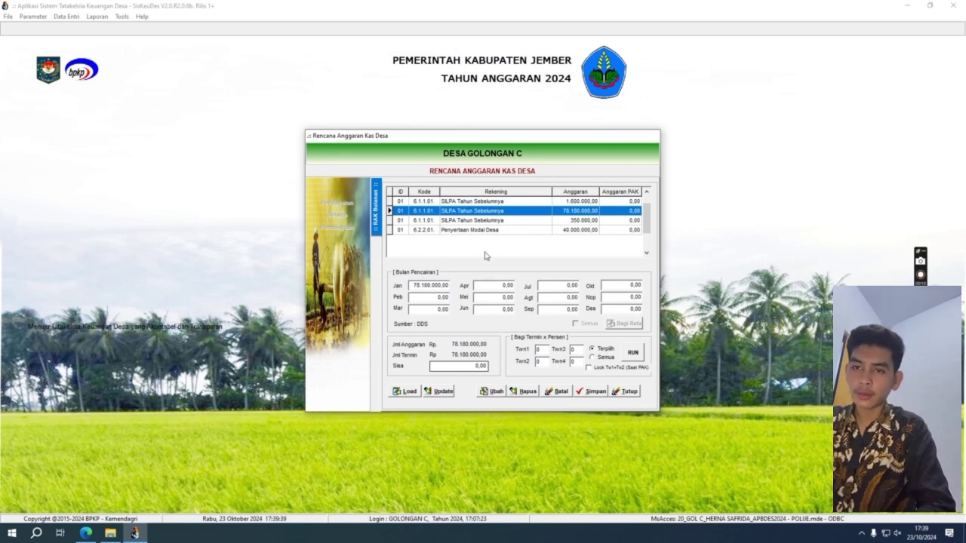
click(496, 221)
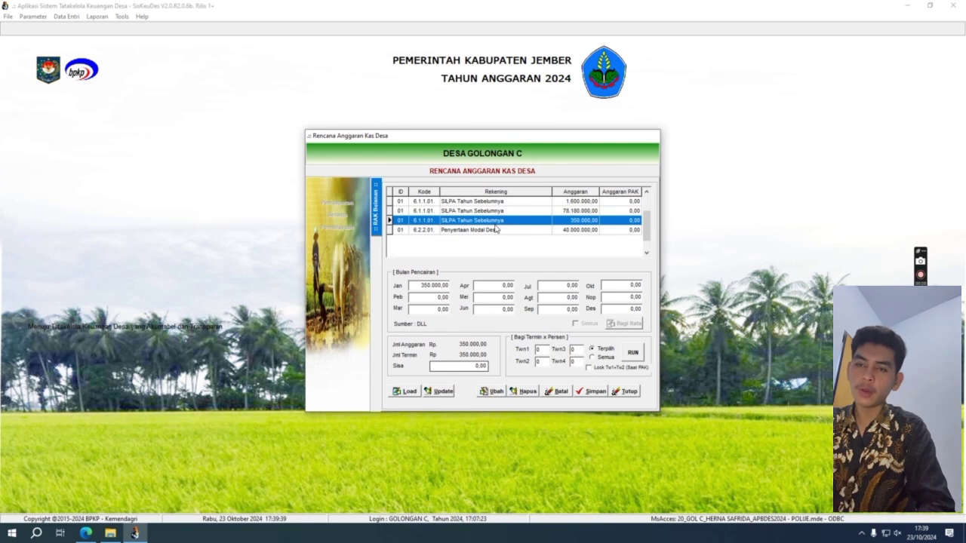
click(504, 201)
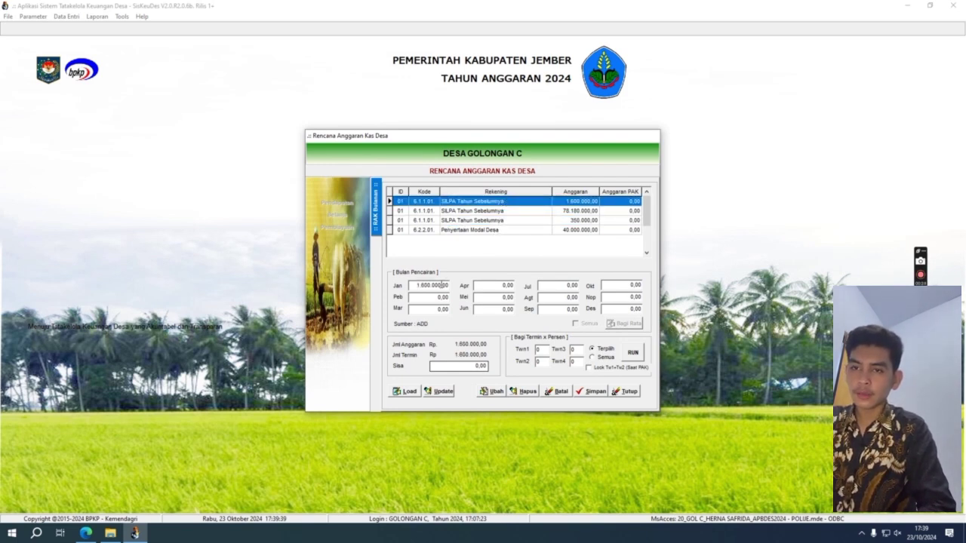
Put the full 78.180.000 SILPA Tahun Sebelumnya amount in January and save it.
click(462, 211)
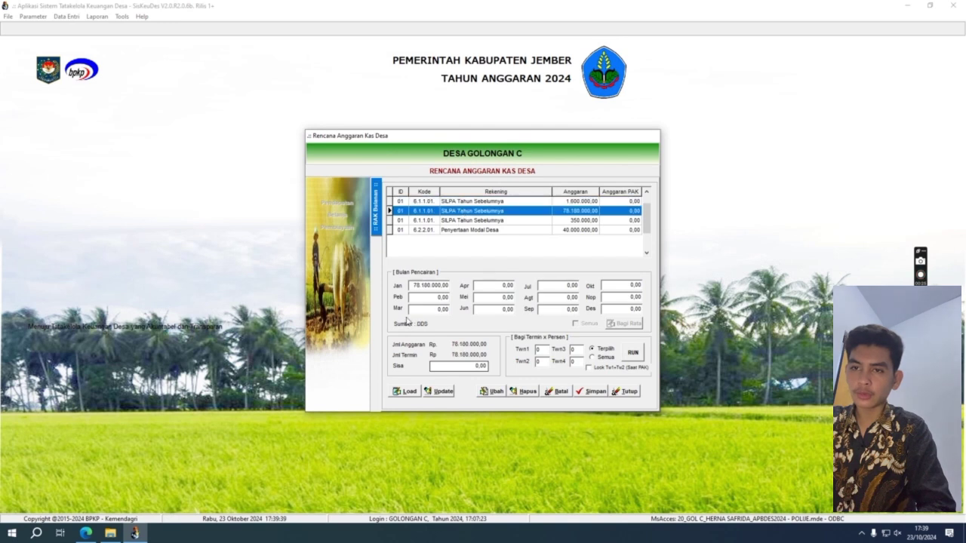
click(414, 286)
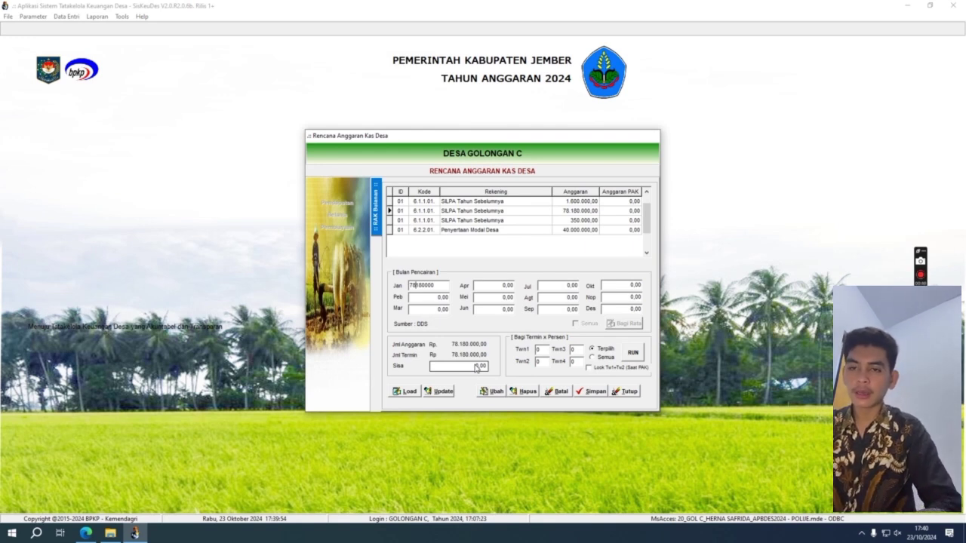
click(592, 395)
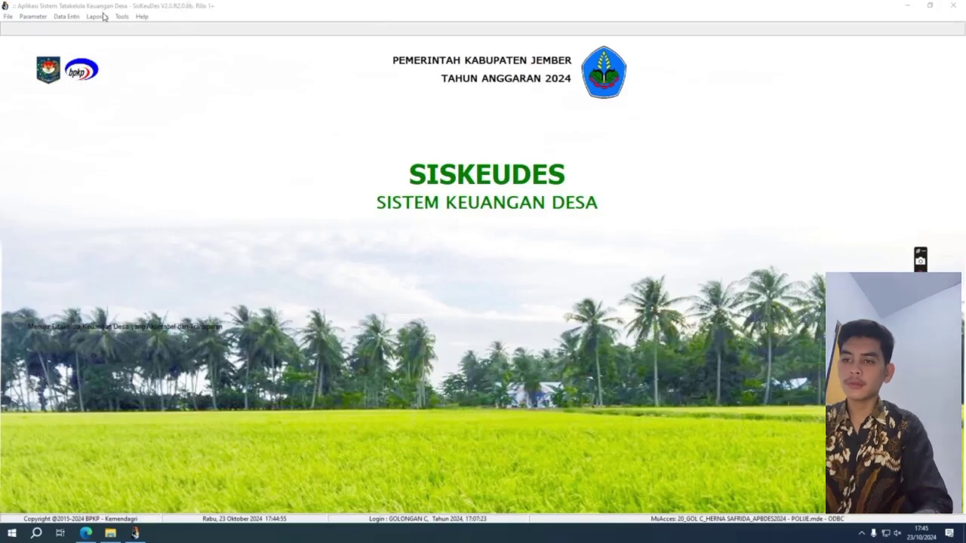
Open the budgeting report window for Kecamatan Polije, Desa Golongan C.
click(104, 16)
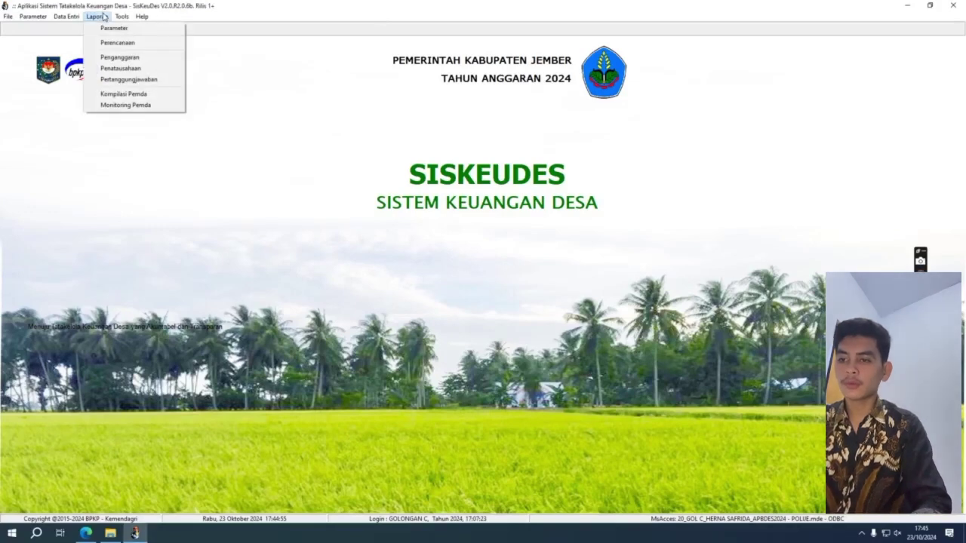
click(156, 59)
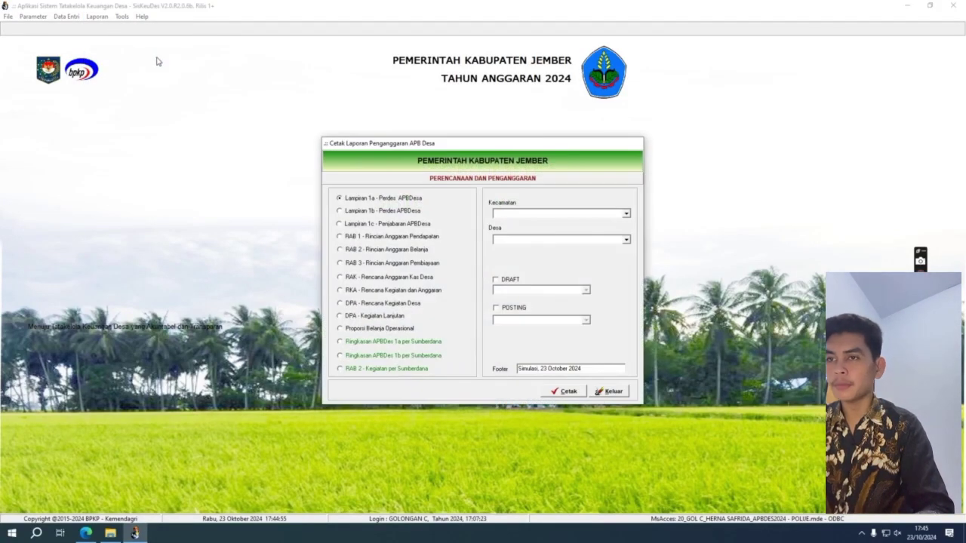
click(626, 215)
click(626, 225)
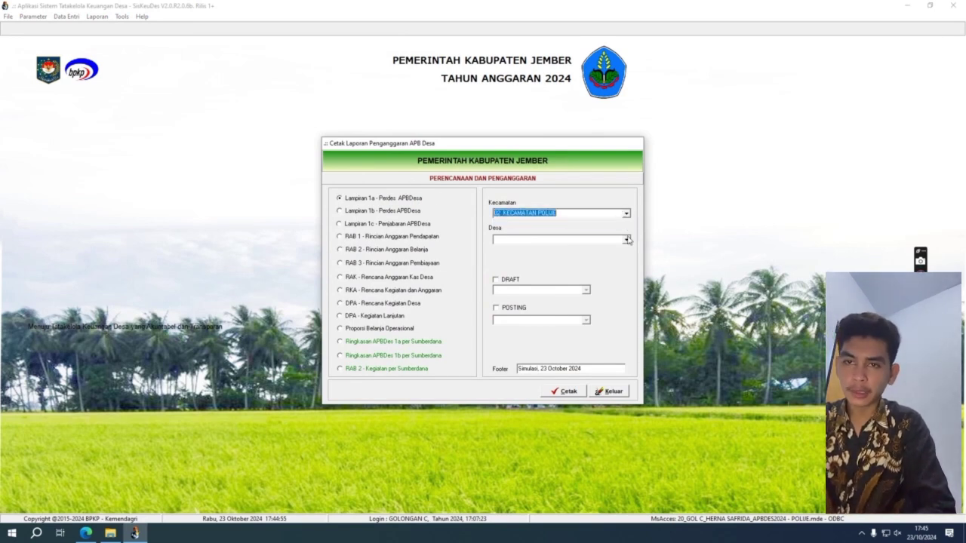
click(626, 239)
click(625, 254)
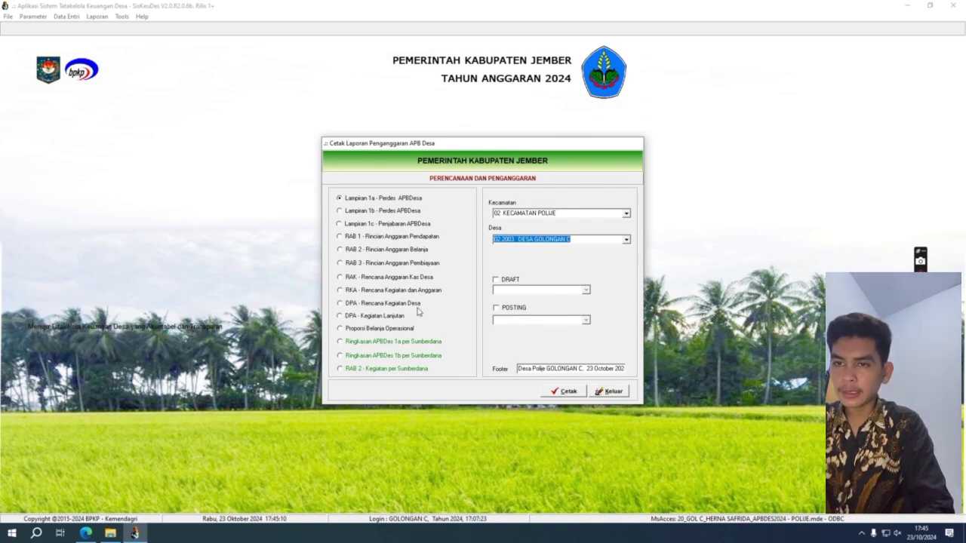
Choose Ringkasan APBDes 1a per Sumberdana with source PAD, marked as draft AWAL.
click(412, 357)
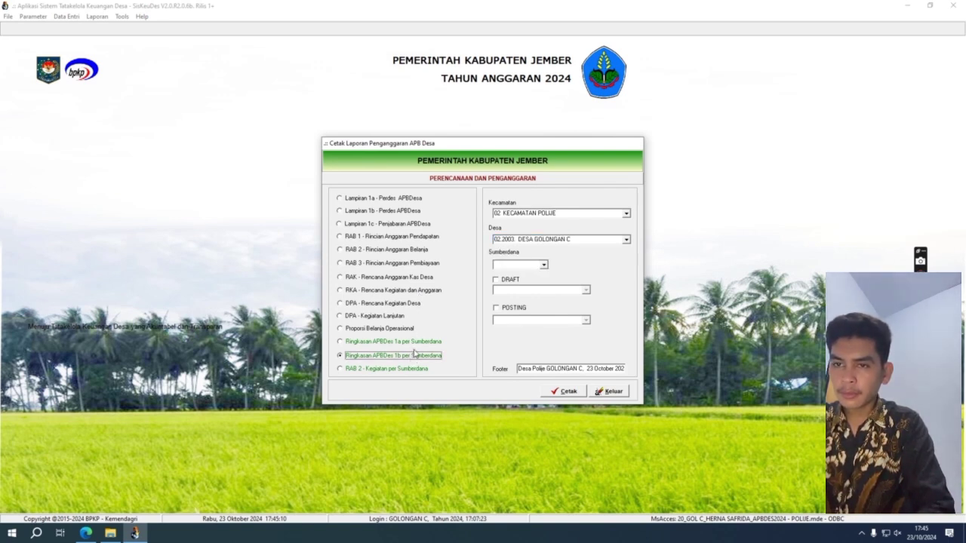
click(425, 345)
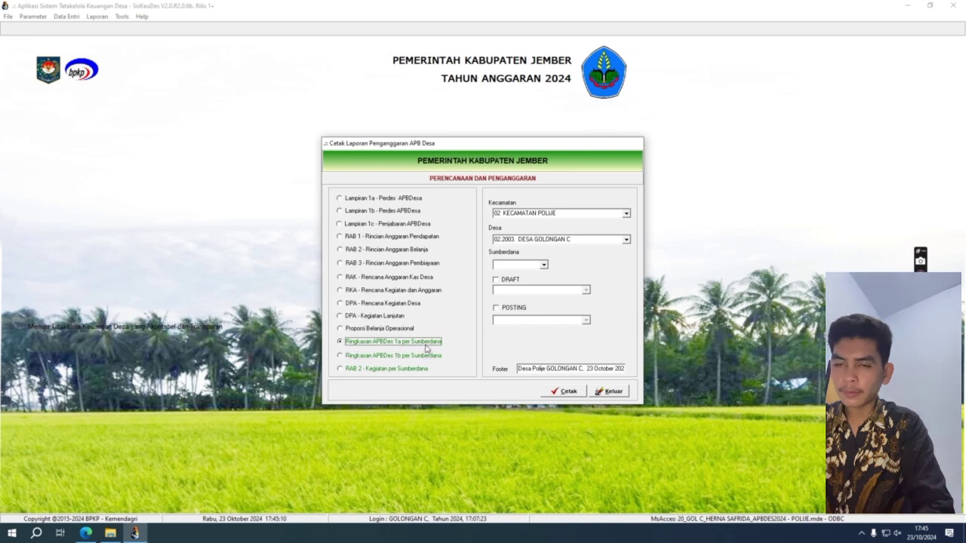
click(543, 265)
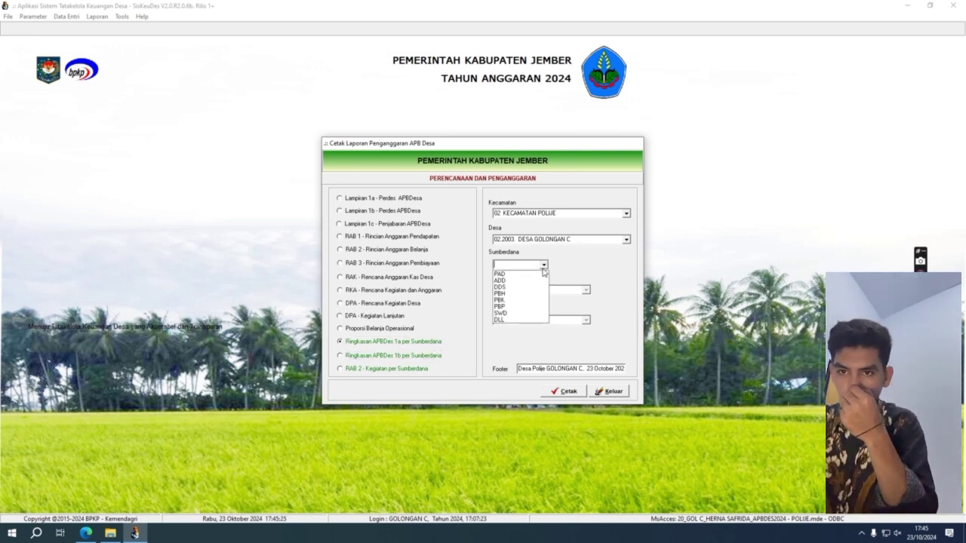
click(536, 277)
click(496, 280)
click(587, 292)
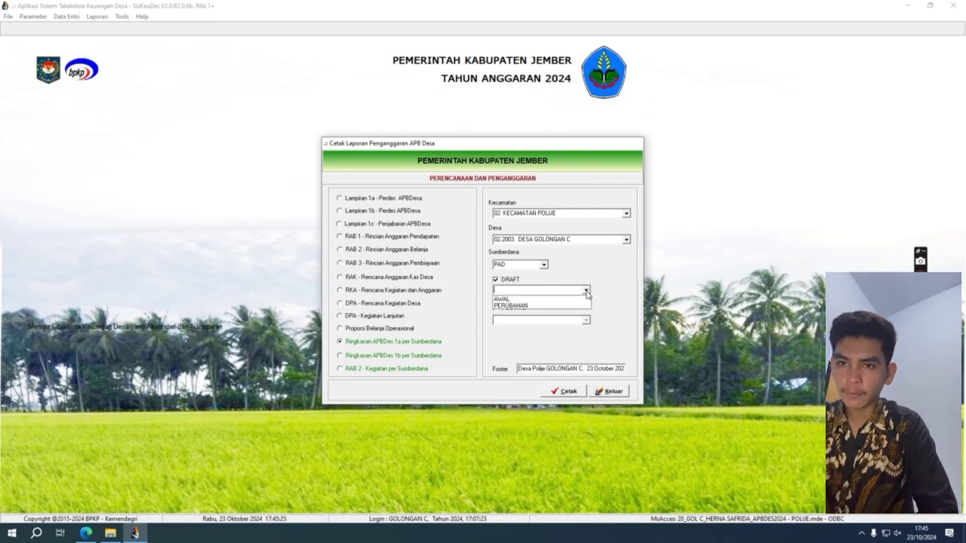
click(582, 298)
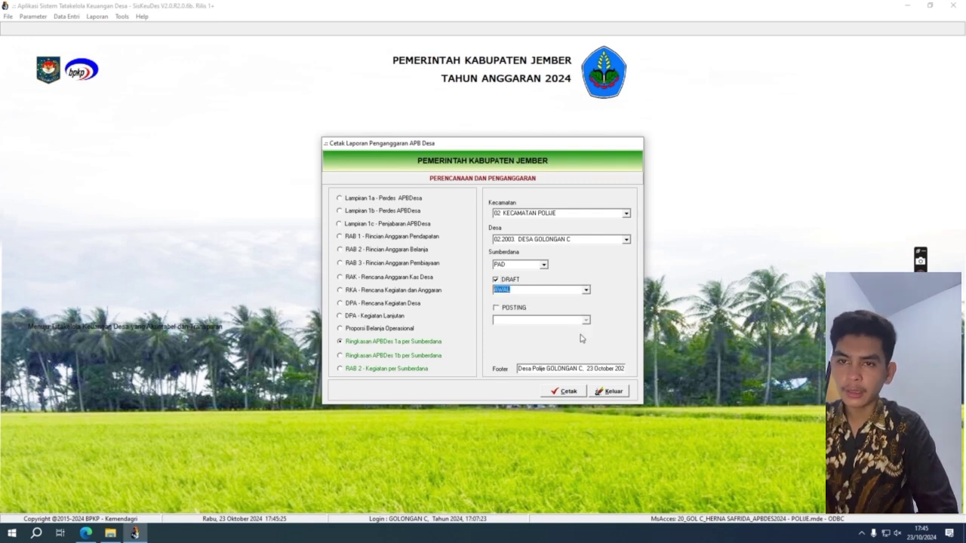
Preview the per-source summary reports for PAD and DDS.
click(559, 393)
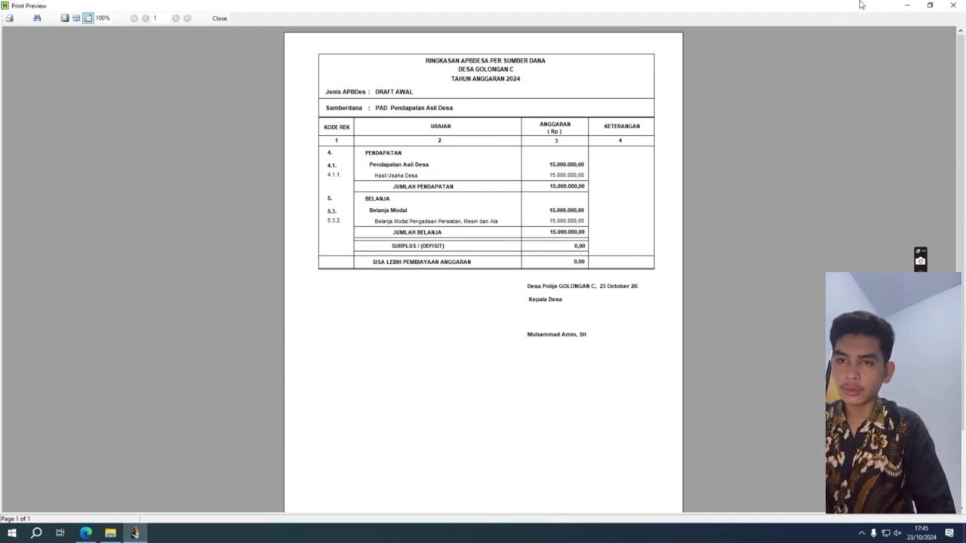
click(953, 6)
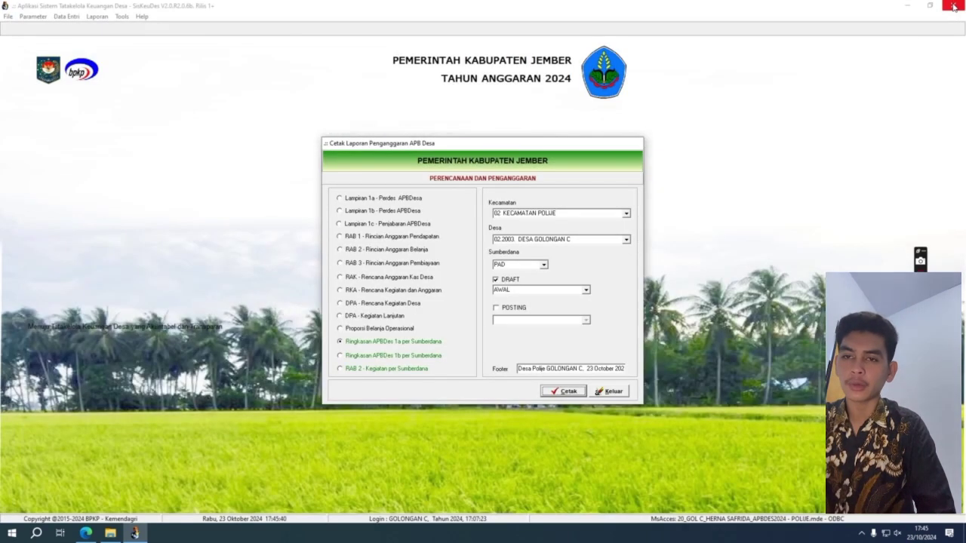
click(543, 265)
click(542, 290)
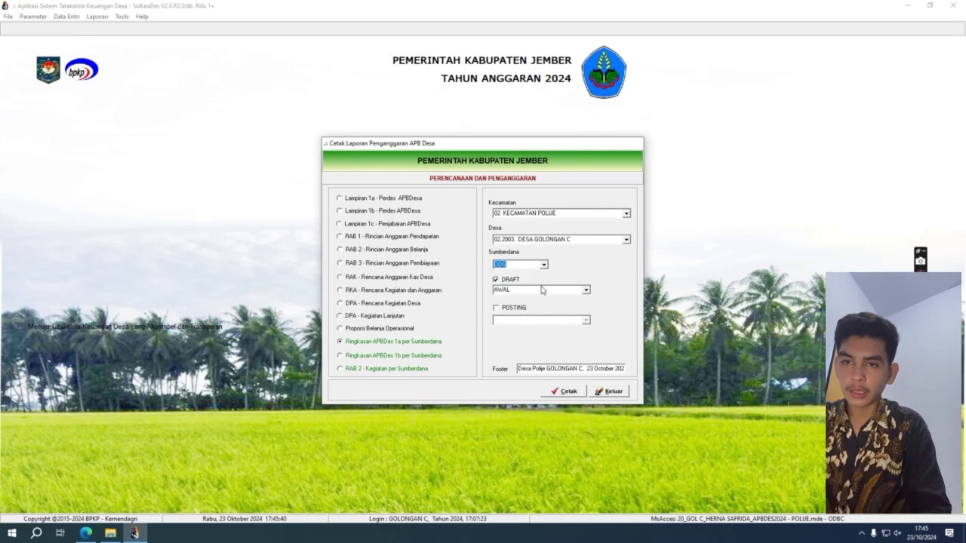
click(568, 392)
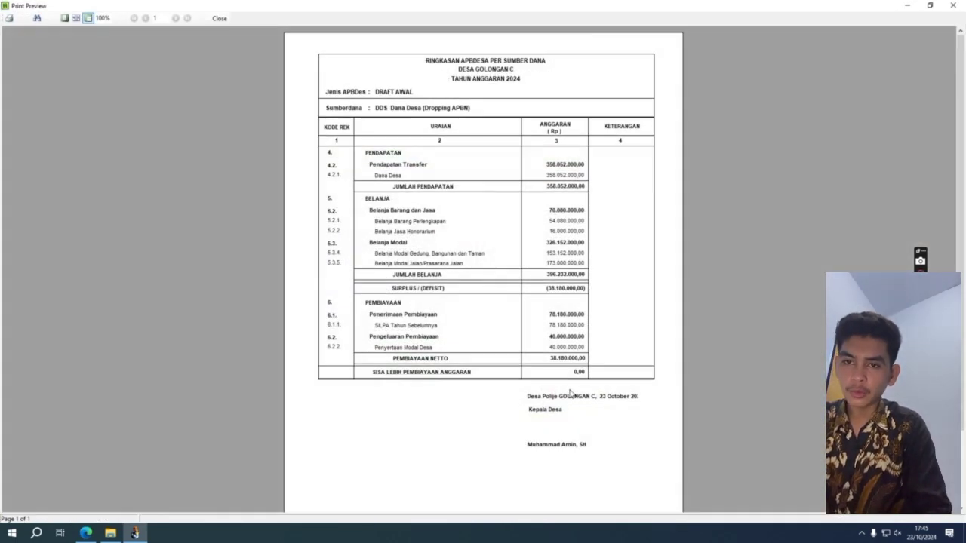
click(960, 6)
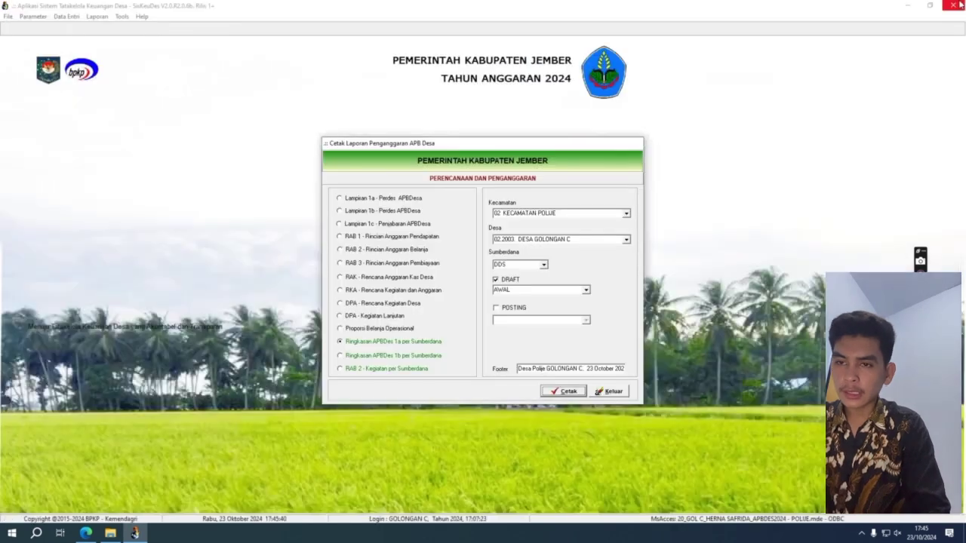
Preview the PBH summary report, then set the funding source to ADD.
click(544, 265)
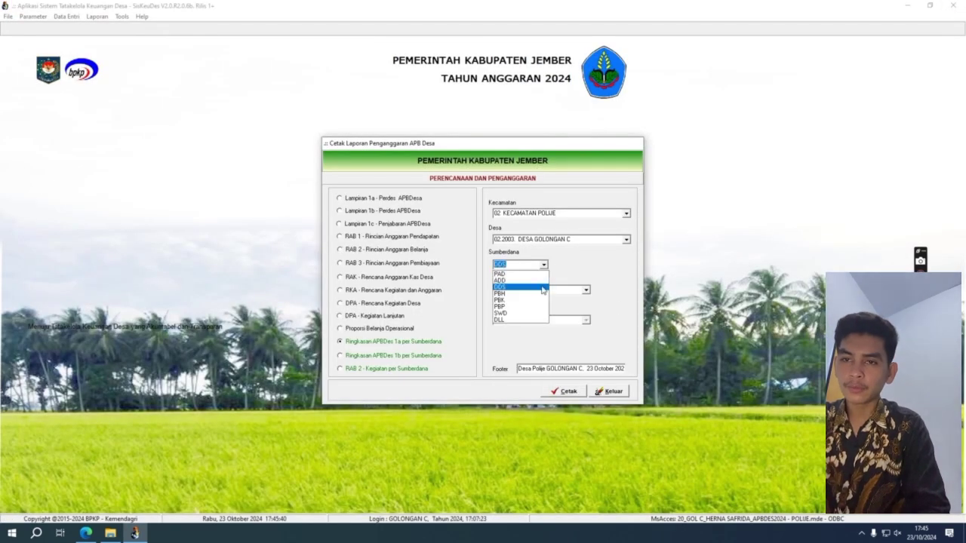
click(542, 292)
click(565, 391)
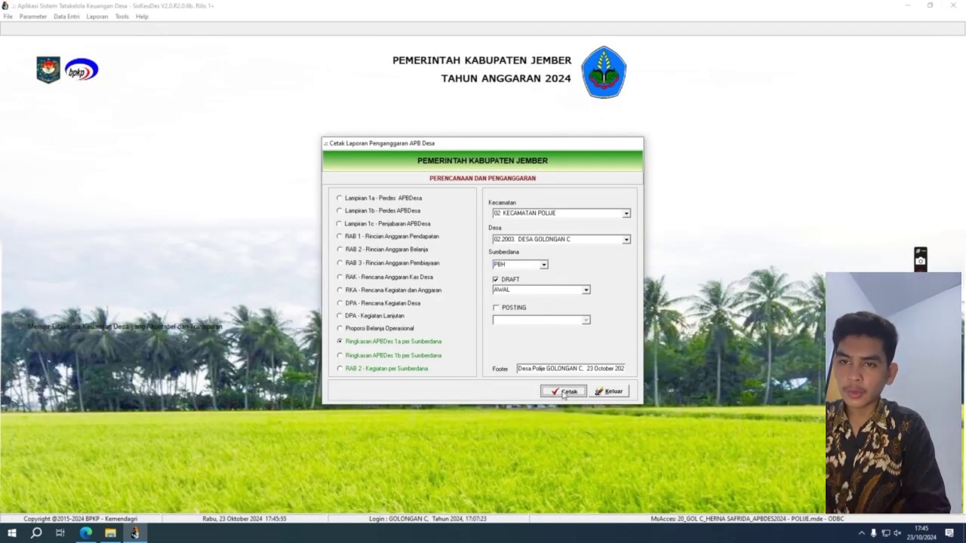
click(952, 5)
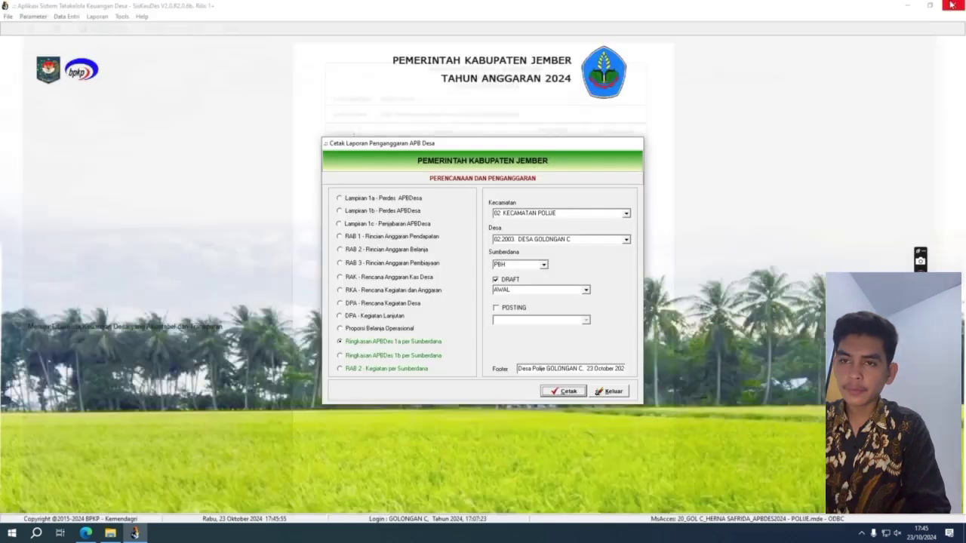
click(543, 267)
click(543, 284)
Preview the per-source summary reports for ADD and PBK.
click(568, 392)
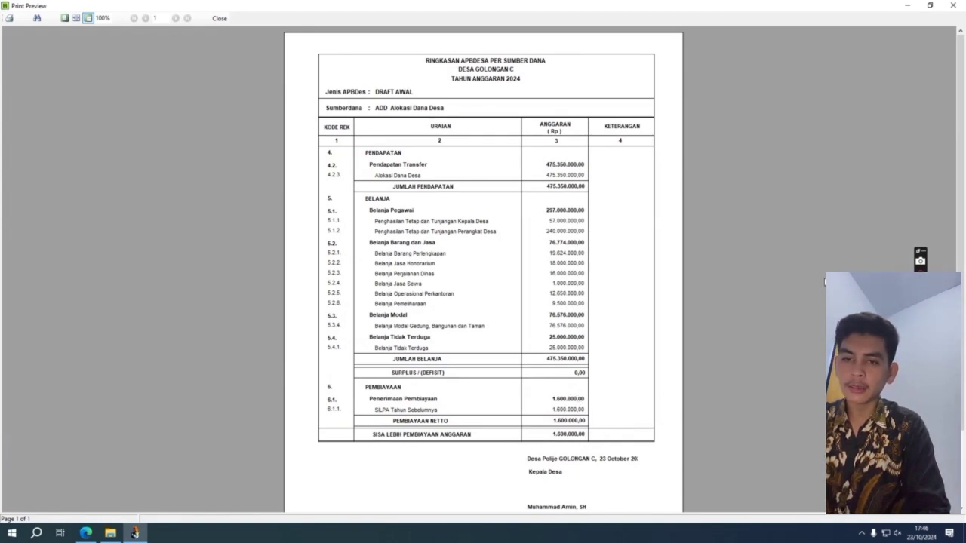
click(960, 5)
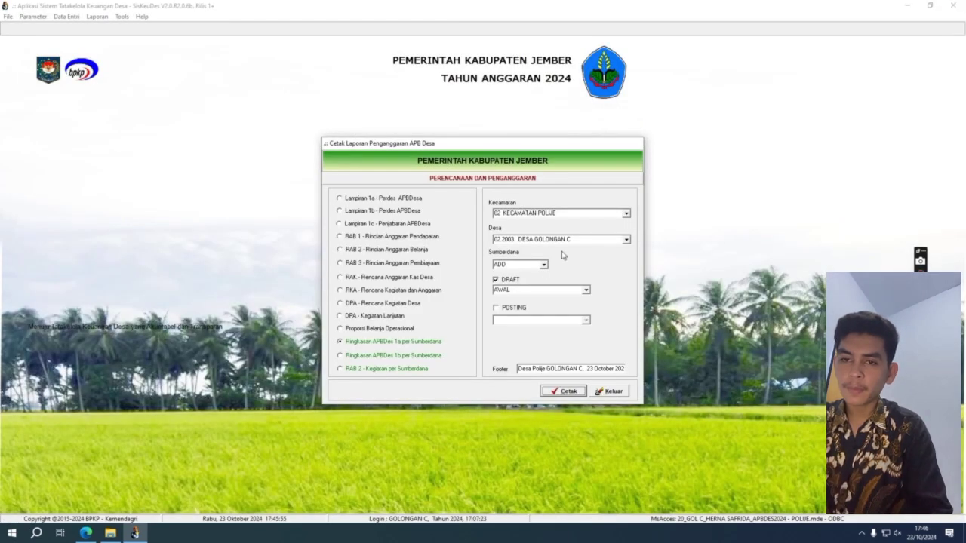
click(539, 264)
click(544, 265)
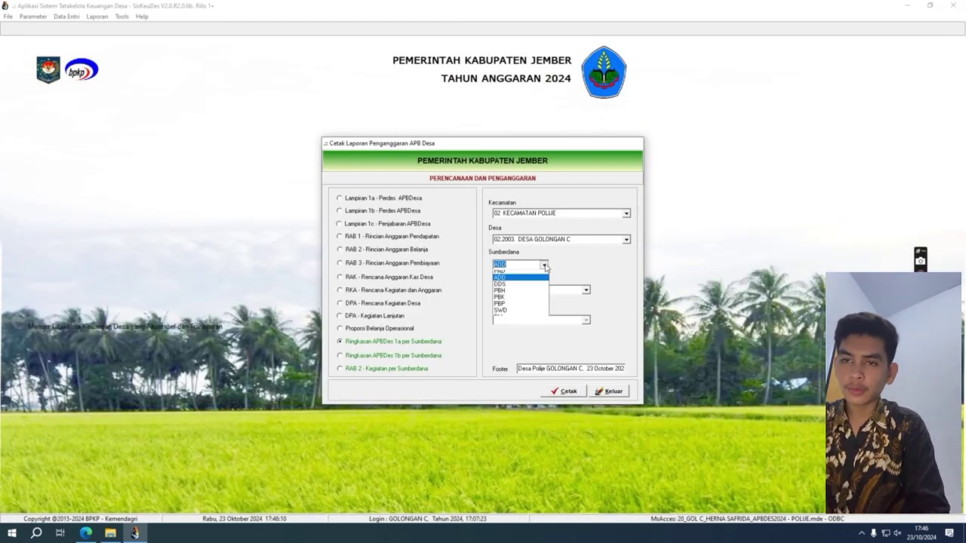
click(544, 301)
click(565, 391)
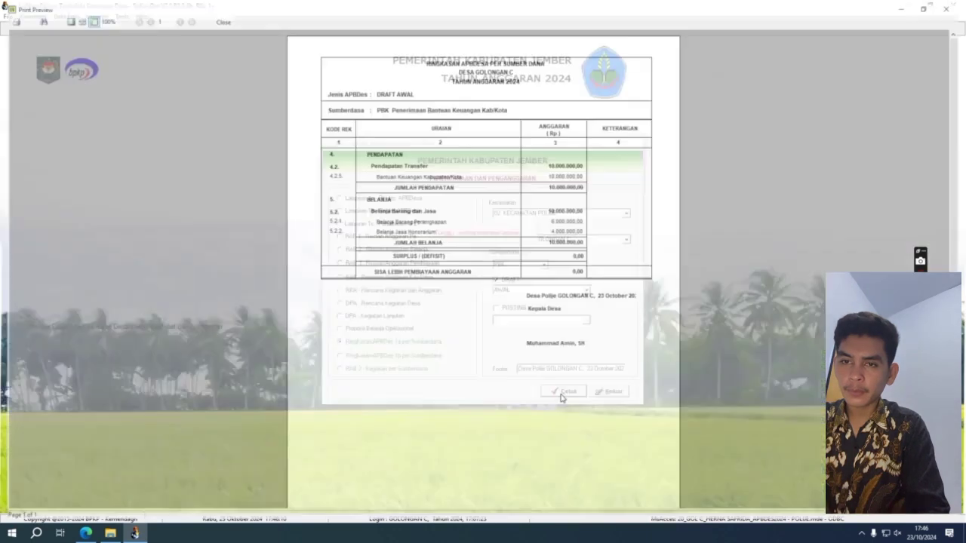
click(960, 5)
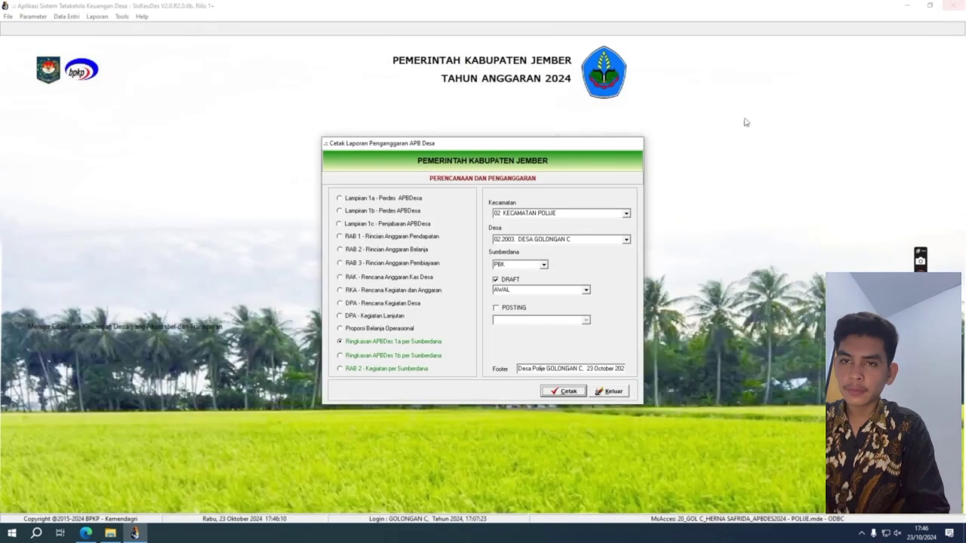
Preview the PBP summary report.
click(543, 265)
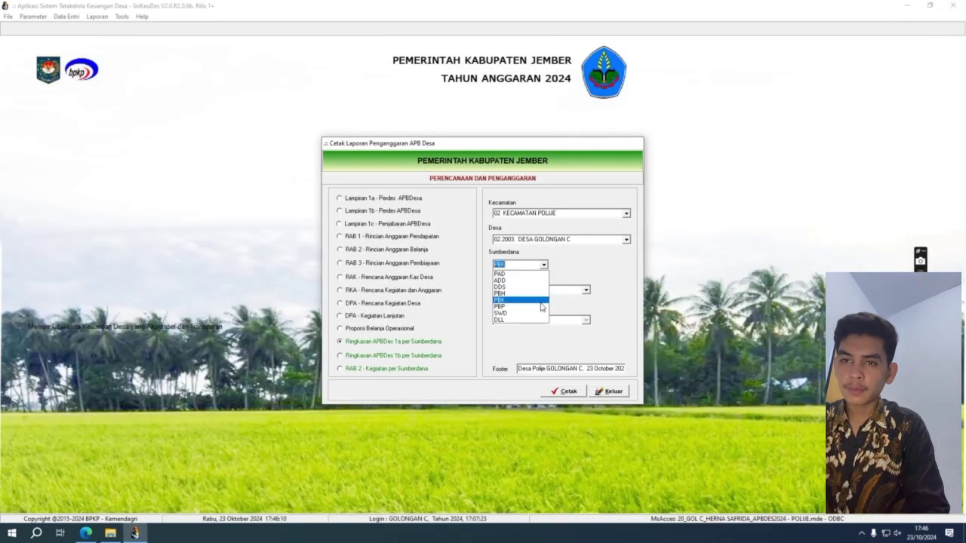
click(542, 307)
click(564, 391)
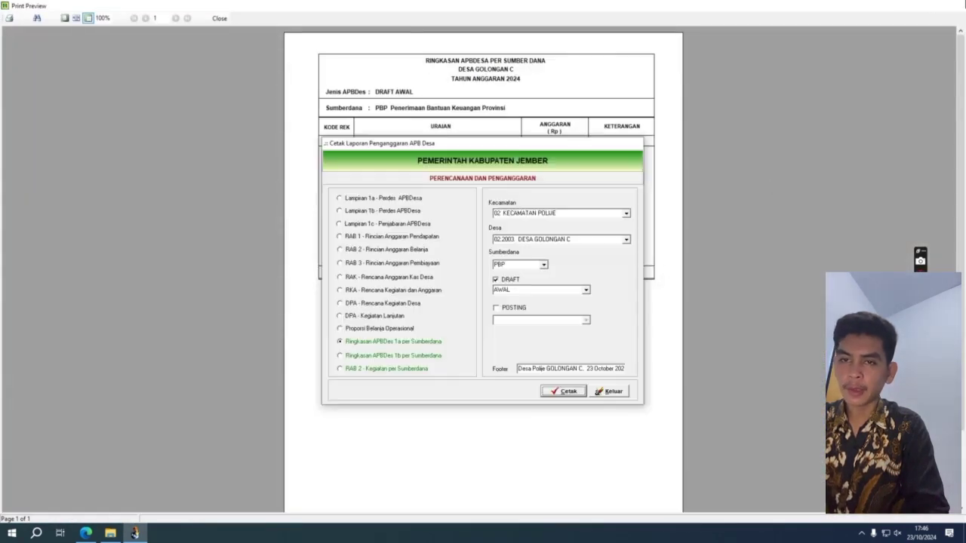
click(953, 6)
Try the SWD source, dismiss its error, and exit the budgeting report window.
click(542, 265)
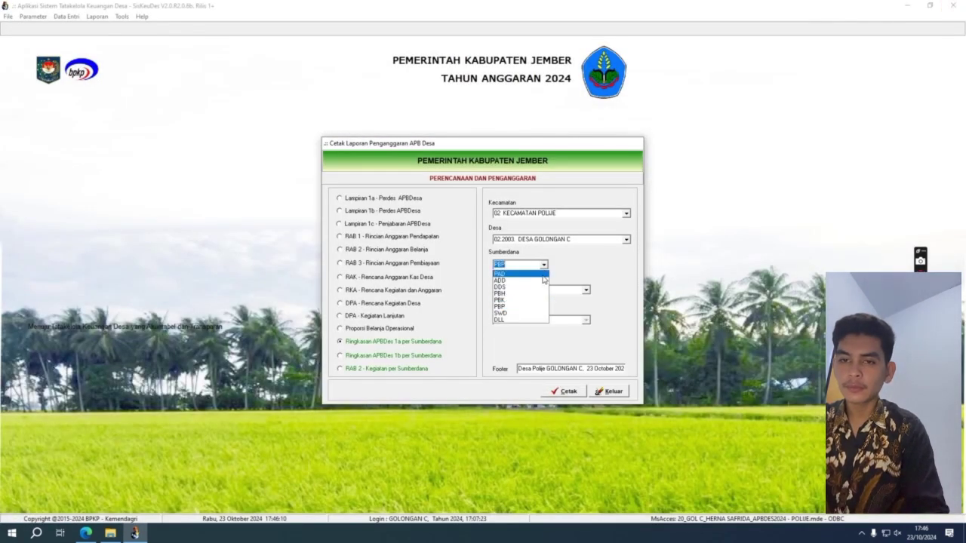
click(528, 314)
click(559, 393)
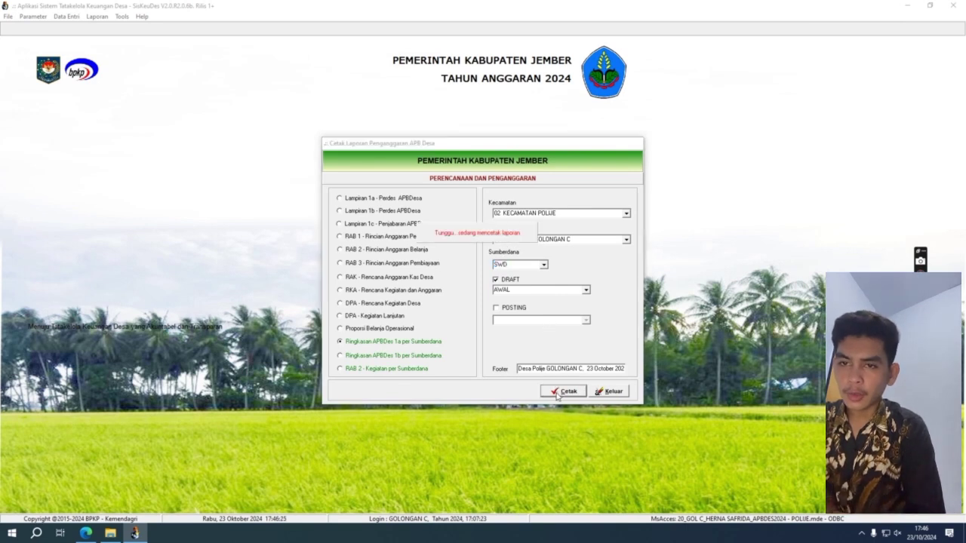
click(543, 300)
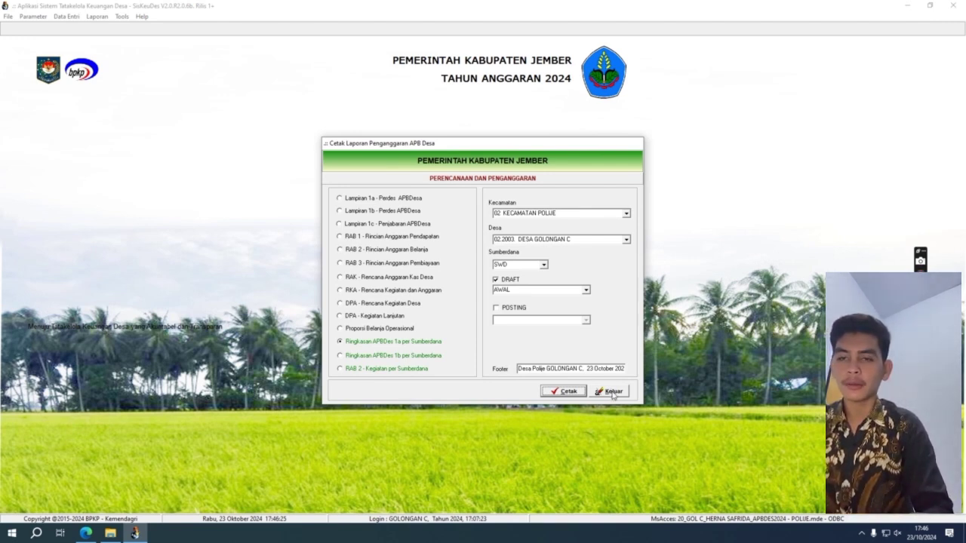
click(612, 391)
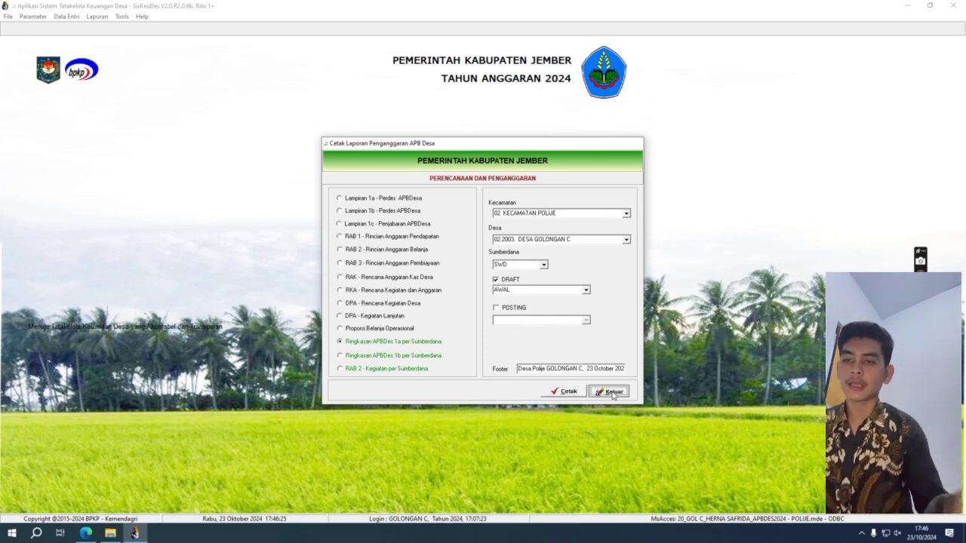